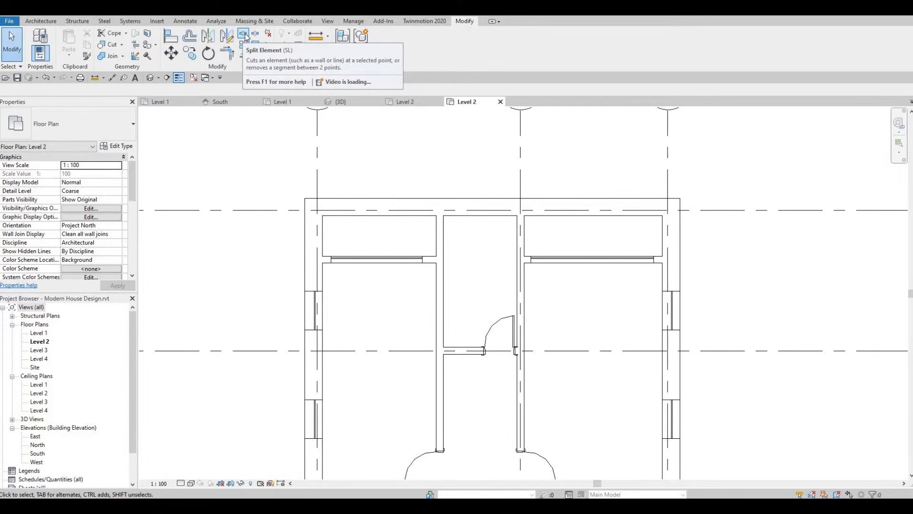
Step: Split the north exterior wall 3200 mm from its west end and again 4000 mm from its east end
{"action": "left_click", "coordinate": [244, 34]}
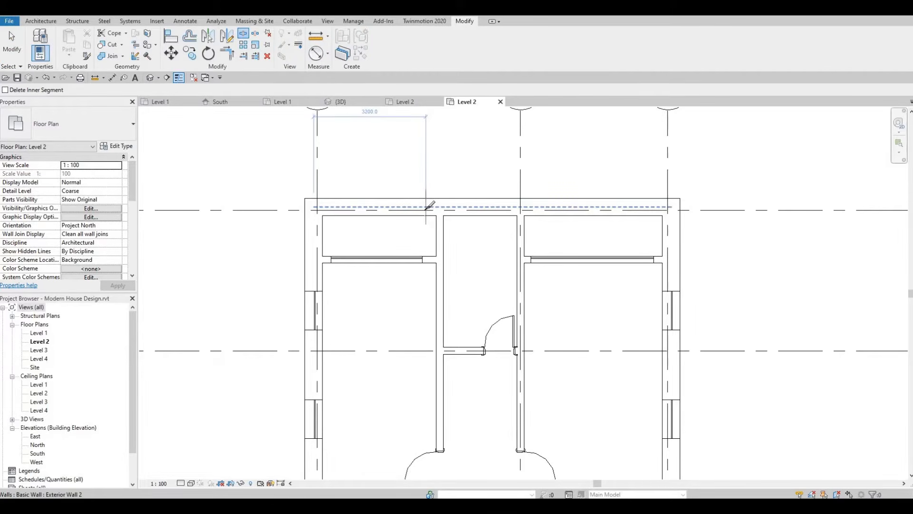
{"action": "left_click", "coordinate": [426, 207]}
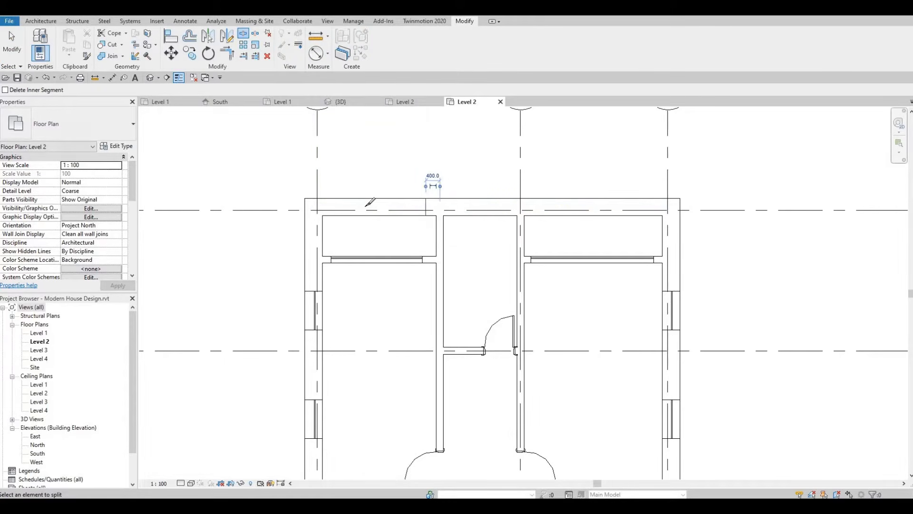
{"action": "left_click", "coordinate": [548, 210]}
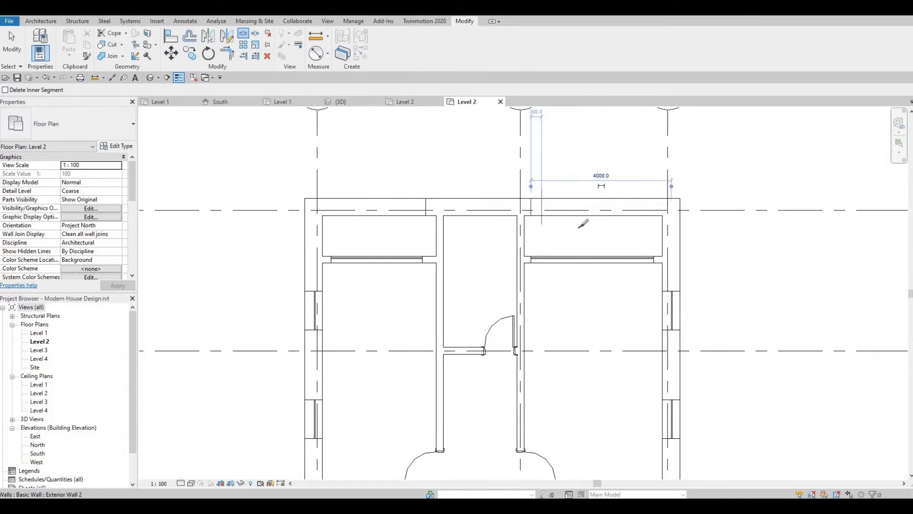
{"action": "key", "text": "Escape"}
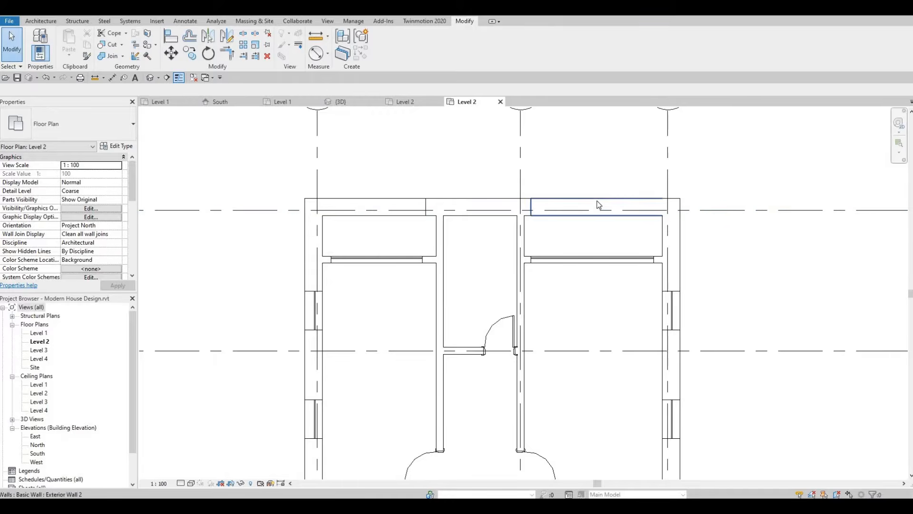
Step: Delete the two outer segments of the split north exterior wall, keeping the middle segment
{"action": "left_click", "coordinate": [596, 204]}
{"action": "key", "text": "Delete"}
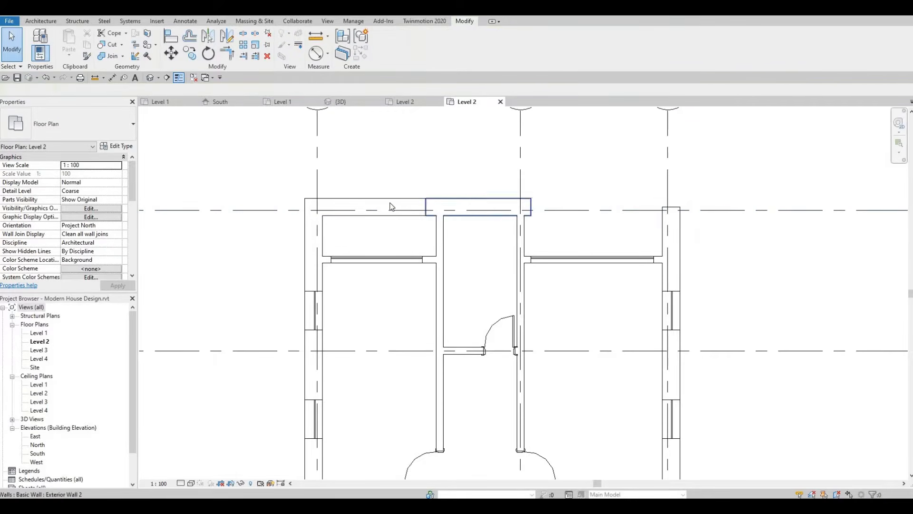
{"action": "left_click", "coordinate": [421, 209]}
{"action": "key", "text": "Delete"}
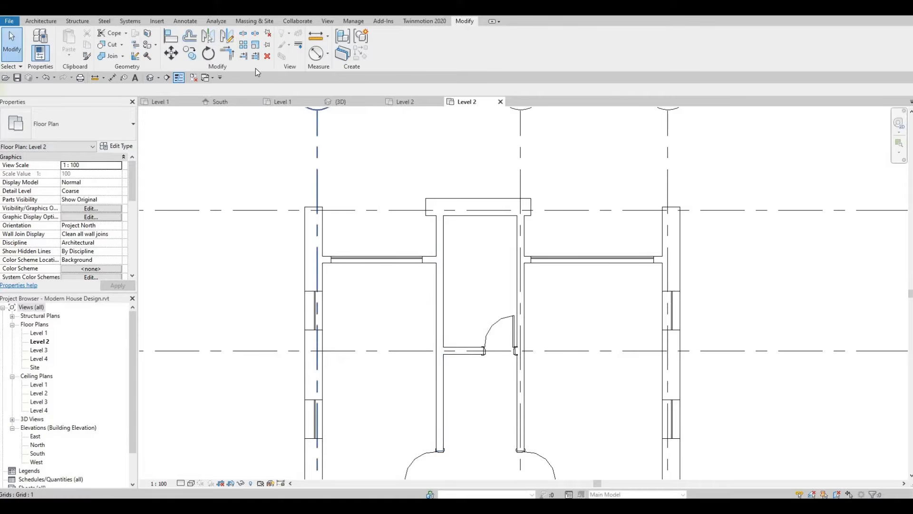
Step: Split both interior walls just north of the curtain wall partitions and delete their upper segments
{"action": "key", "text": "s"}
{"action": "key", "text": "l"}
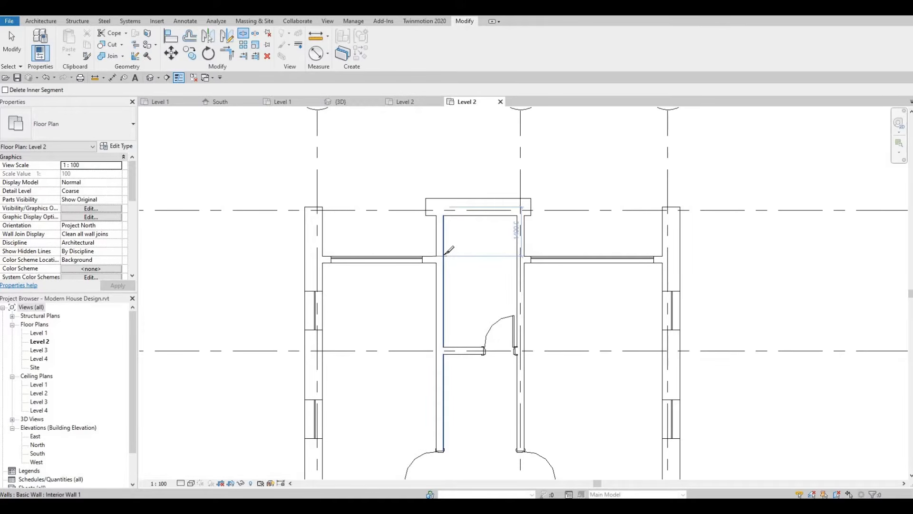
{"action": "left_click", "coordinate": [525, 253]}
{"action": "key", "text": "Escape"}
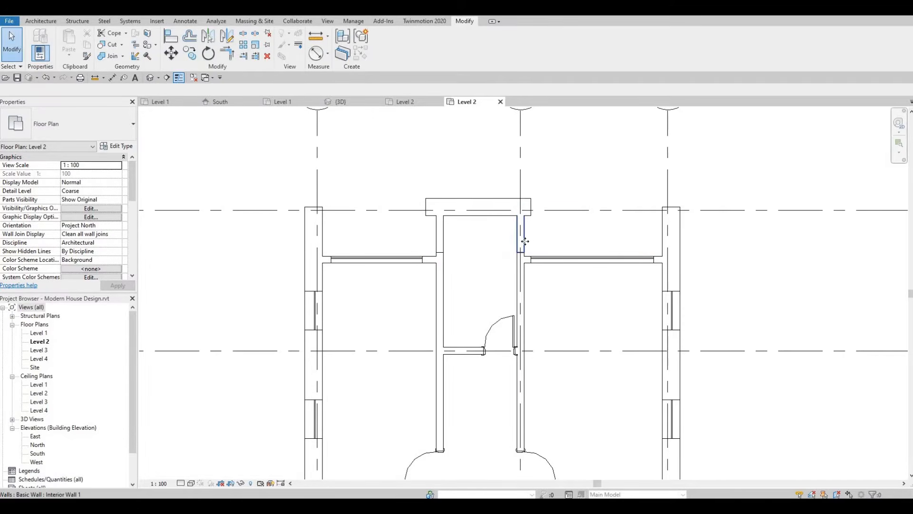
{"action": "left_click", "coordinate": [524, 241]}
{"action": "key", "text": "Delete"}
{"action": "key", "text": "Delete"}
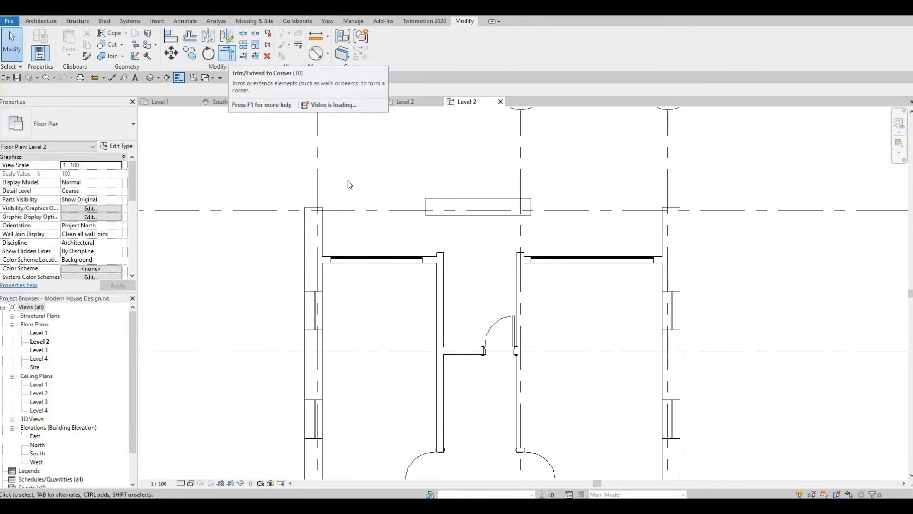
Step: Trim both curtain wall partitions to clean corners with the adjacent north-south interior walls
{"action": "left_click", "coordinate": [434, 261]}
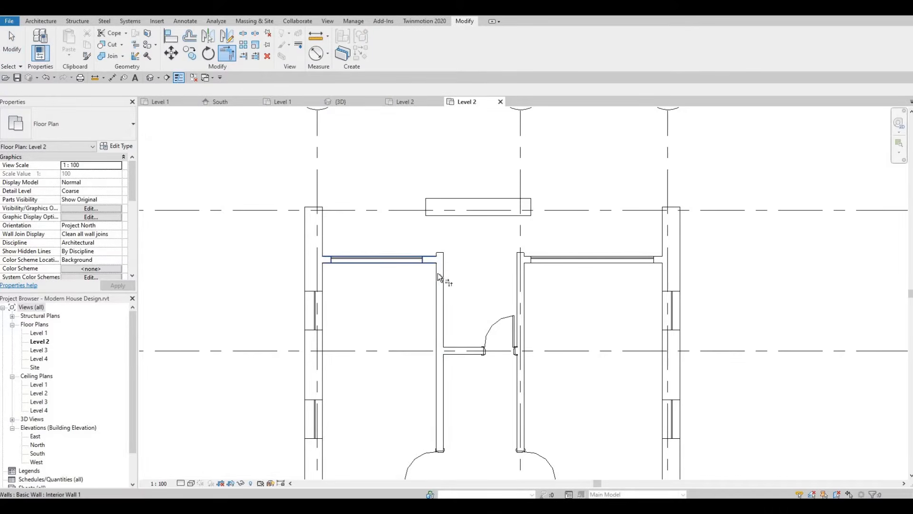
{"action": "left_click", "coordinate": [439, 276]}
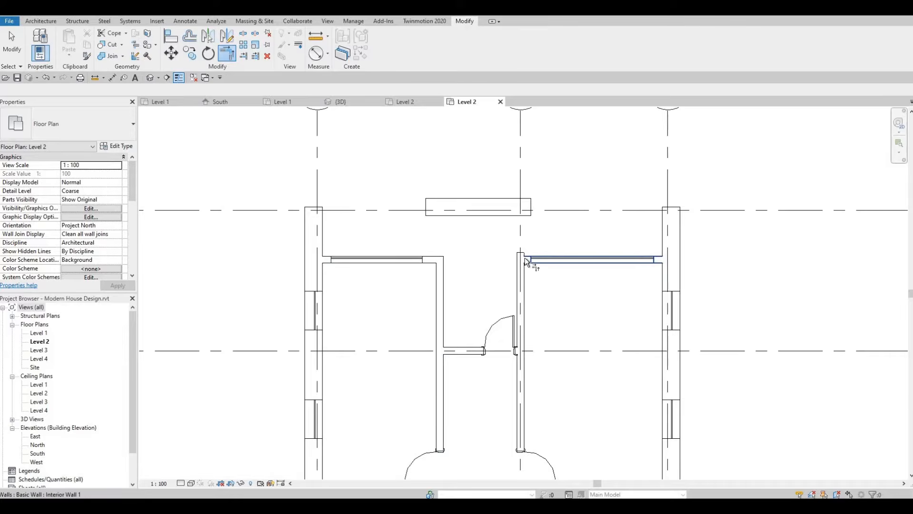
{"action": "left_click", "coordinate": [524, 258]}
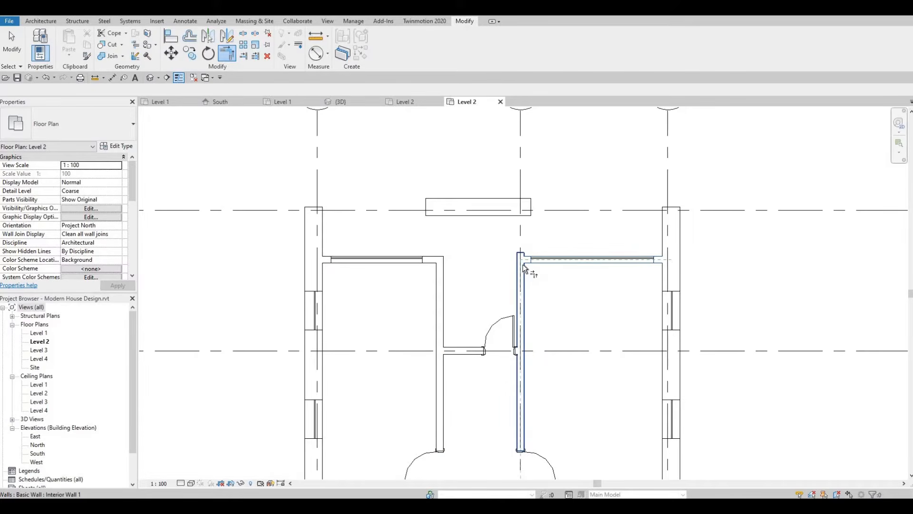
{"action": "scroll", "coordinate": [534, 269], "scroll_direction": "up", "scroll_amount": 2}
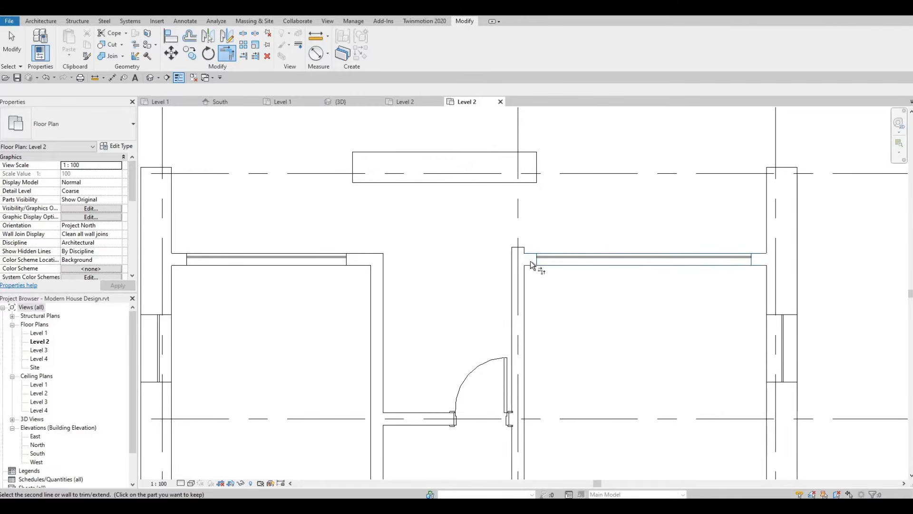
{"action": "left_click", "coordinate": [525, 275]}
{"action": "key", "text": "Escape"}
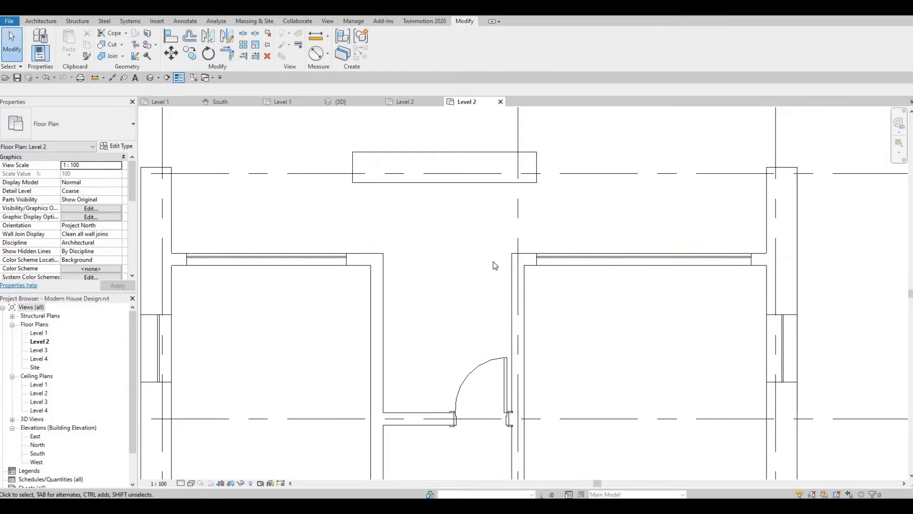
Step: Create an Exterior Wall 2 wall, 1150 mm long, from the west partition's inner corner up to the remaining north wall
{"action": "middle_click_drag", "start_coordinate": [392, 193], "coordinate": [395, 210]}
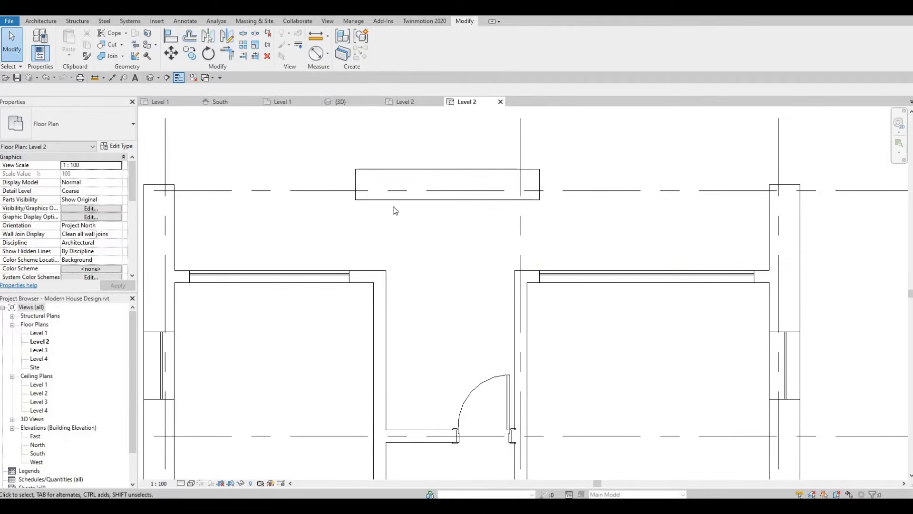
{"action": "left_click", "coordinate": [394, 174]}
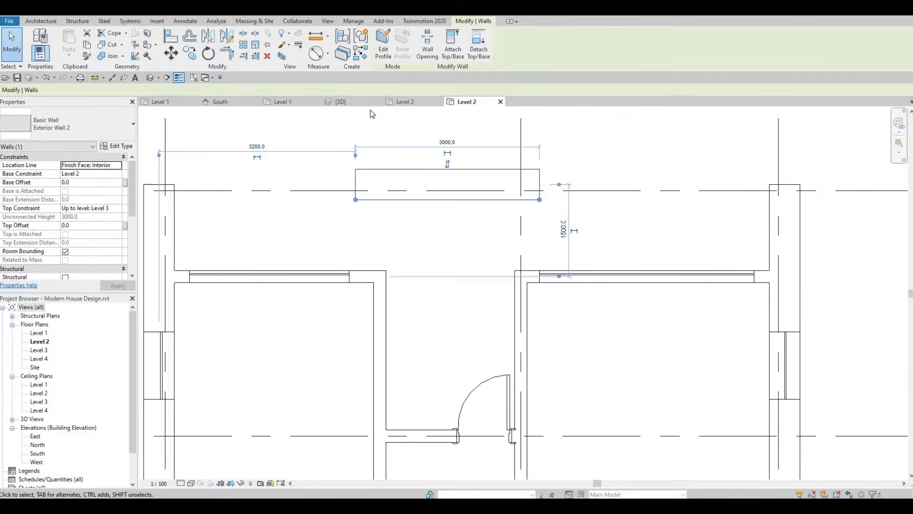
{"action": "left_click", "coordinate": [360, 56]}
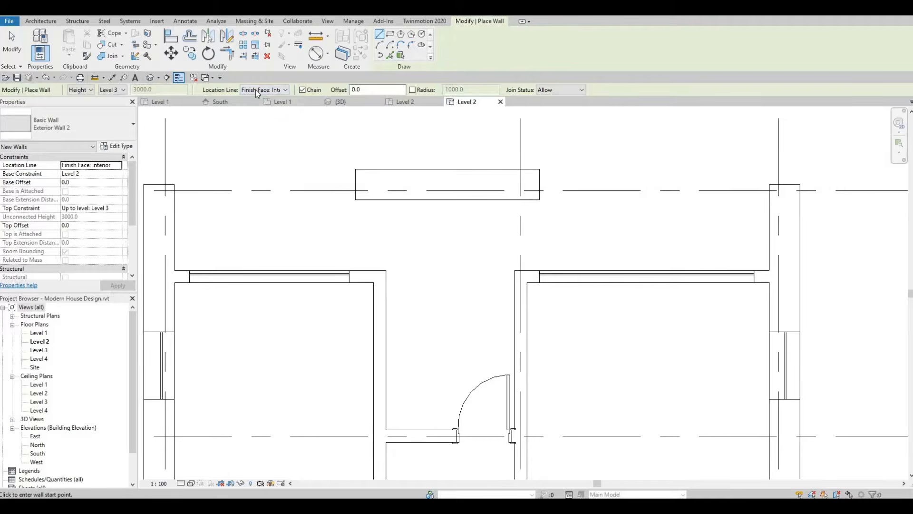
{"action": "left_click", "coordinate": [385, 271]}
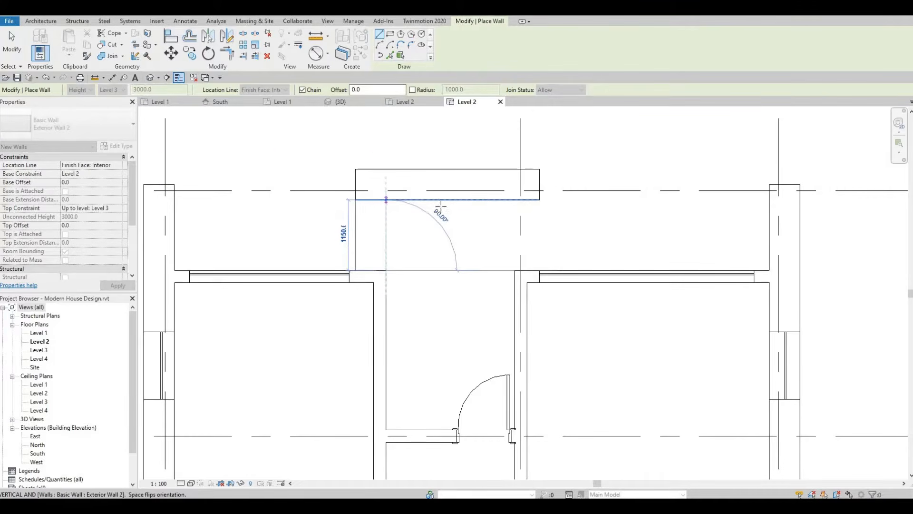
{"action": "left_click", "coordinate": [441, 206]}
{"action": "key", "text": "Escape"}
{"action": "key", "text": "Escape"}
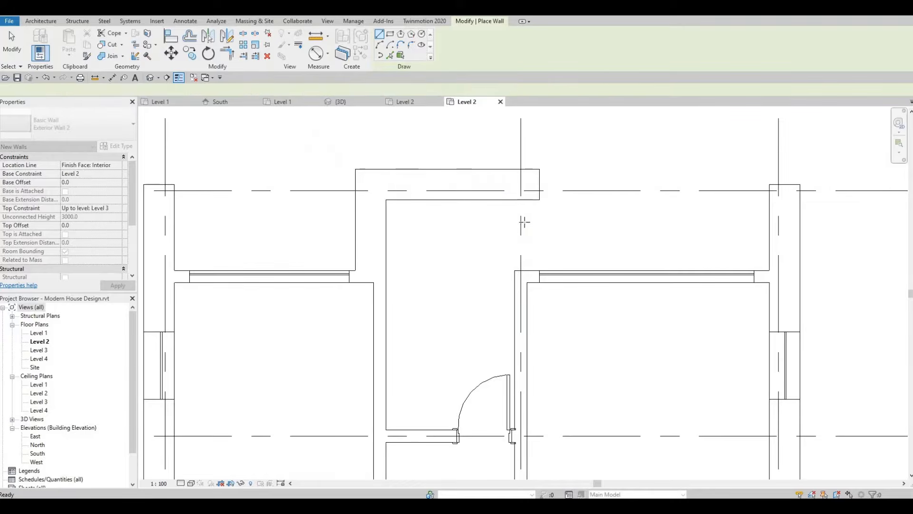
Step: Draw a short Exterior Wall 2 wall southward from the east end of the north wall segment
{"action": "left_click", "coordinate": [515, 270]}
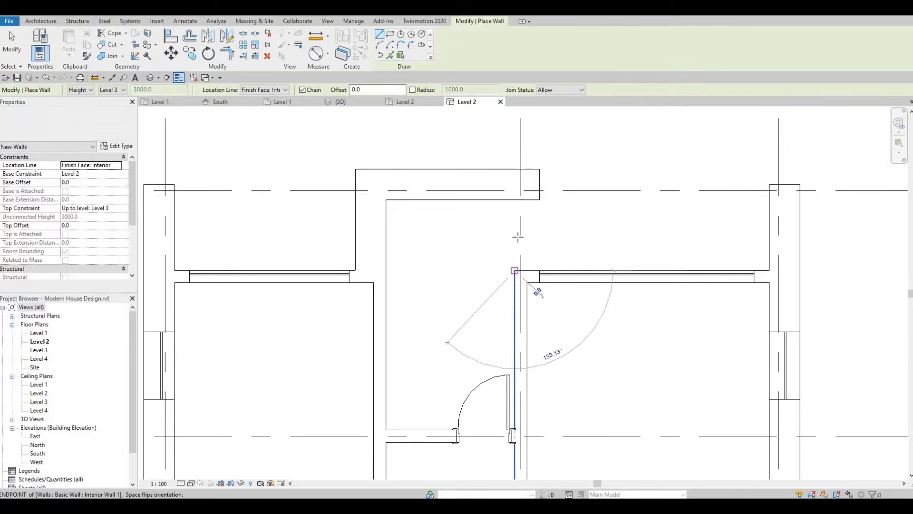
{"action": "key", "text": "Escape"}
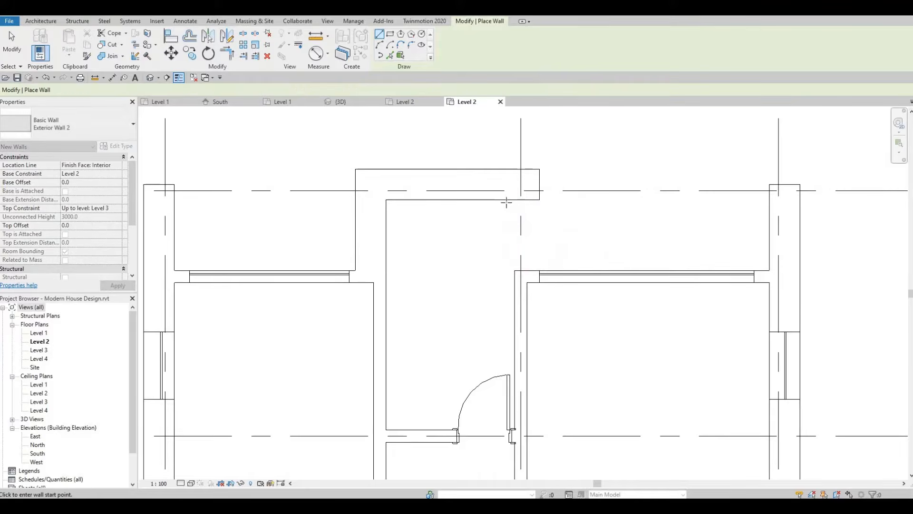
{"action": "left_click", "coordinate": [508, 248]}
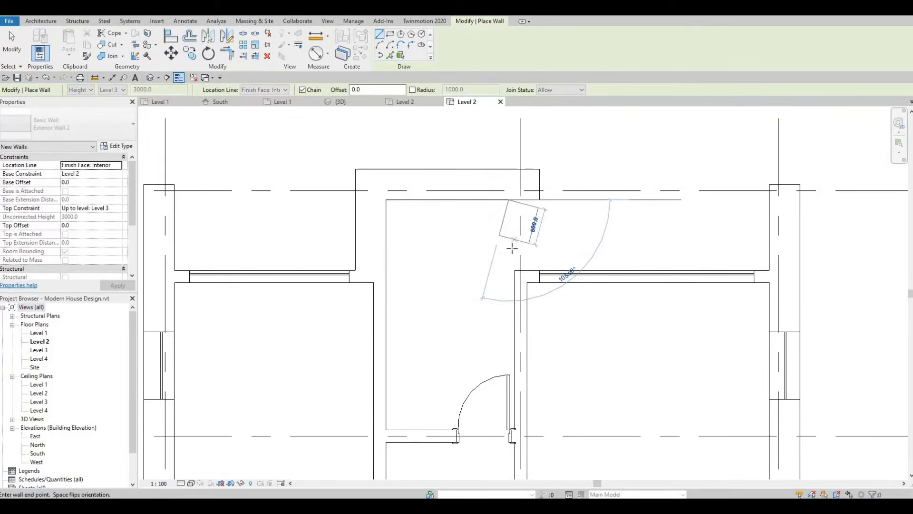
{"action": "key", "text": "Escape"}
{"action": "key", "text": "Escape"}
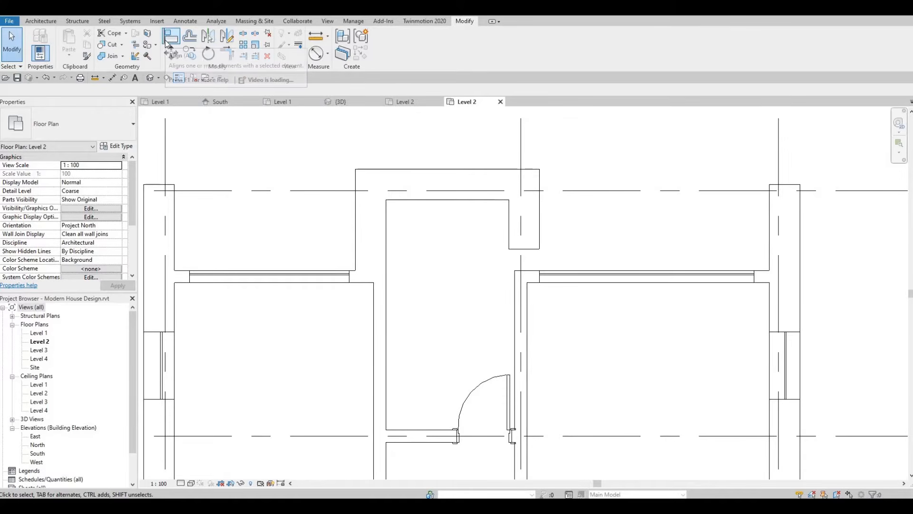
Step: Align the inner face of the short exterior wall with the west face of the eastern interior wall
{"action": "key", "text": "a"}
{"action": "key", "text": "l"}
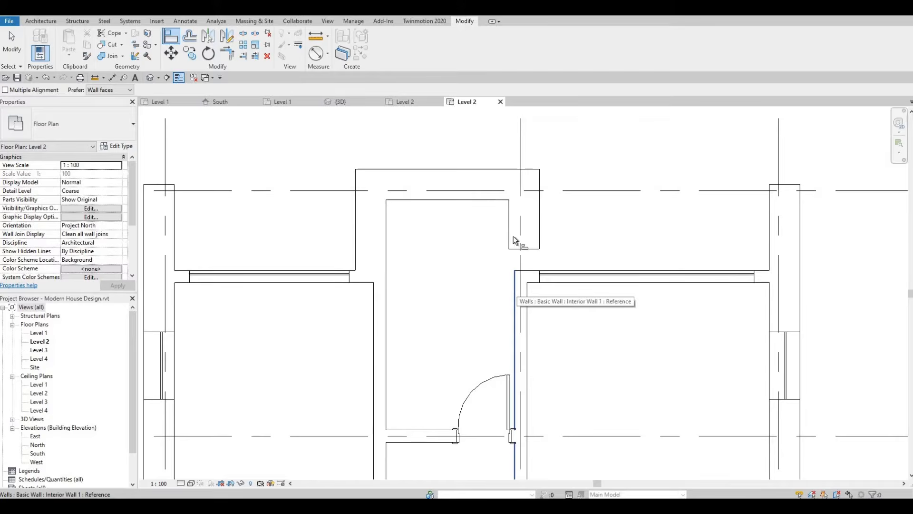
{"action": "left_click", "coordinate": [517, 282]}
{"action": "left_click", "coordinate": [507, 228]}
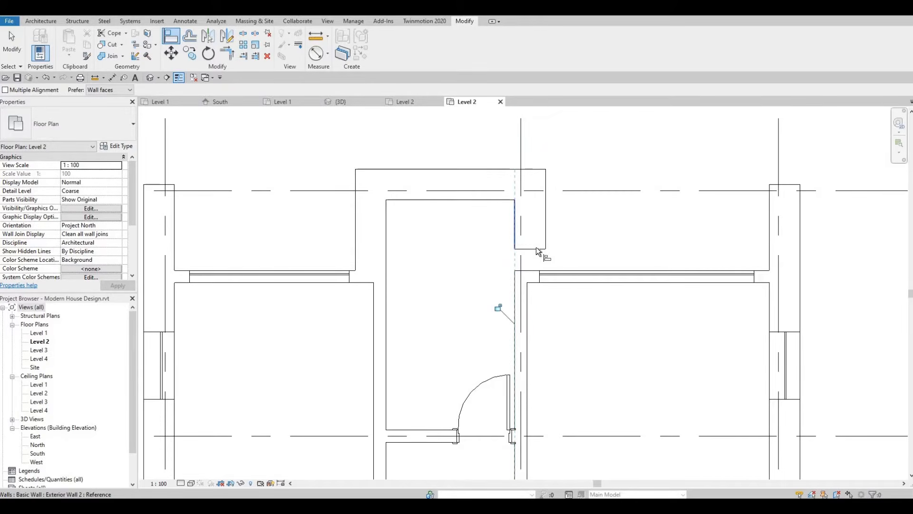
{"action": "key", "text": "Escape"}
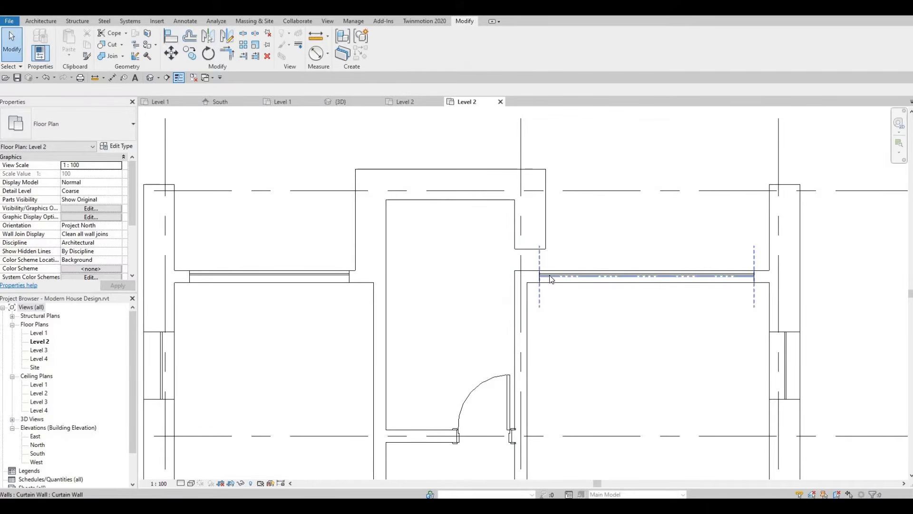
Step: Shorten the east curtain wall to 3200 mm from its west end and extend the short exterior wall south to the partition
{"action": "left_click", "coordinate": [551, 279]}
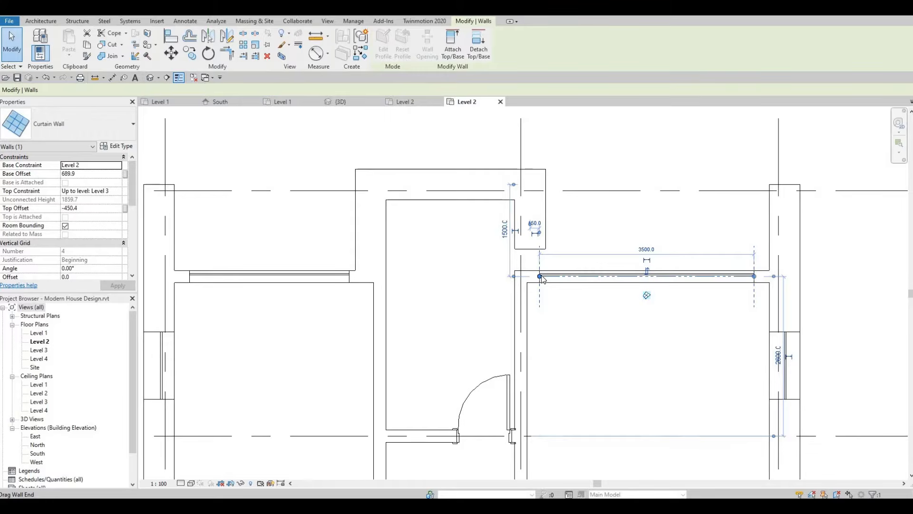
{"action": "left_click_drag", "start_coordinate": [541, 276], "coordinate": [546, 274]}
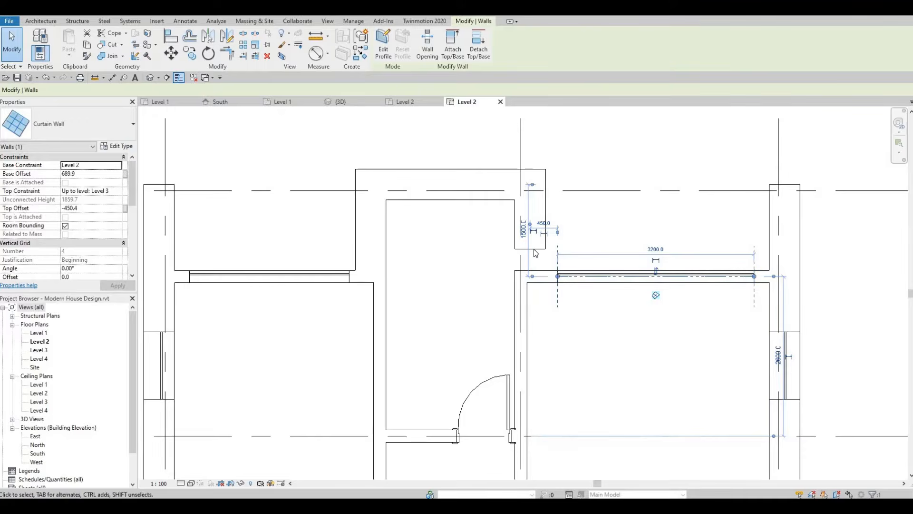
{"action": "left_click", "coordinate": [514, 250]}
{"action": "left_click_drag", "start_coordinate": [513, 249], "coordinate": [525, 280]}
{"action": "key", "text": "Escape"}
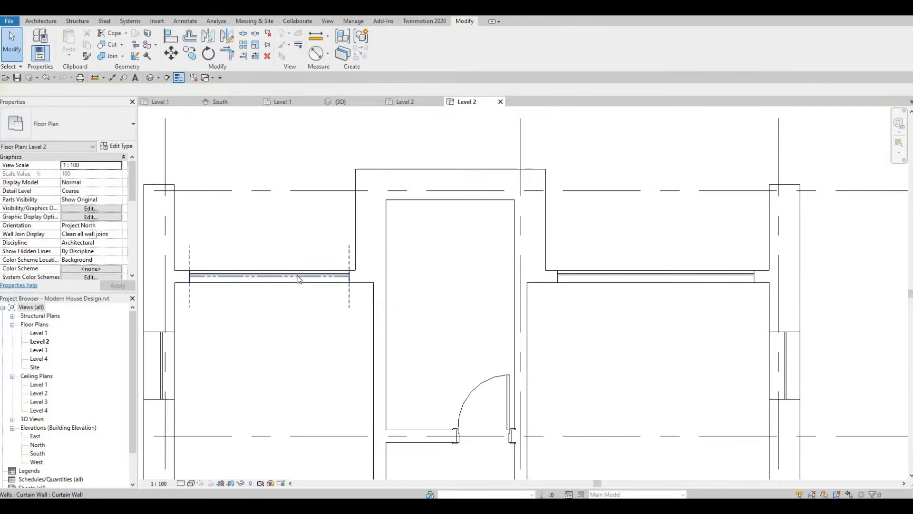
Step: Shorten the west curtain wall to 2500 mm by pulling in its east end
{"action": "left_click", "coordinate": [351, 283]}
{"action": "left_click_drag", "start_coordinate": [349, 278], "coordinate": [339, 279]}
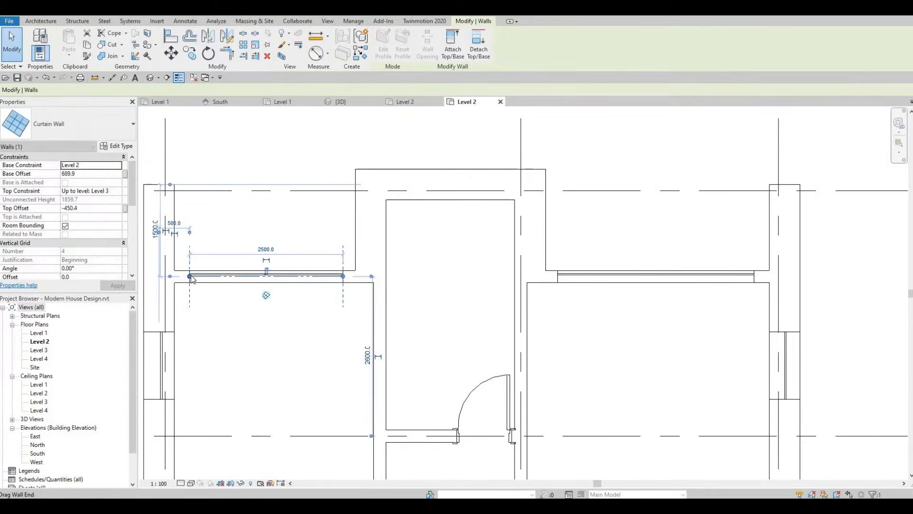
{"action": "left_click_drag", "start_coordinate": [190, 277], "coordinate": [190, 276]}
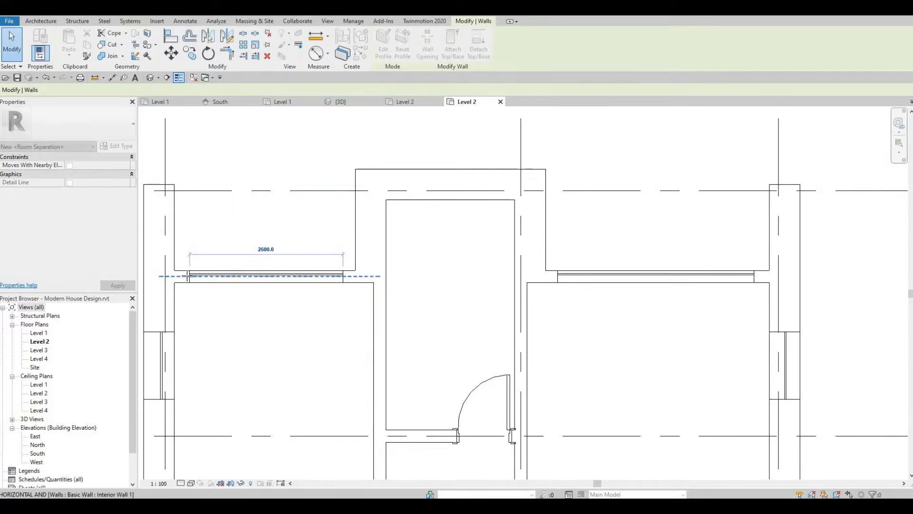
{"action": "left_click", "coordinate": [561, 280]}
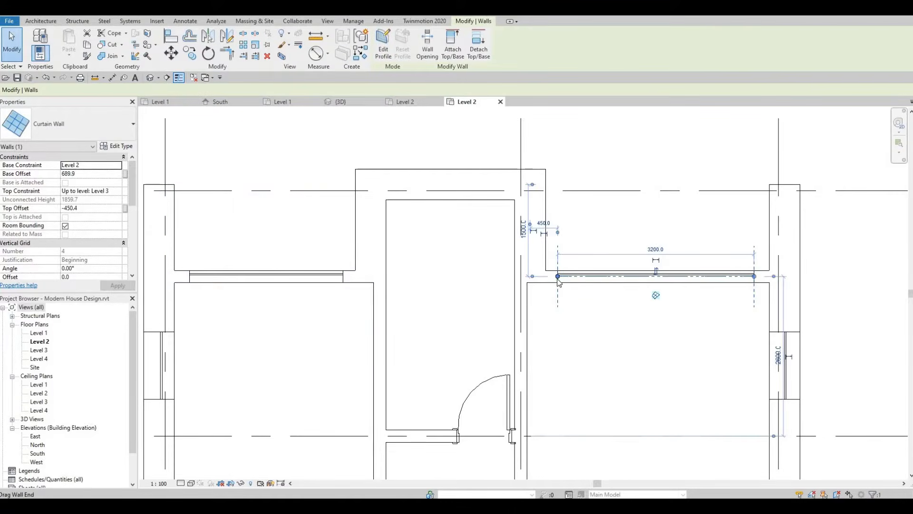
{"action": "left_click_drag", "start_coordinate": [557, 277], "coordinate": [552, 165]}
{"action": "left_click", "coordinate": [482, 214]}
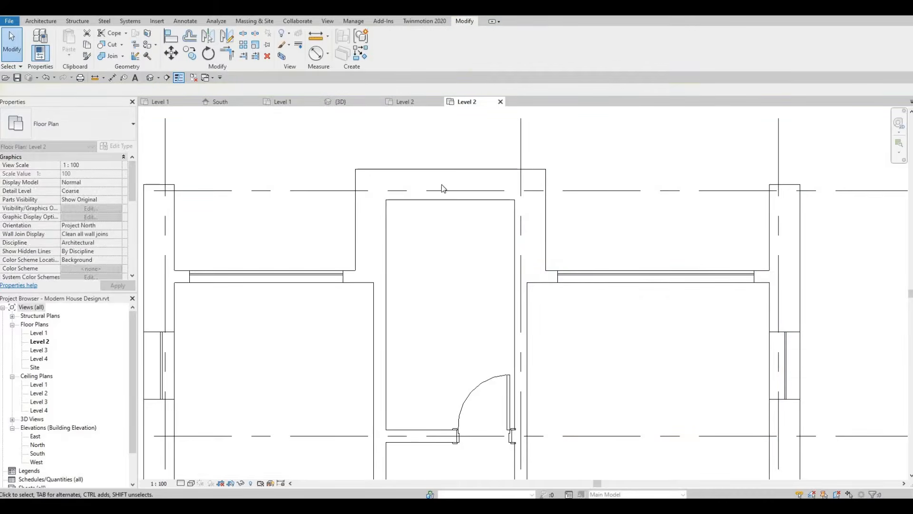
Step: Align the outer face of the middle room's north wall with the north end of the west exterior wall
{"action": "scroll", "coordinate": [465, 208], "scroll_direction": "down", "scroll_amount": 1}
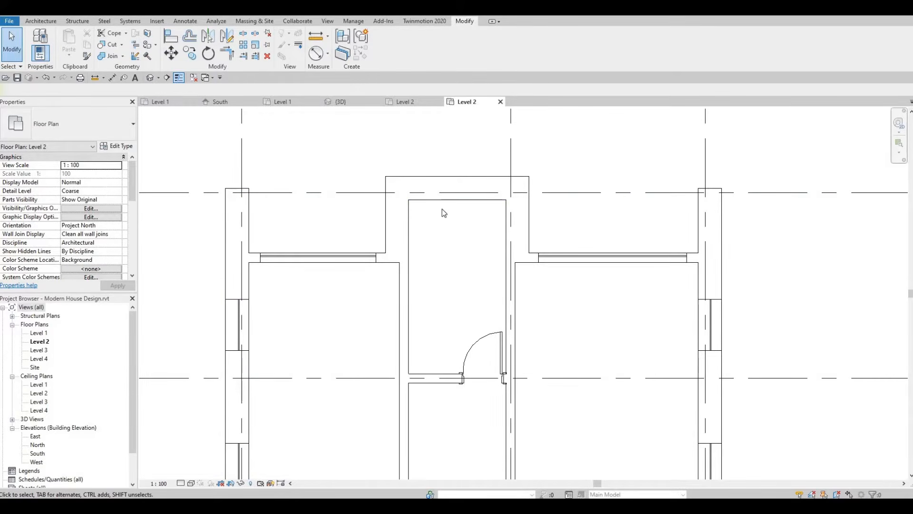
{"action": "key", "text": "a"}
{"action": "key", "text": "l"}
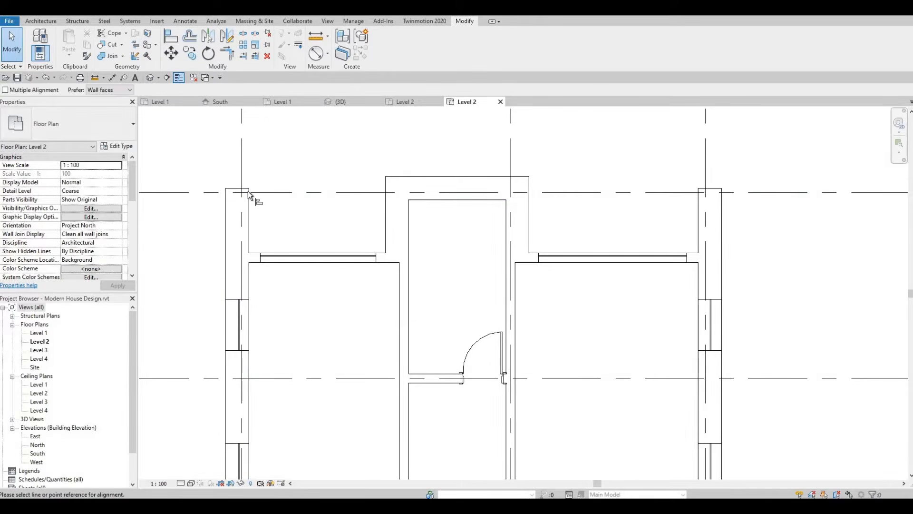
{"action": "left_click", "coordinate": [246, 189]}
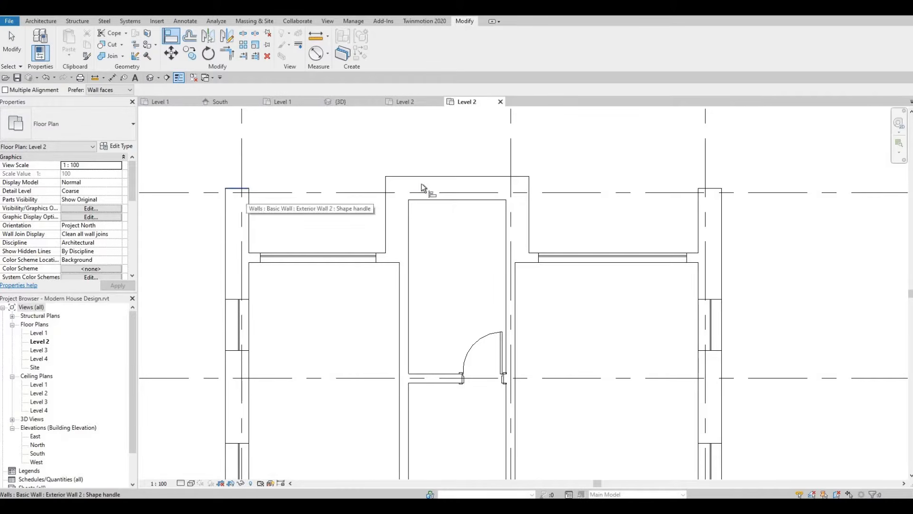
{"action": "left_click", "coordinate": [454, 178]}
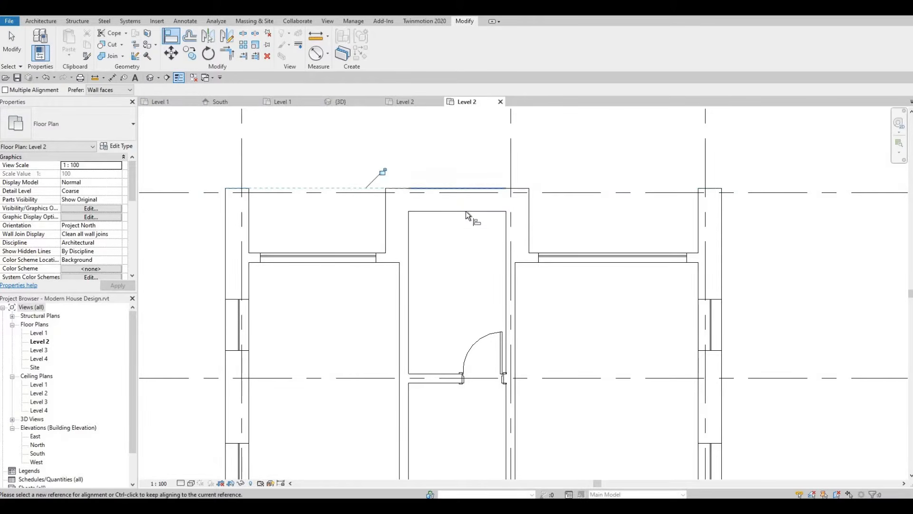
{"action": "key", "text": "Escape"}
{"action": "key", "text": "Escape"}
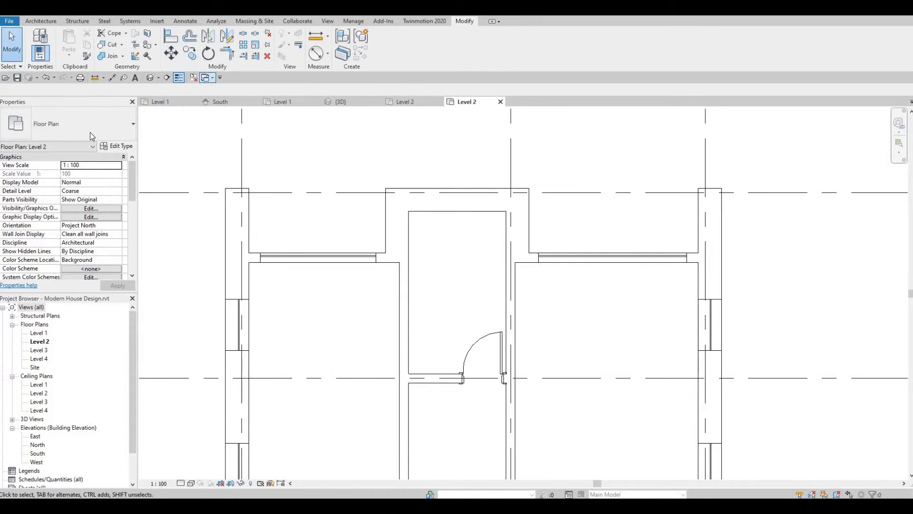
Step: In the 3D view, duplicate the type of the recessed wall around the west curtain wall as Exterior Wall 3
{"action": "left_click", "coordinate": [150, 78]}
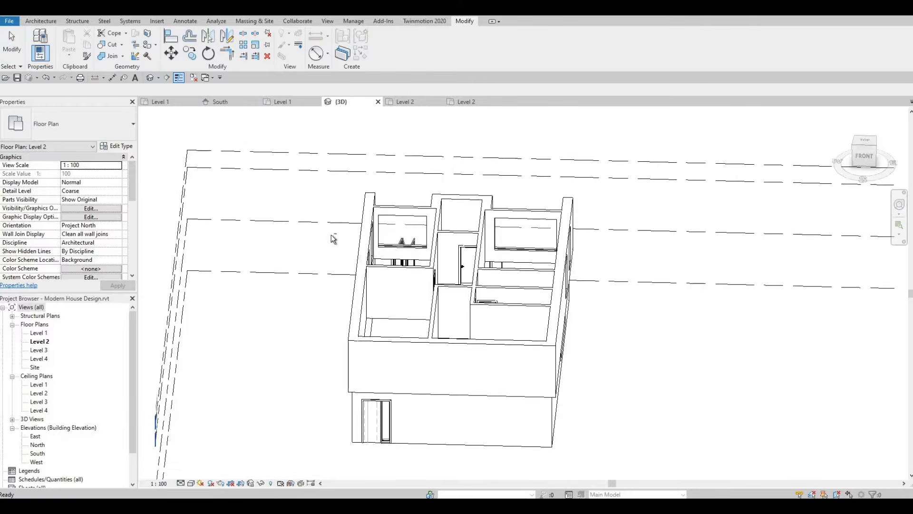
{"action": "middle_click_drag", "start_coordinate": [501, 256], "coordinate": [523, 235], "text": "shift"}
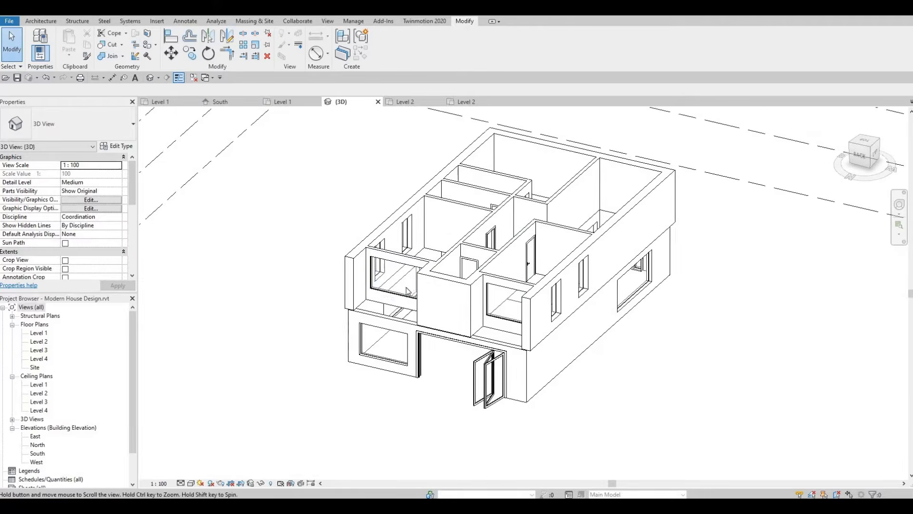
{"action": "scroll", "coordinate": [424, 305], "scroll_direction": "up", "scroll_amount": 4}
{"action": "middle_click_drag", "start_coordinate": [505, 275], "coordinate": [681, 311], "text": "shift"}
{"action": "scroll", "coordinate": [704, 315], "scroll_direction": "up", "scroll_amount": 2}
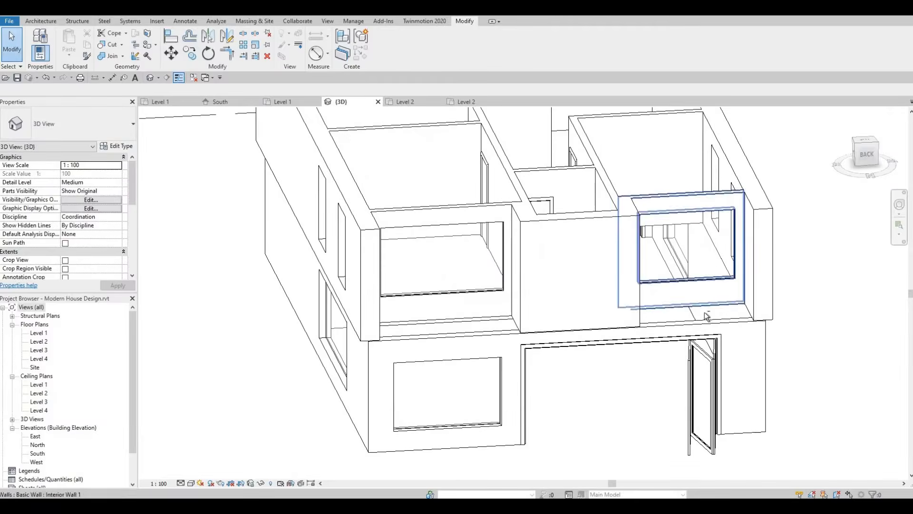
{"action": "middle_click_drag", "start_coordinate": [778, 273], "coordinate": [685, 337], "text": "shift"}
{"action": "middle_click_drag", "start_coordinate": [744, 310], "coordinate": [709, 304], "text": "shift"}
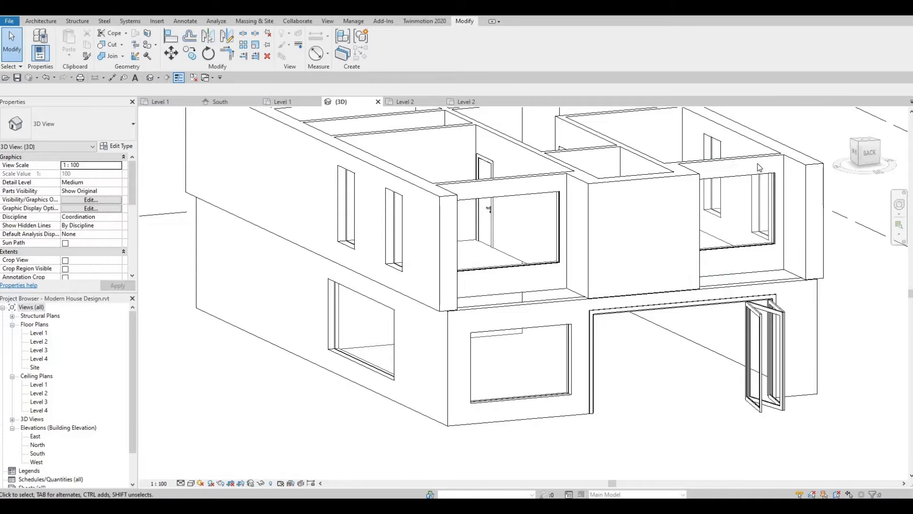
{"action": "left_click", "coordinate": [718, 164]}
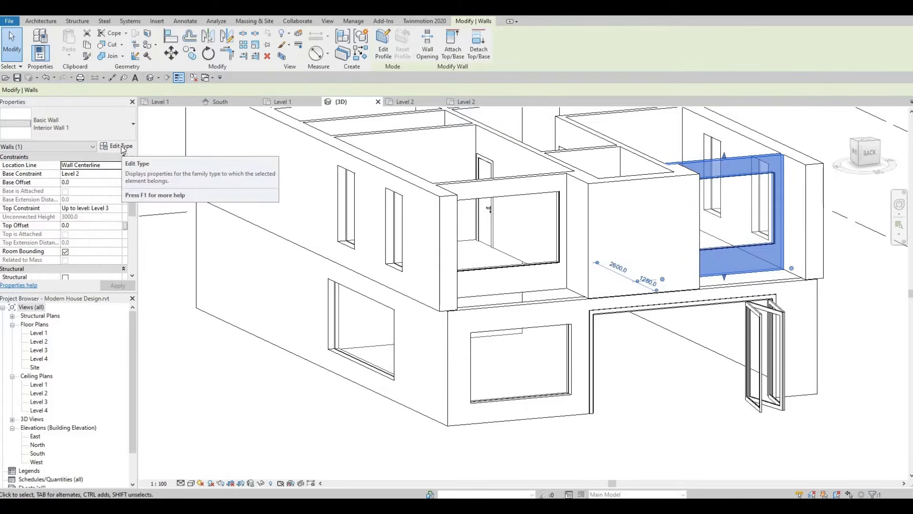
{"action": "left_click", "coordinate": [119, 146]}
{"action": "left_click", "coordinate": [781, 154]}
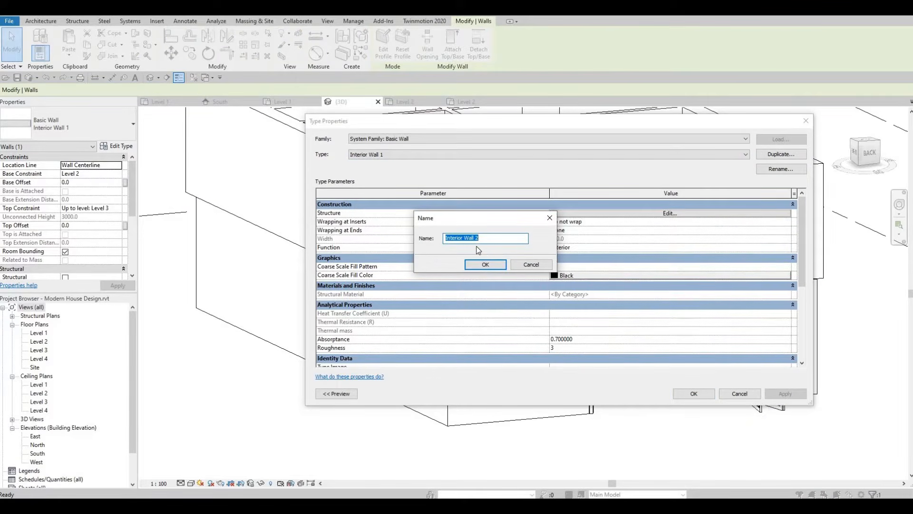
{"action": "left_click_drag", "start_coordinate": [462, 238], "coordinate": [381, 240]}
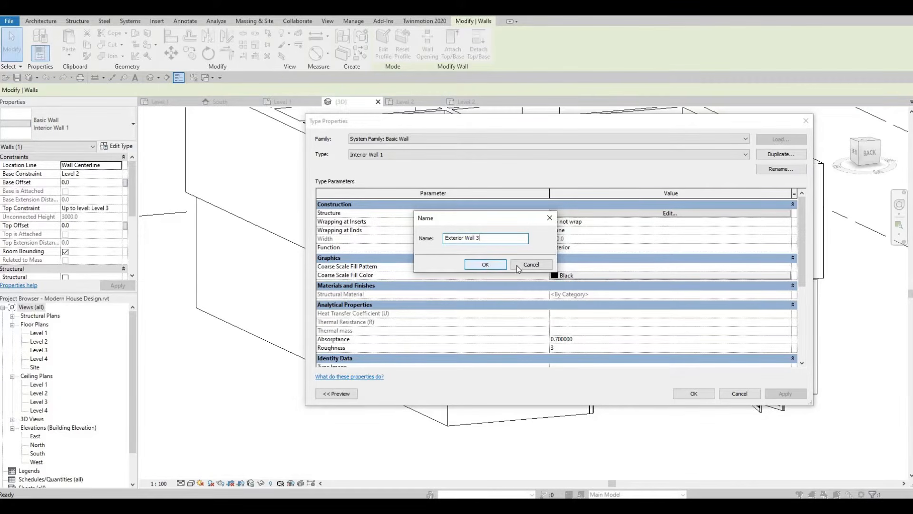
{"action": "left_click", "coordinate": [485, 264]}
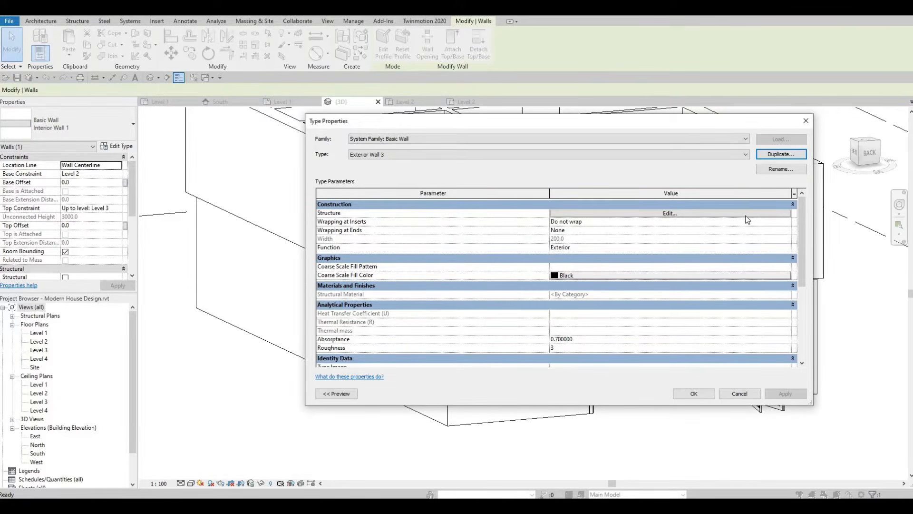
Step: Set the structure layer thickness of Exterior Wall 3 to 300 mm and apply the type to the wall
{"action": "left_click", "coordinate": [664, 213]}
{"action": "left_click", "coordinate": [592, 211]}
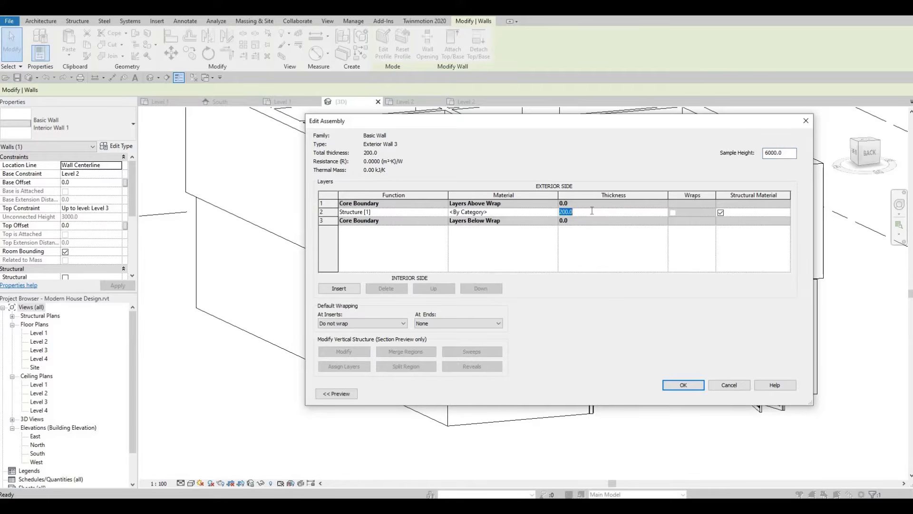
{"action": "left_click", "coordinate": [682, 385]}
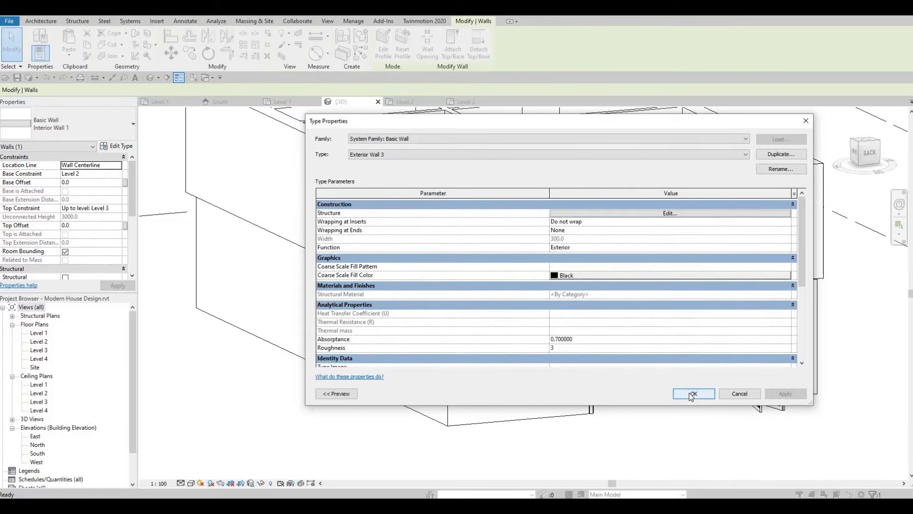
{"action": "left_click", "coordinate": [693, 393]}
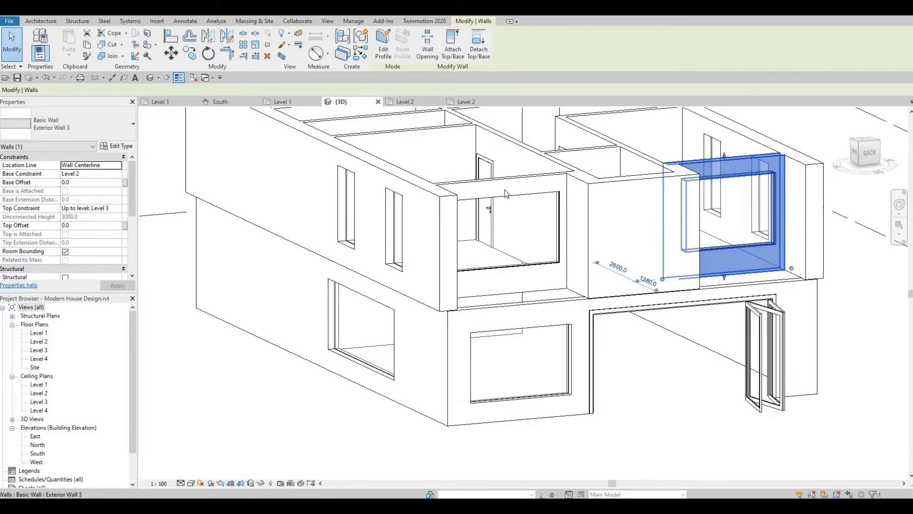
Step: Change the recessed wall around the east curtain wall to the Exterior Wall 3 type
{"action": "left_click", "coordinate": [93, 124]}
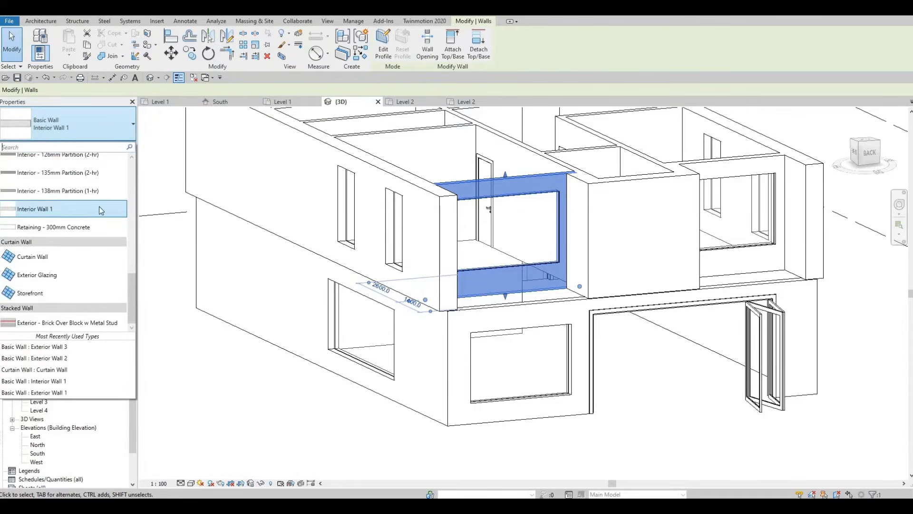
{"action": "scroll", "coordinate": [74, 235], "scroll_direction": "up", "scroll_amount": 5}
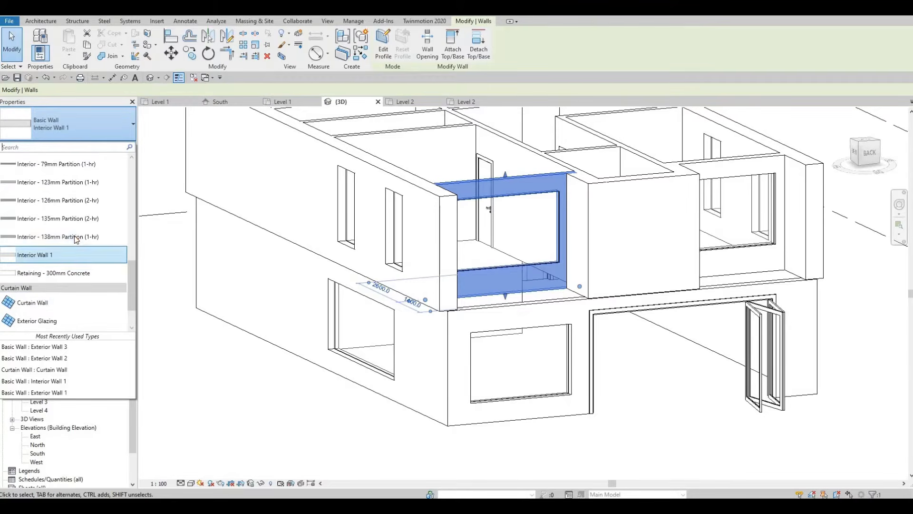
{"action": "scroll", "coordinate": [71, 242], "scroll_direction": "up", "scroll_amount": 4}
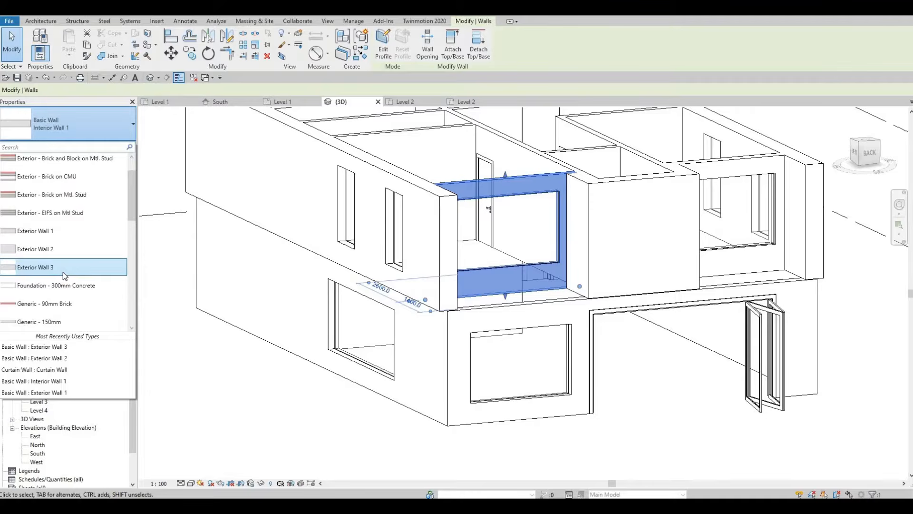
{"action": "left_click", "coordinate": [62, 272]}
{"action": "left_click", "coordinate": [728, 333]}
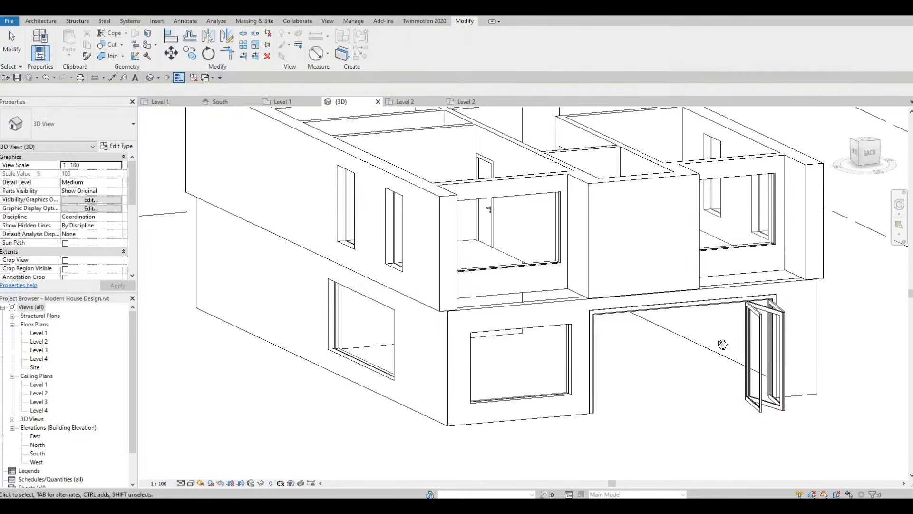
Step: Open the Level 2 floor plan and extend the east exterior wall south past grid D to about 18400 mm long
{"action": "middle_click_drag", "start_coordinate": [724, 344], "coordinate": [557, 333], "text": "shift"}
{"action": "middle_click_drag", "start_coordinate": [607, 292], "coordinate": [666, 242]}
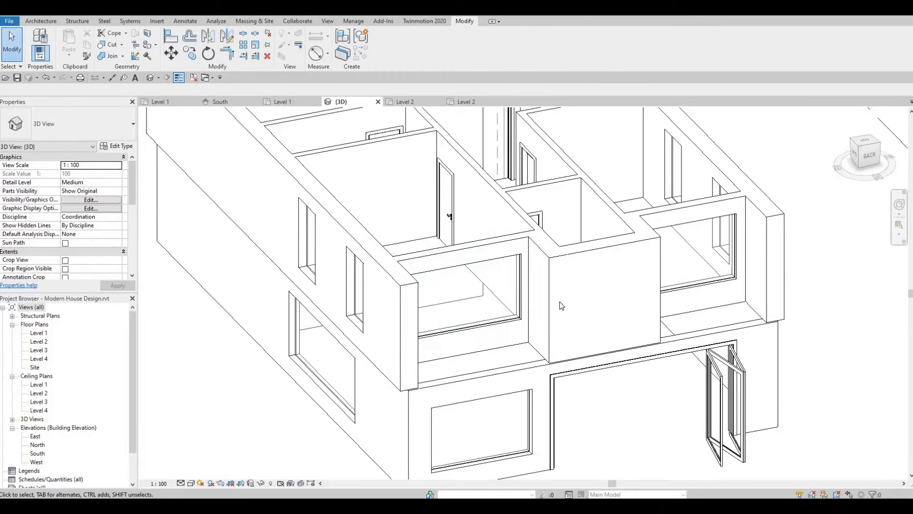
{"action": "middle_click_drag", "start_coordinate": [560, 305], "coordinate": [550, 316], "text": "shift"}
{"action": "scroll", "coordinate": [529, 316], "scroll_direction": "down", "scroll_amount": 2}
{"action": "middle_click_drag", "start_coordinate": [393, 298], "coordinate": [626, 313], "text": "shift"}
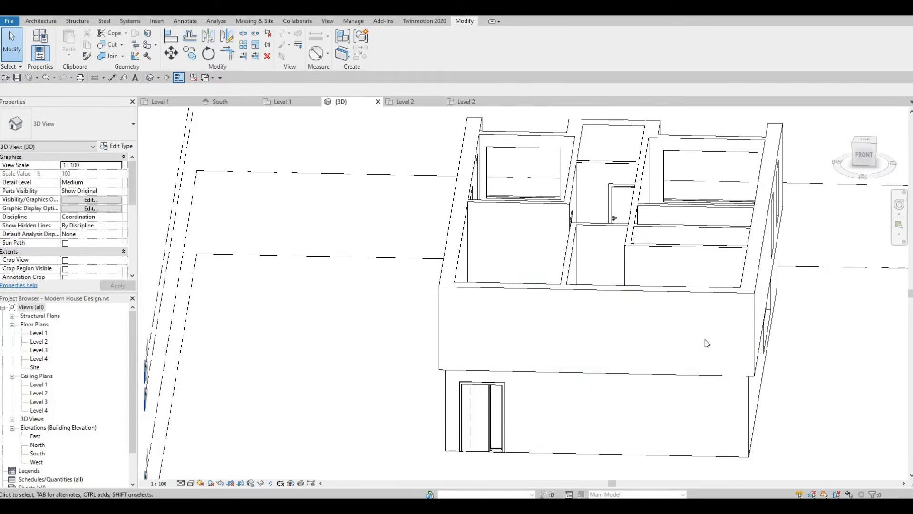
{"action": "double_click", "coordinate": [39, 342]}
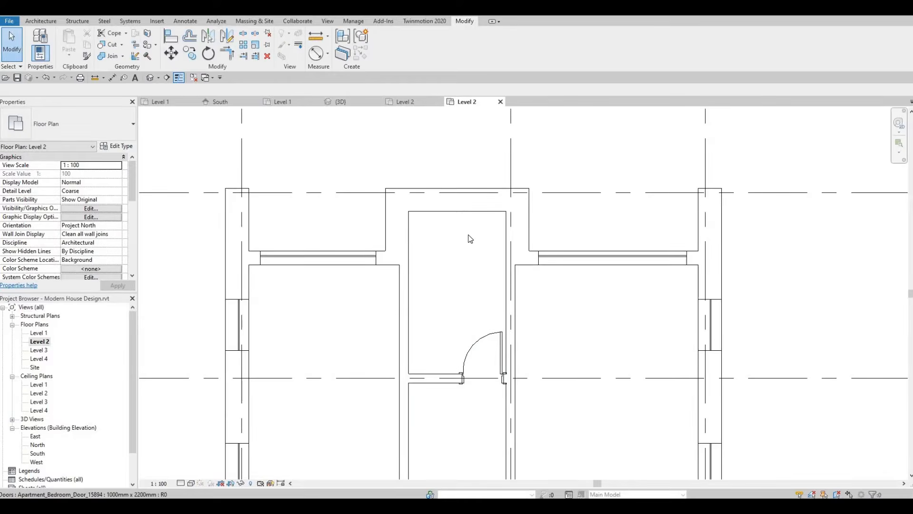
{"action": "scroll", "coordinate": [520, 291], "scroll_direction": "down", "scroll_amount": 5}
{"action": "scroll", "coordinate": [516, 356], "scroll_direction": "up", "scroll_amount": 3}
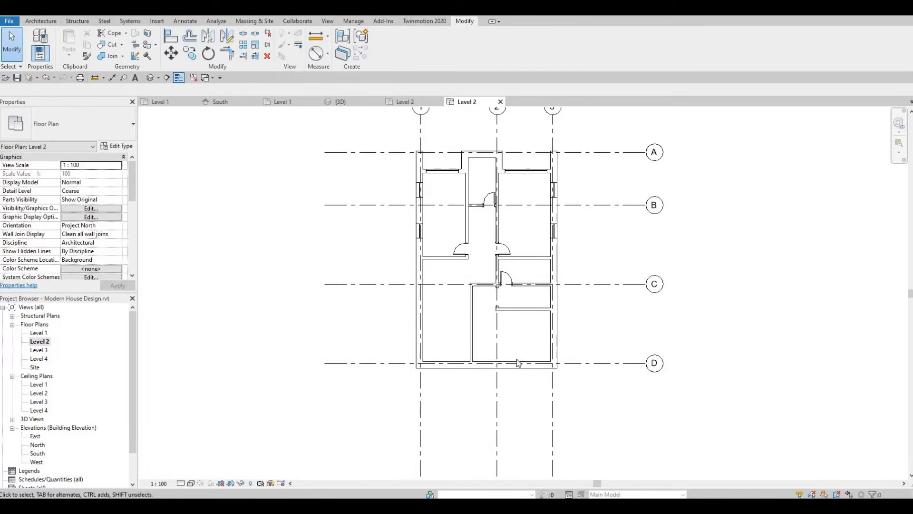
{"action": "scroll", "coordinate": [514, 361], "scroll_direction": "up", "scroll_amount": 1}
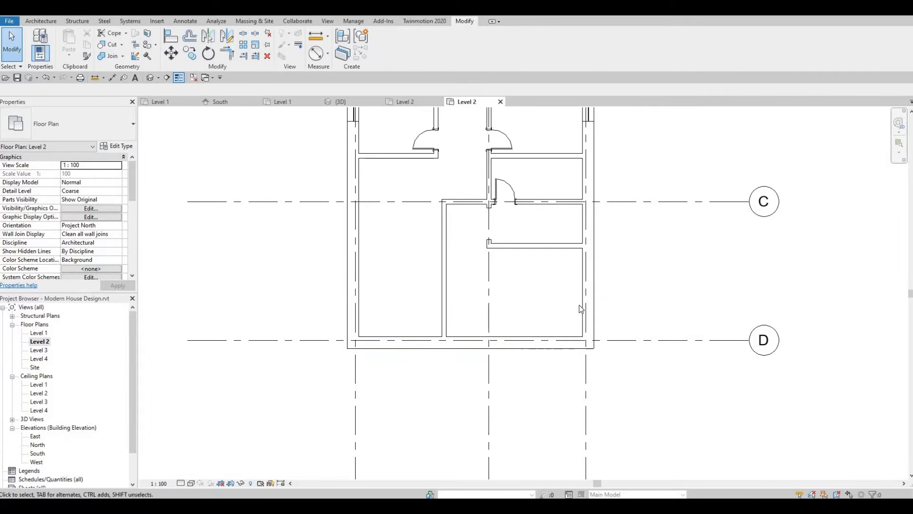
{"action": "left_click", "coordinate": [592, 332]}
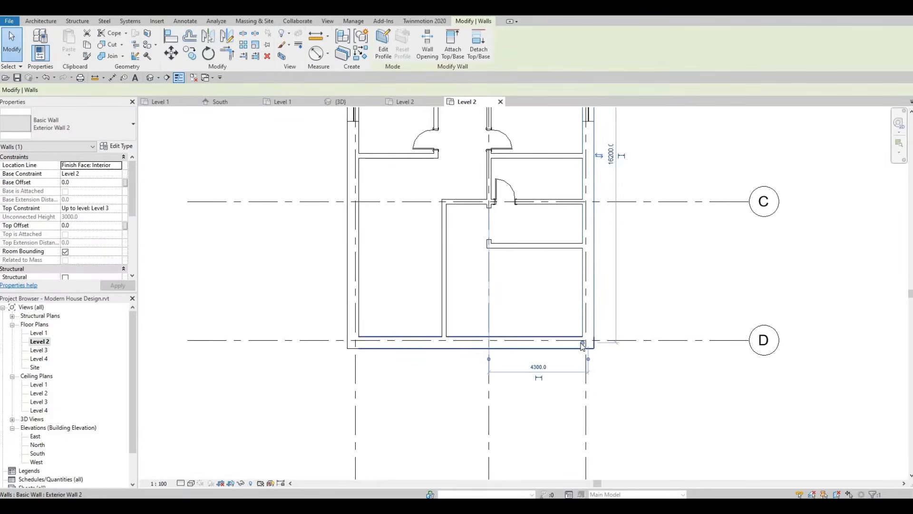
{"action": "left_click_drag", "start_coordinate": [582, 343], "coordinate": [583, 393]}
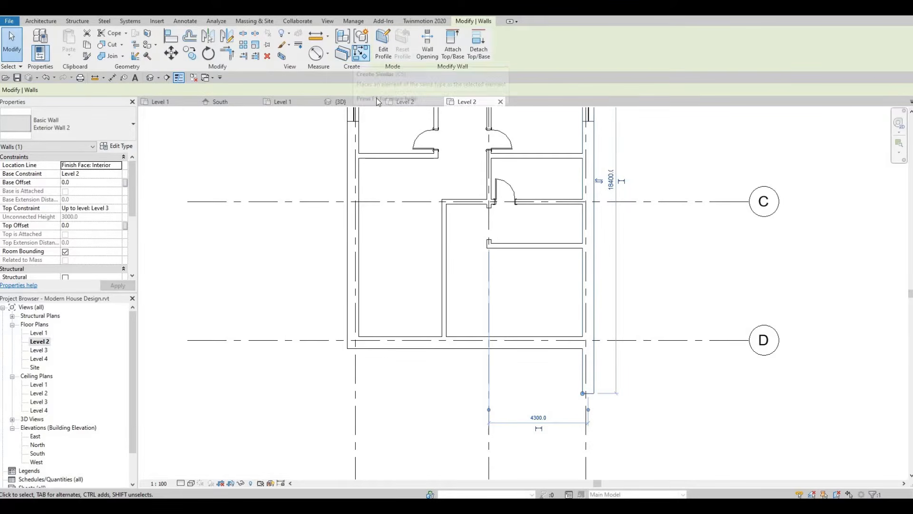
Step: Draw an Exterior Wall 2 wall about 2200 mm southward from the south wall, in line with the interior partition
{"action": "left_click", "coordinate": [363, 57]}
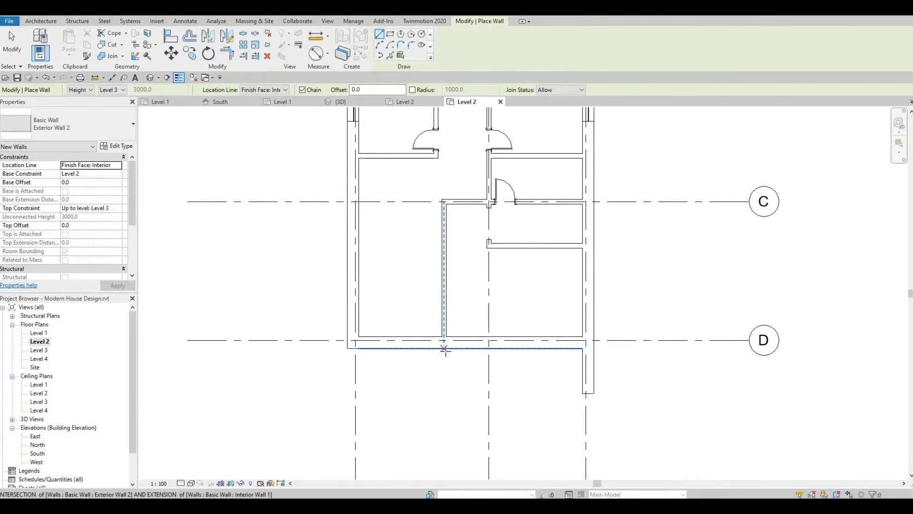
{"action": "left_click", "coordinate": [443, 348]}
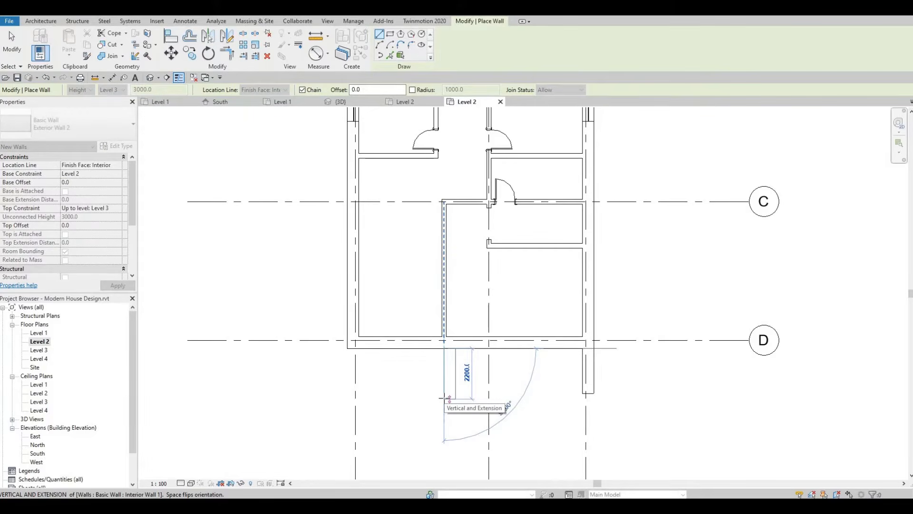
{"action": "left_click", "coordinate": [449, 397]}
{"action": "key", "text": "Escape"}
{"action": "key", "text": "Escape"}
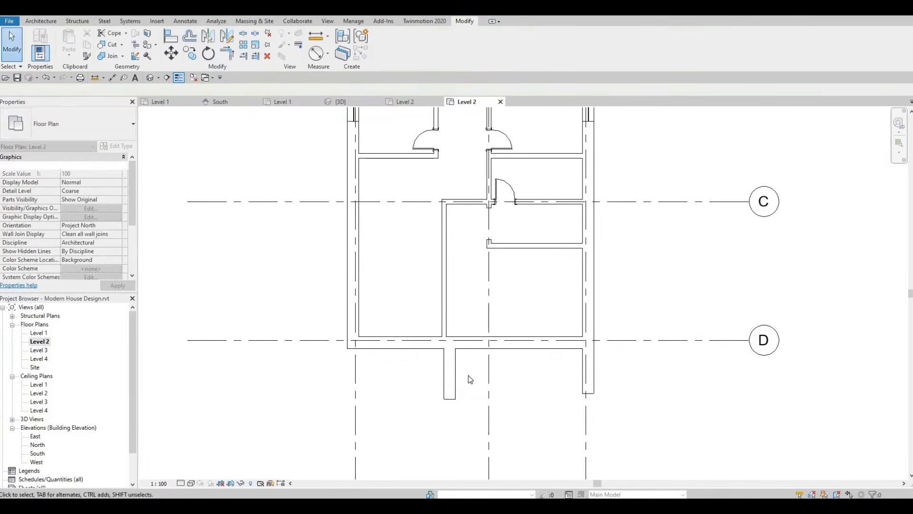
Step: Align the south end of the short exterior wall with the south end of the extended east wall
{"action": "scroll", "coordinate": [521, 376], "scroll_direction": "up", "scroll_amount": 1}
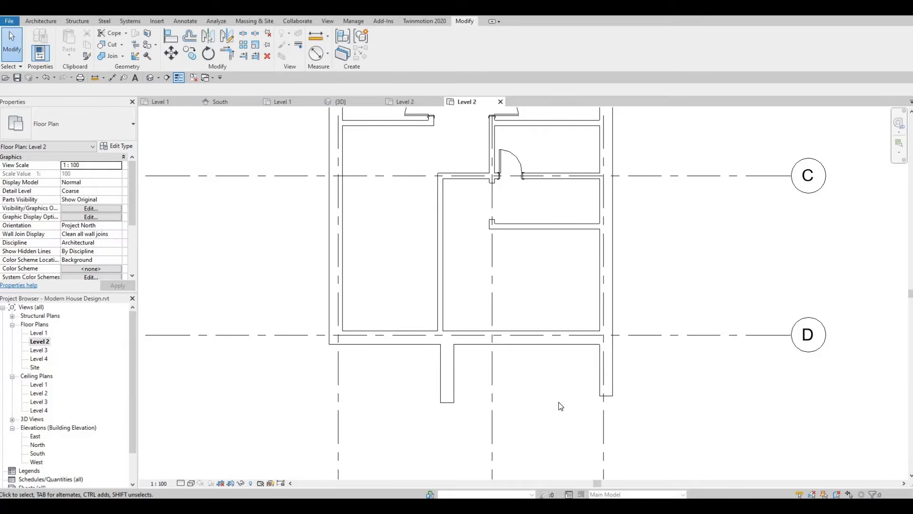
{"action": "key", "text": "a"}
{"action": "key", "text": "l"}
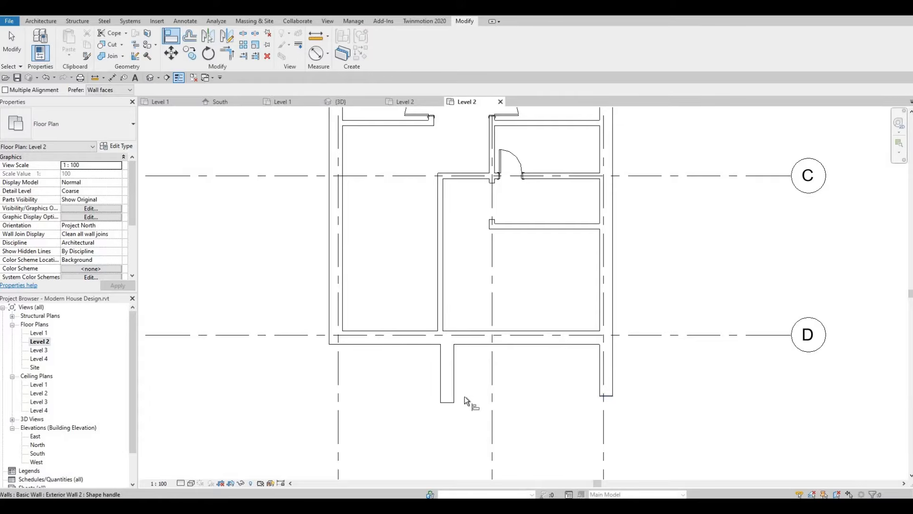
{"action": "left_click", "coordinate": [452, 402]}
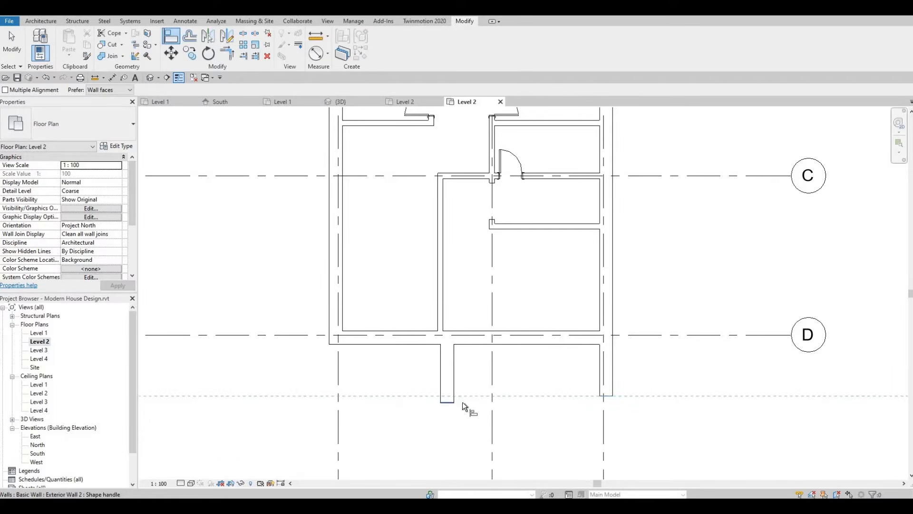
{"action": "key", "text": "Escape"}
{"action": "key", "text": "Escape"}
Step: Set the length of the short exterior wall south of grid D to 1500 mm
{"action": "left_click", "coordinate": [612, 376]}
{"action": "left_click", "coordinate": [447, 372]}
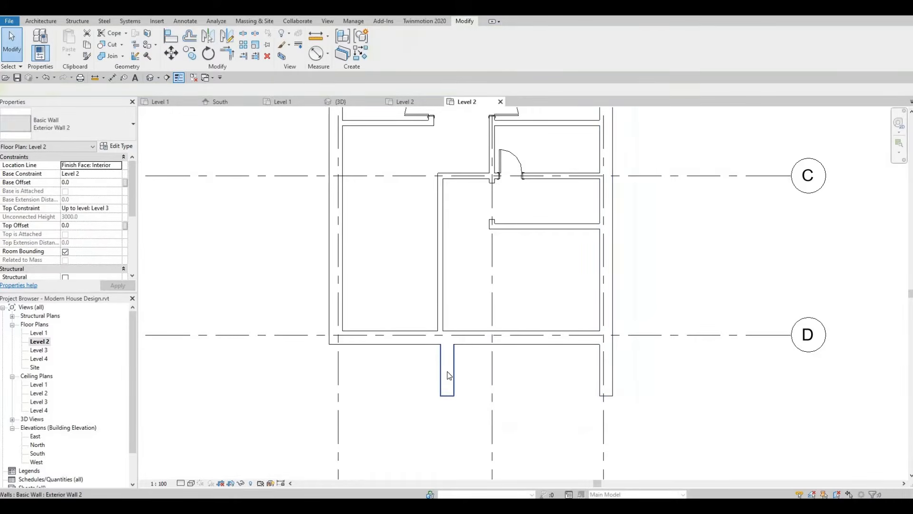
{"action": "scroll", "coordinate": [470, 368], "scroll_direction": "up", "scroll_amount": 4}
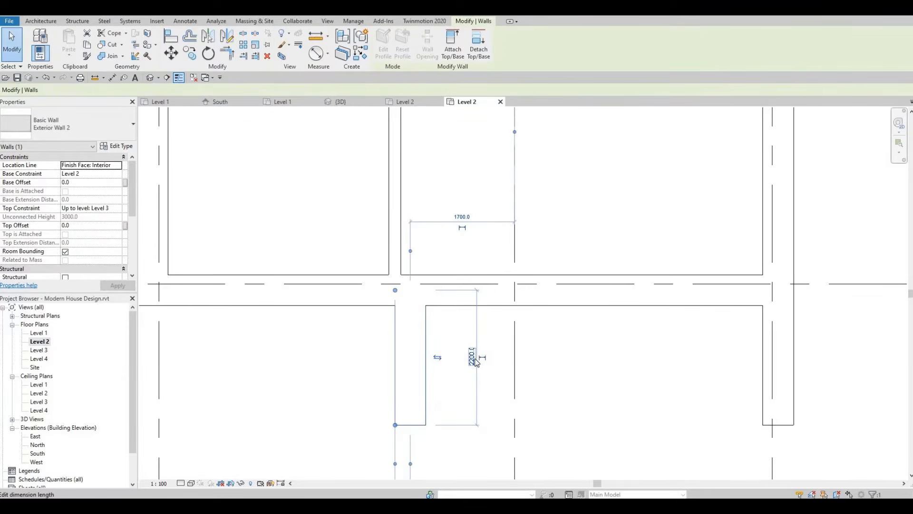
{"action": "left_click", "coordinate": [468, 358]}
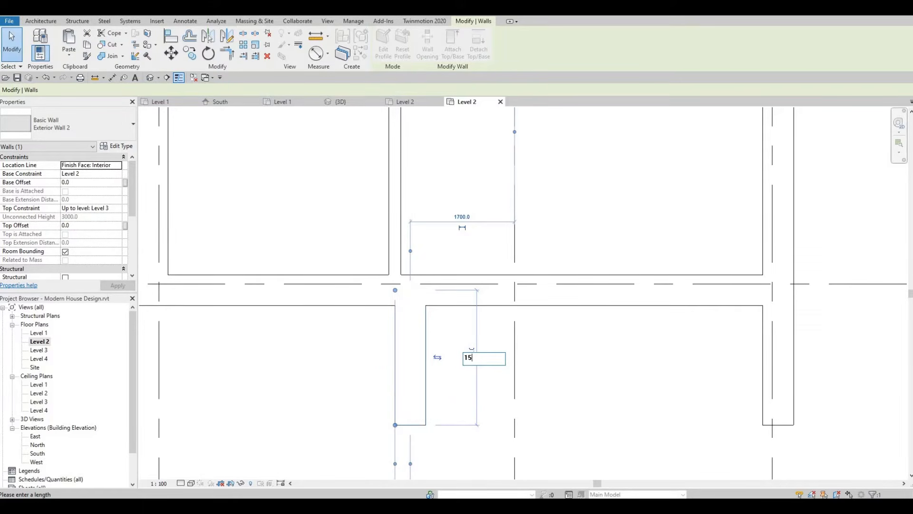
{"action": "key", "text": "Return"}
{"action": "left_click", "coordinate": [448, 373]}
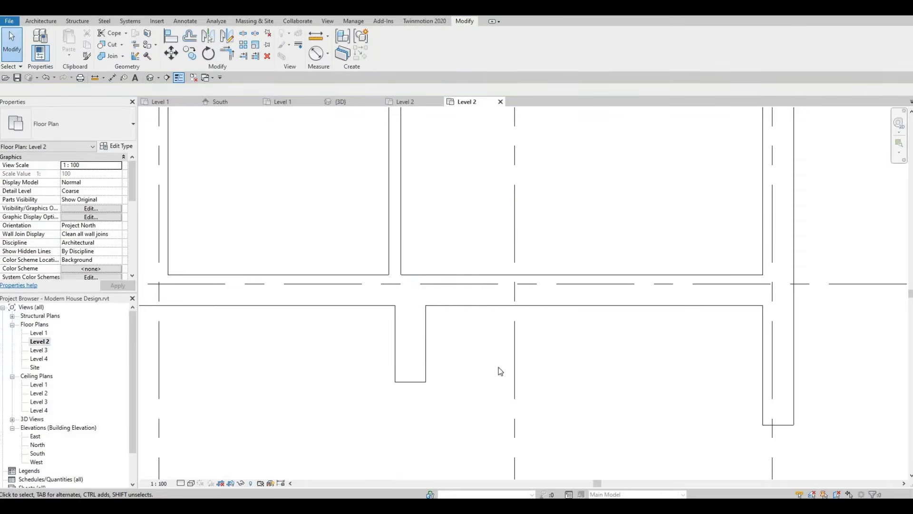
Step: Set the length of the short exterior wall south of grid D to 2000 mm
{"action": "left_click", "coordinate": [424, 360]}
{"action": "left_click", "coordinate": [443, 337]}
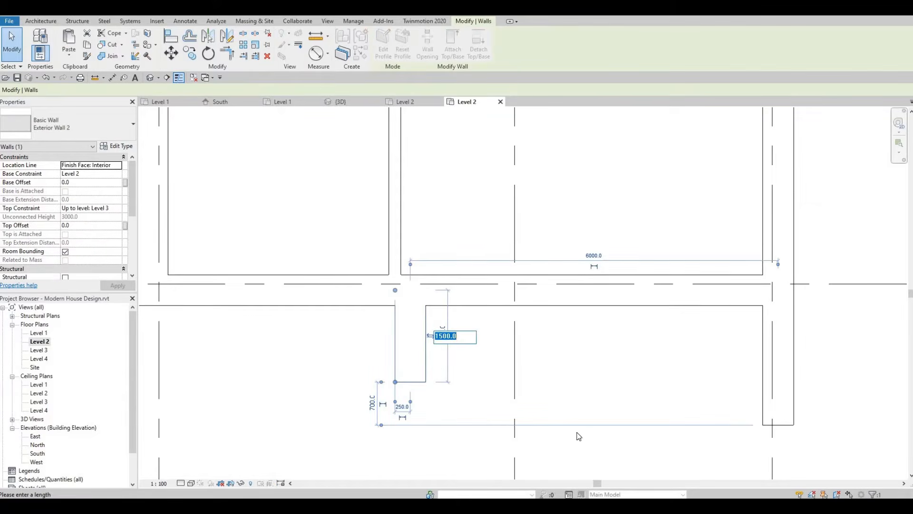
{"action": "type", "text": "200"}
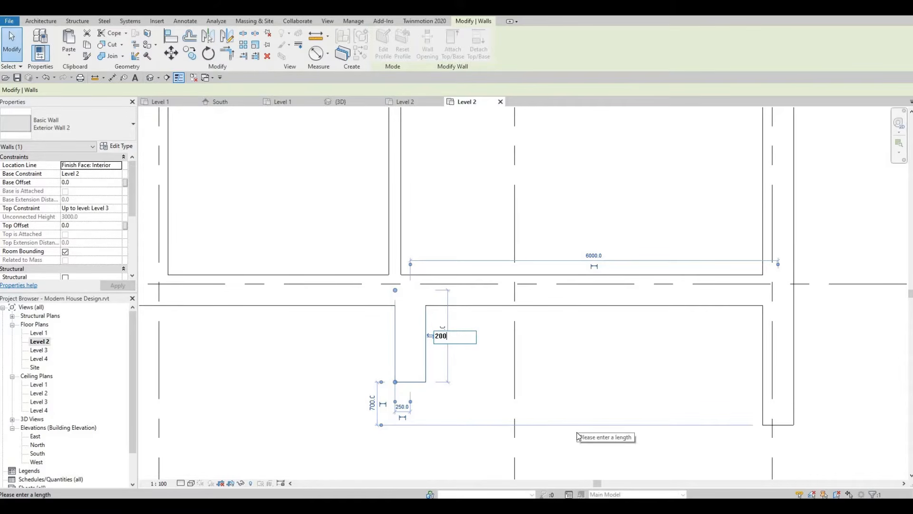
{"action": "key", "text": "Return"}
{"action": "left_click", "coordinate": [577, 436]}
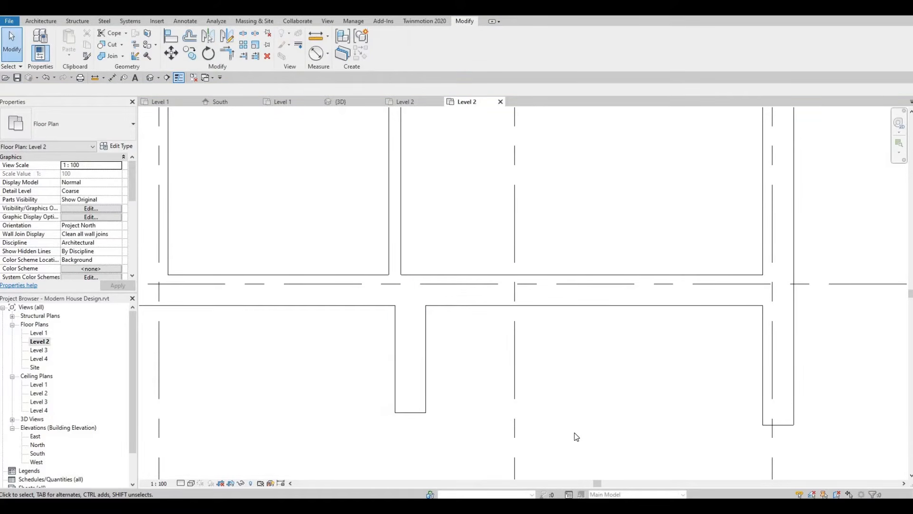
Step: Align the south end of the east exterior wall with the south end of the short exterior wall
{"action": "key", "text": "a"}
{"action": "key", "text": "l"}
{"action": "left_click", "coordinate": [410, 412]}
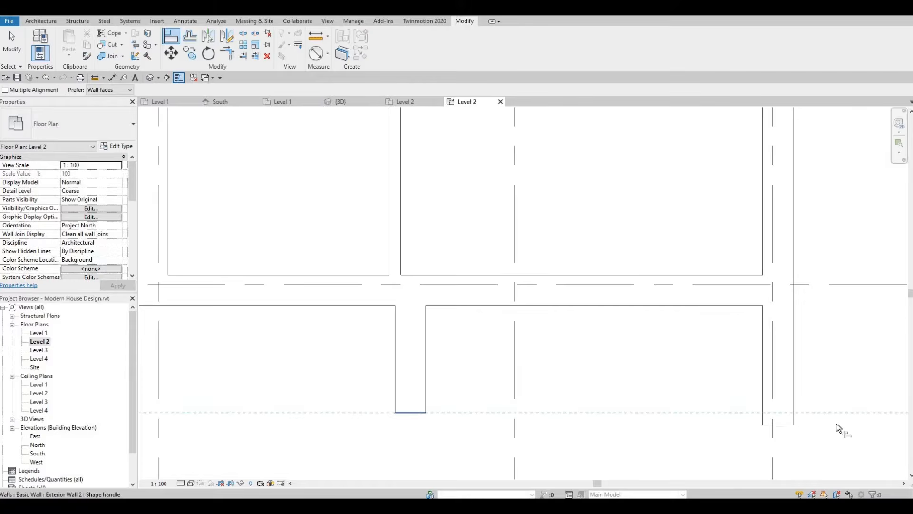
{"action": "left_click", "coordinate": [789, 424]}
{"action": "key", "text": "Escape"}
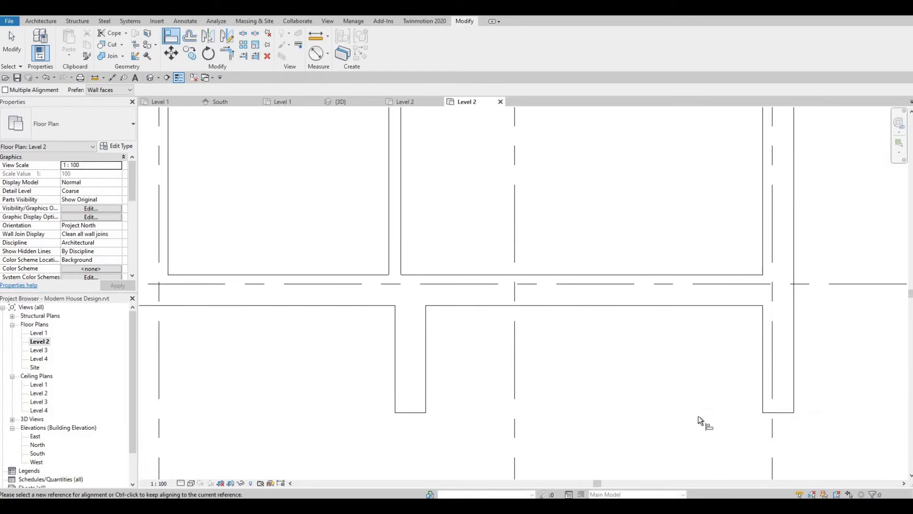
{"action": "left_click", "coordinate": [473, 304]}
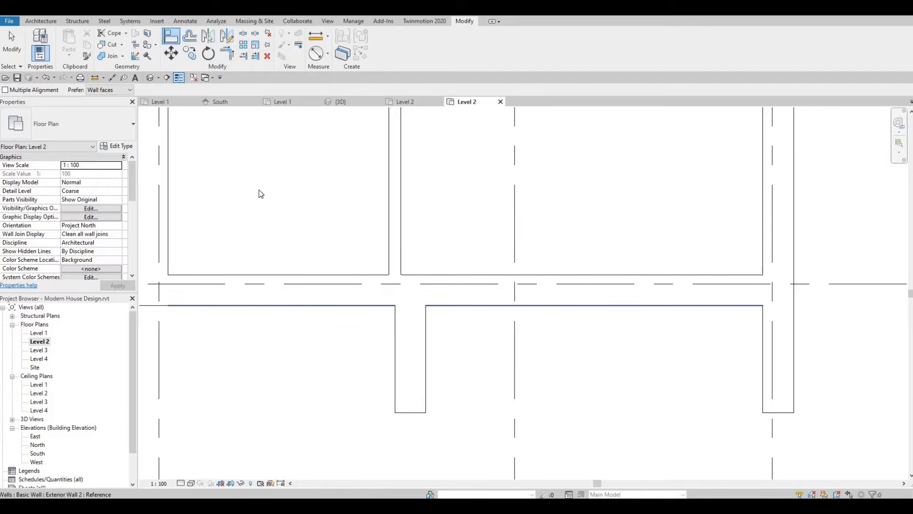
{"action": "left_click", "coordinate": [10, 38]}
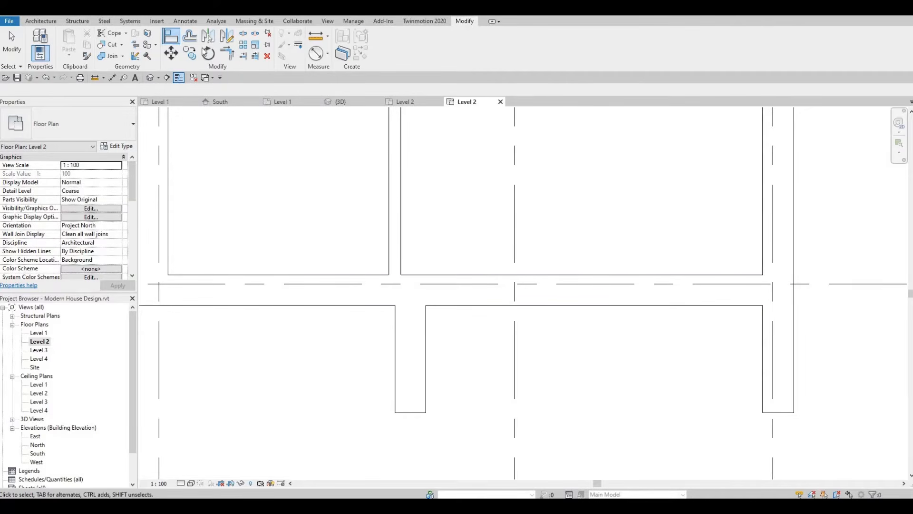
Step: Try to split the south wall about 400 mm east of the short wall's centerline and adjust the resulting wall ends
{"action": "left_click", "coordinate": [244, 34]}
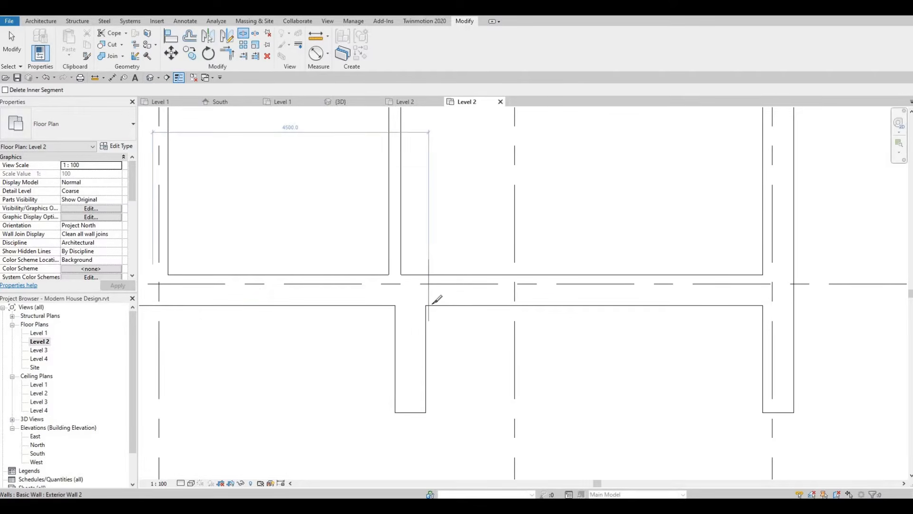
{"action": "left_click", "coordinate": [435, 301]}
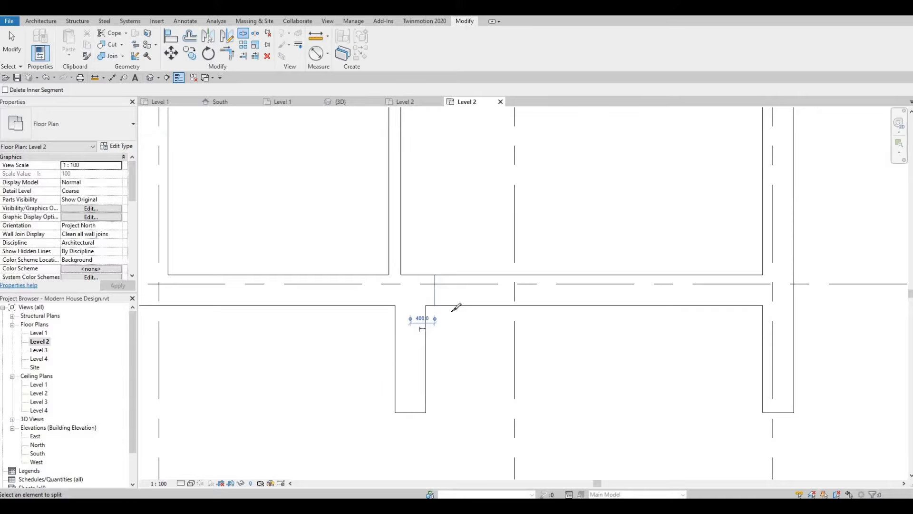
{"action": "key", "text": "Escape"}
{"action": "left_click", "coordinate": [433, 295]}
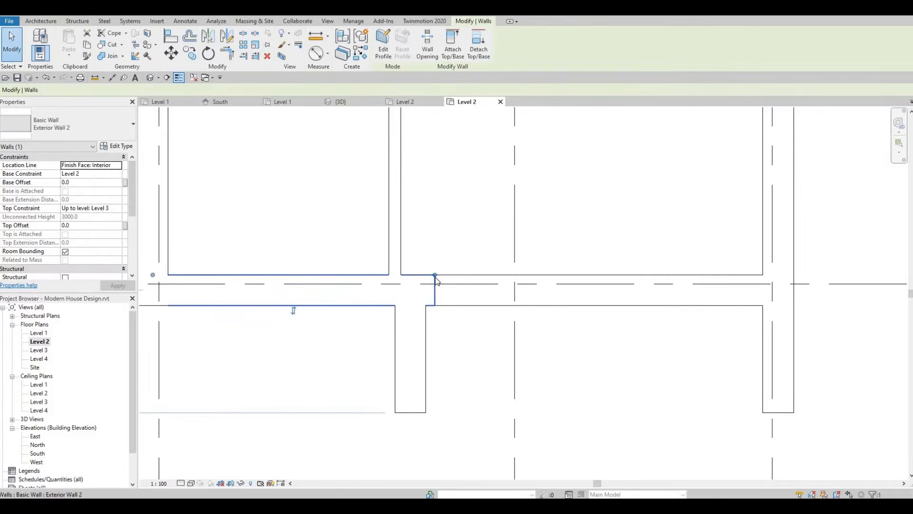
{"action": "left_click_drag", "start_coordinate": [435, 276], "coordinate": [440, 298]}
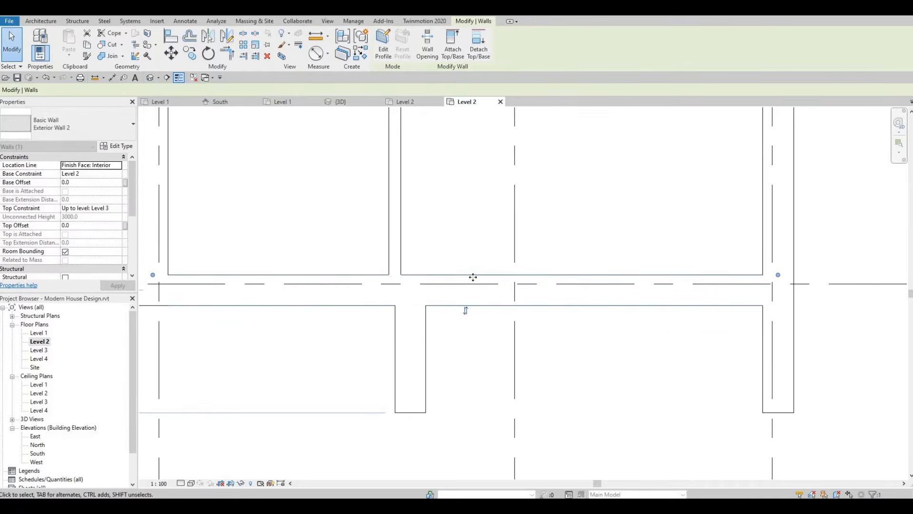
{"action": "left_click_drag", "start_coordinate": [779, 275], "coordinate": [618, 272]}
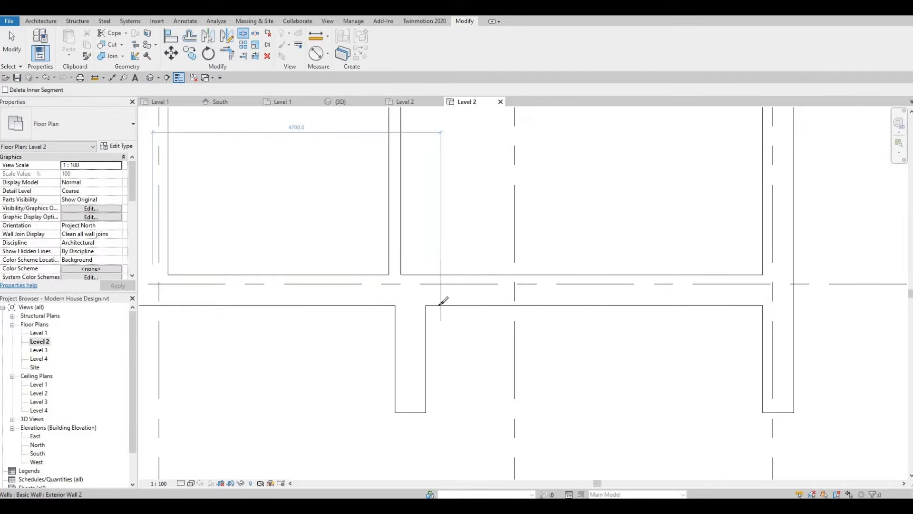
Step: Split the south wall about 500 mm east of the short exterior wall's centerline
{"action": "left_click", "coordinate": [438, 308]}
{"action": "key", "text": "Escape"}
{"action": "key", "text": "Escape"}
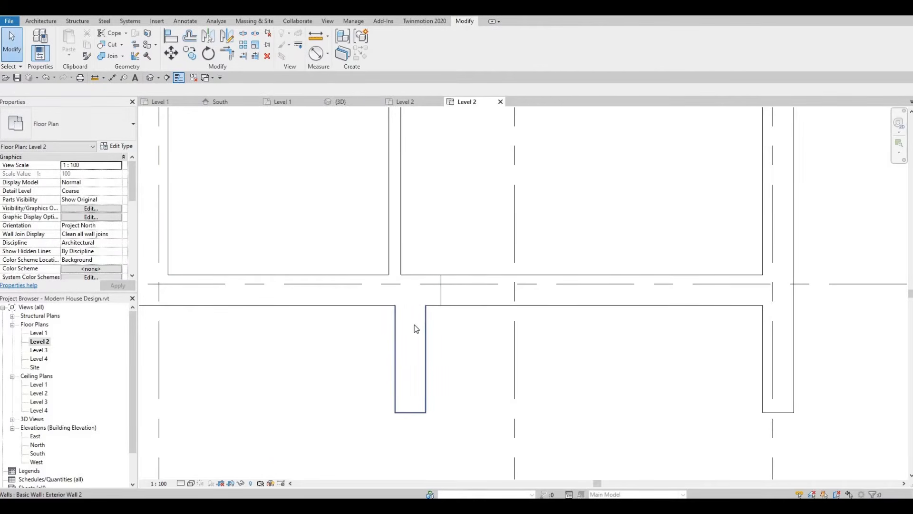
Step: Trim the west segment of the south wall to a corner with the short exterior wall
{"action": "key", "text": "t"}
{"action": "key", "text": "r"}
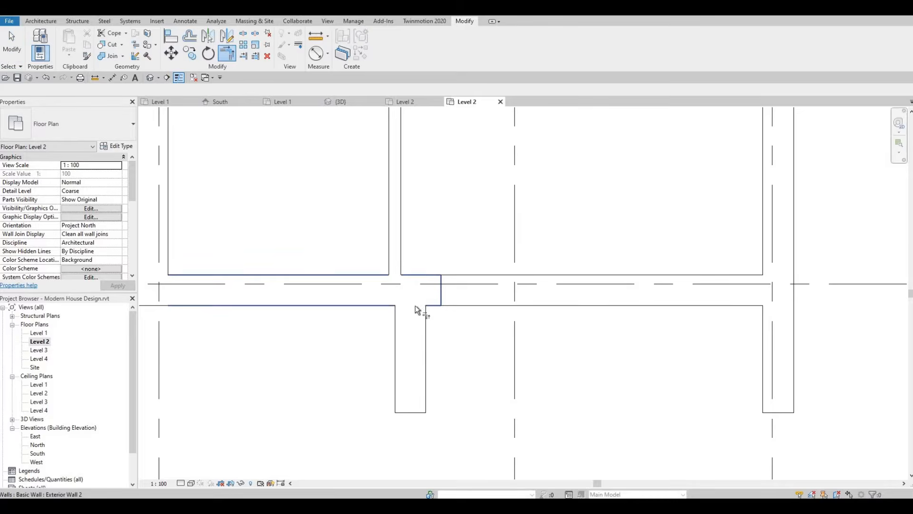
{"action": "left_click", "coordinate": [418, 314]}
{"action": "left_click", "coordinate": [424, 333]}
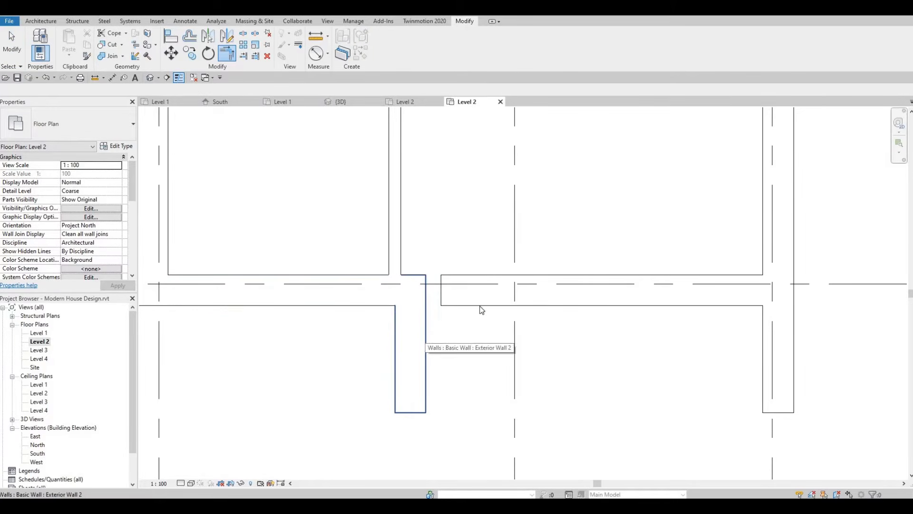
{"action": "key", "text": "Escape"}
Step: Change the east segment of the south wall to the Exterior Wall 3 type
{"action": "left_click", "coordinate": [489, 305]}
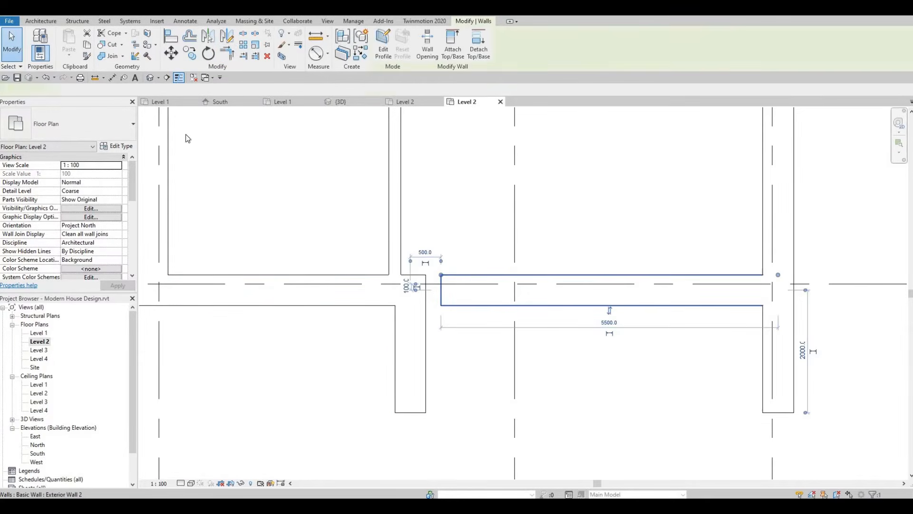
{"action": "left_click", "coordinate": [109, 129]}
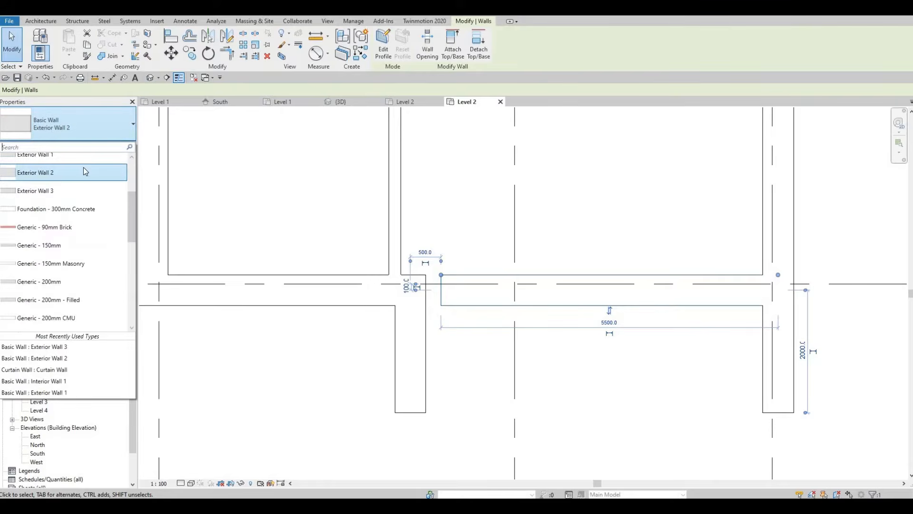
{"action": "left_click", "coordinate": [58, 190]}
{"action": "left_click", "coordinate": [553, 302]}
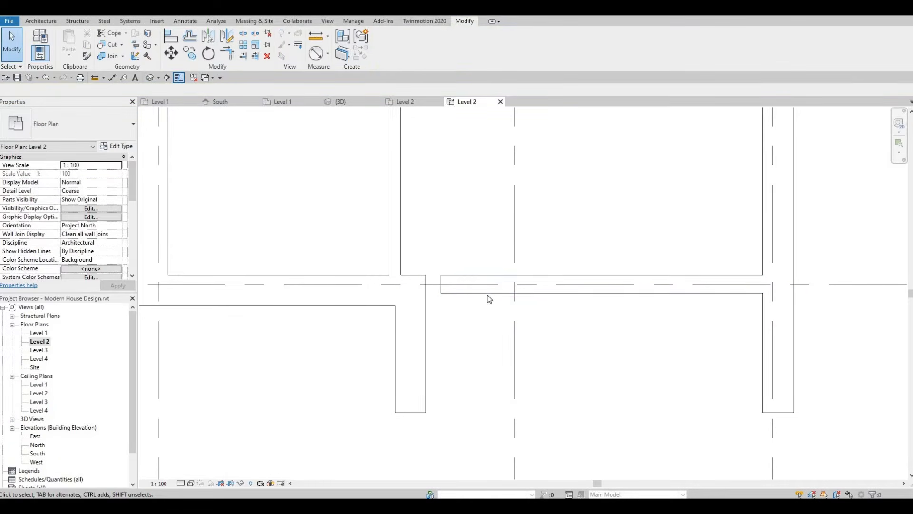
Step: Extend the west end of the Exterior Wall 3 segment on grid D to join the short exterior wall
{"action": "left_click", "coordinate": [466, 293]}
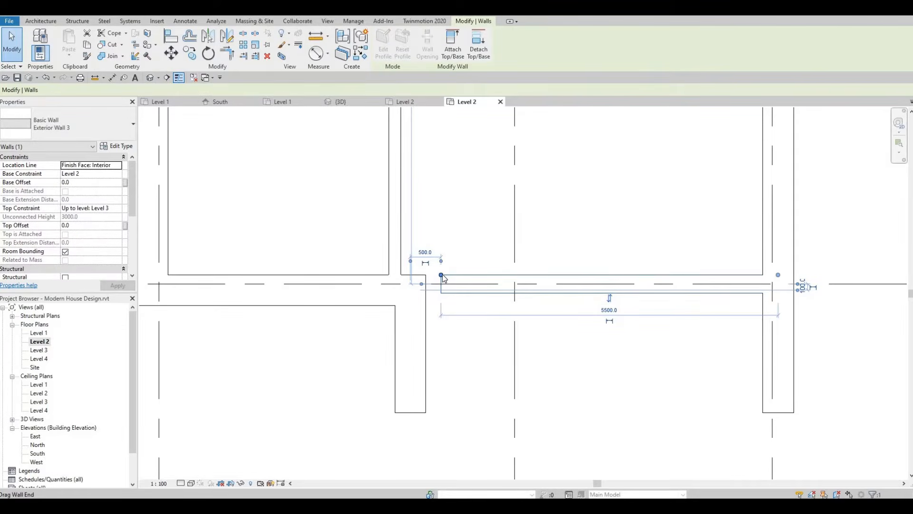
{"action": "left_click_drag", "start_coordinate": [442, 277], "coordinate": [412, 275]}
{"action": "left_click", "coordinate": [595, 308]}
{"action": "middle_click_drag", "start_coordinate": [586, 306], "coordinate": [538, 295]}
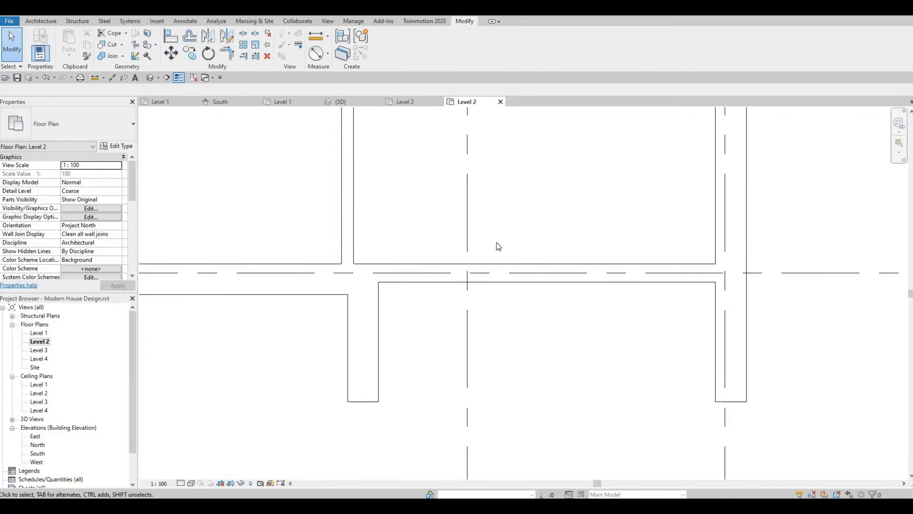
Step: Create a curtain wall similar to the northeast room's, about 4500 mm long, within the thinner south wall along grid D
{"action": "scroll", "coordinate": [497, 246], "scroll_direction": "down", "scroll_amount": 2}
{"action": "middle_click_drag", "start_coordinate": [485, 287], "coordinate": [474, 338]}
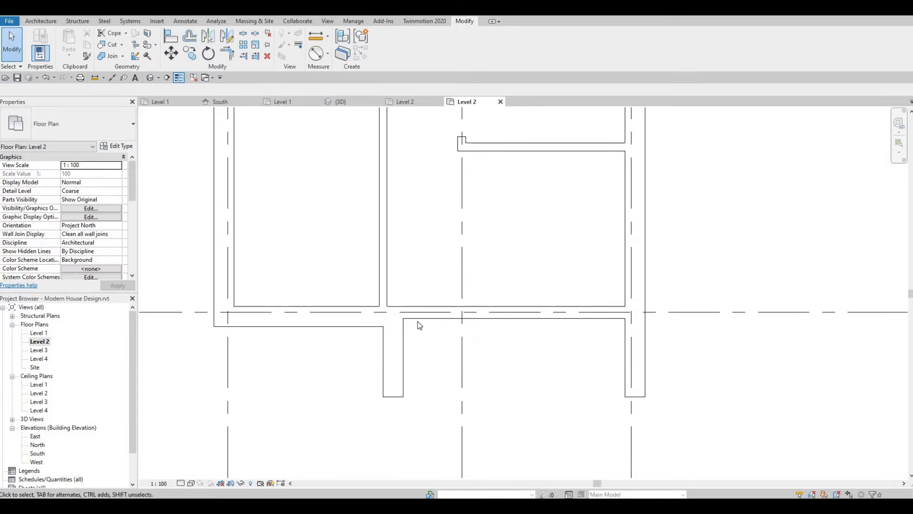
{"action": "scroll", "coordinate": [432, 268], "scroll_direction": "down", "scroll_amount": 4}
{"action": "middle_click_drag", "start_coordinate": [432, 71], "coordinate": [434, 171]}
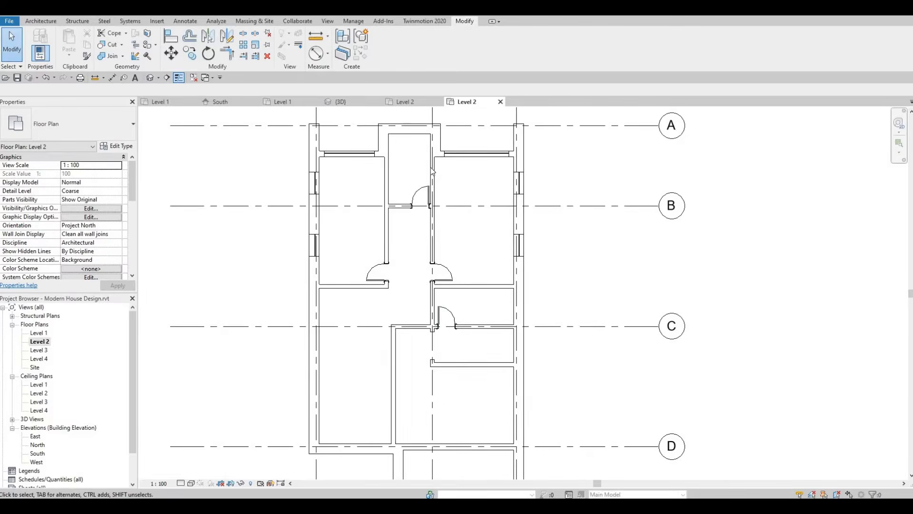
{"action": "scroll", "coordinate": [470, 160], "scroll_direction": "up", "scroll_amount": 2}
{"action": "left_click", "coordinate": [472, 154]}
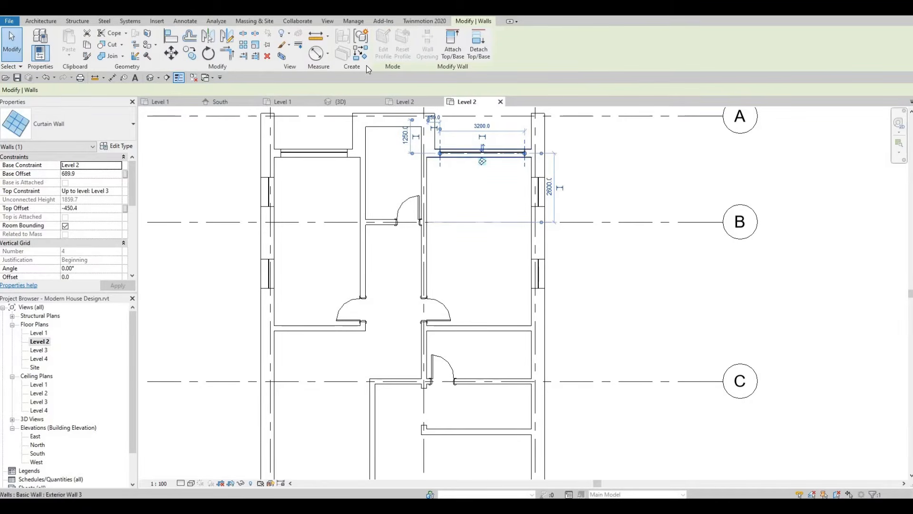
{"action": "key", "text": "c"}
{"action": "key", "text": "s"}
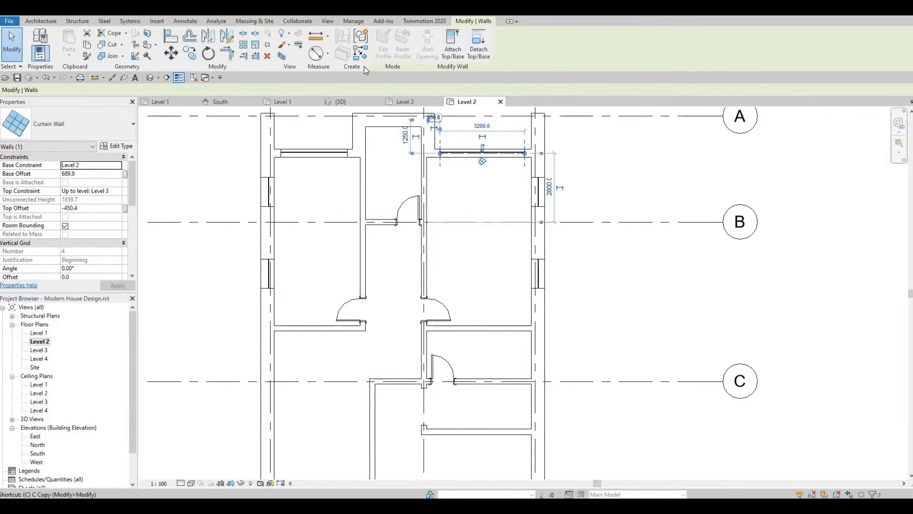
{"action": "middle_click_drag", "start_coordinate": [445, 428], "coordinate": [433, 282]}
{"action": "middle_click_drag", "start_coordinate": [433, 365], "coordinate": [365, 333]}
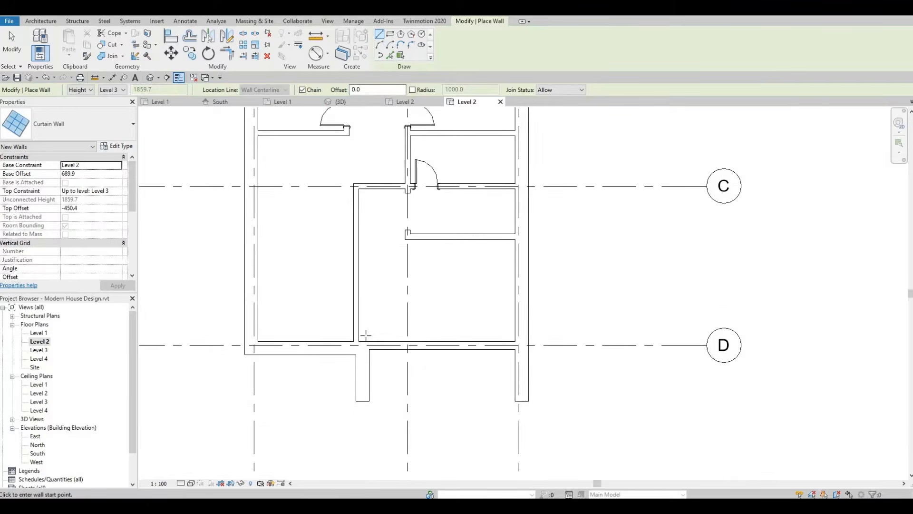
{"action": "scroll", "coordinate": [361, 333], "scroll_direction": "up", "scroll_amount": 2}
{"action": "left_click", "coordinate": [362, 338]}
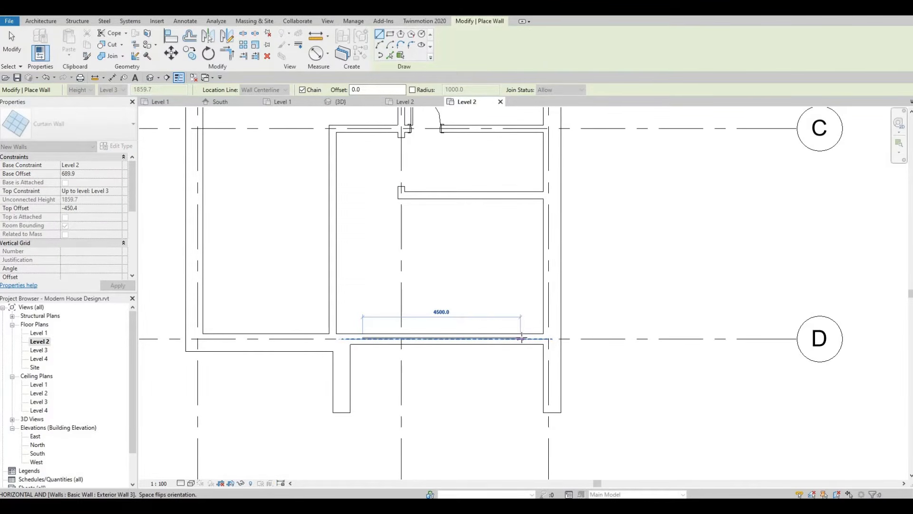
{"action": "left_click", "coordinate": [521, 338]}
{"action": "key", "text": "Escape"}
{"action": "key", "text": "Escape"}
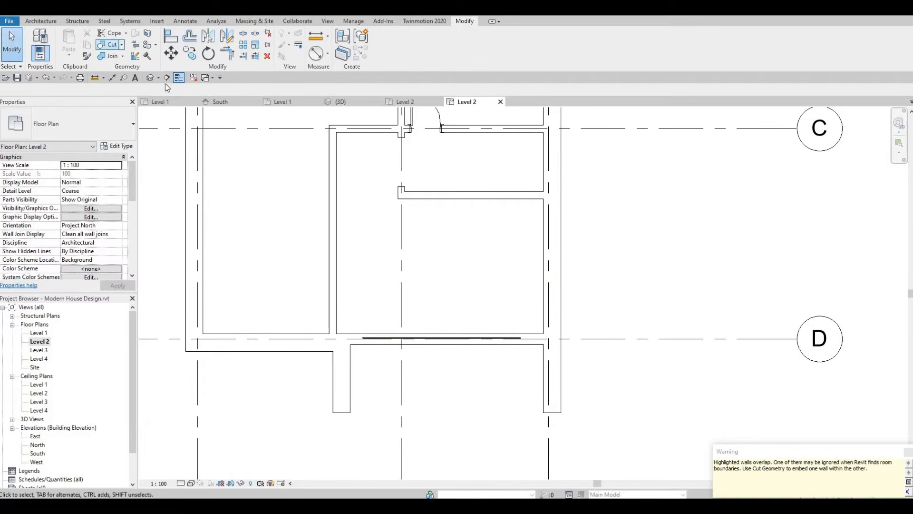
Step: Cut the Exterior Wall 3 segment on grid D with the new curtain wall to embed it
{"action": "scroll", "coordinate": [535, 316], "scroll_direction": "up", "scroll_amount": 3}
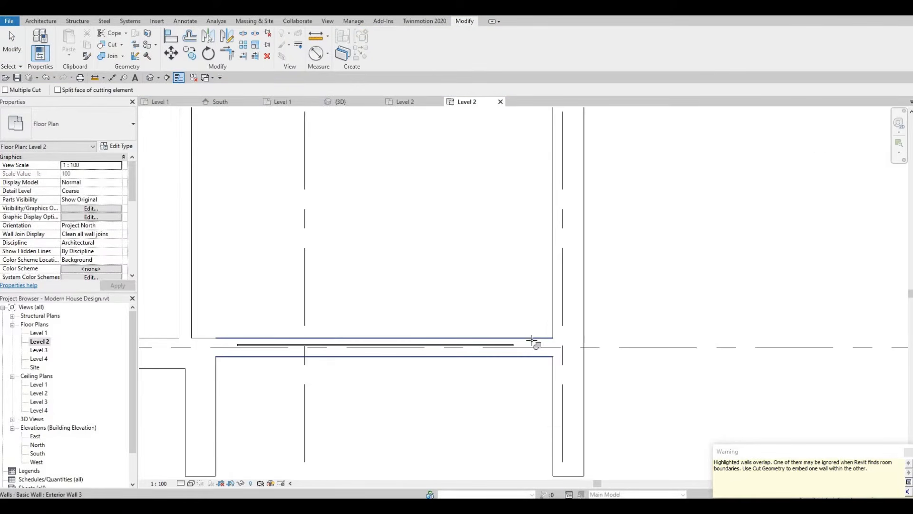
{"action": "left_click", "coordinate": [533, 340]}
{"action": "left_click", "coordinate": [513, 346]}
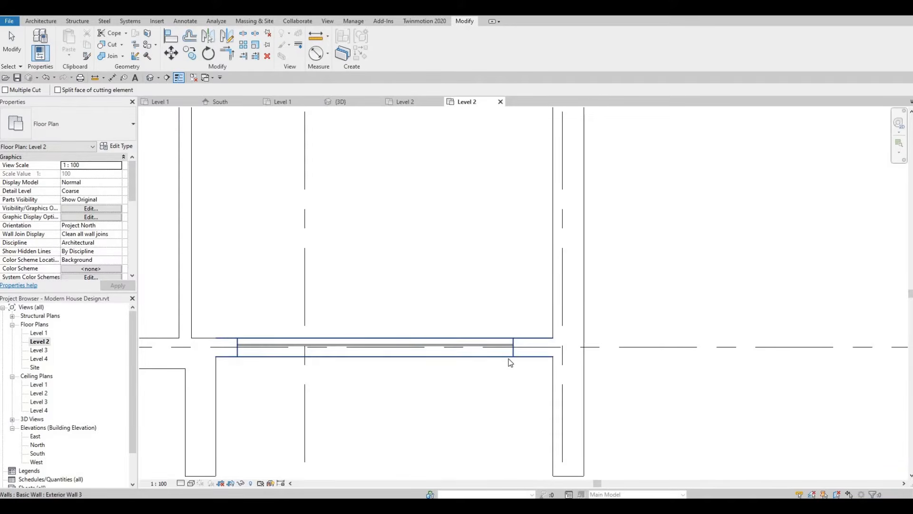
{"action": "key", "text": "Escape"}
Step: Move the south curtain wall's east end outward and its west end inward, bringing its length to 4600 mm
{"action": "left_click", "coordinate": [513, 347]}
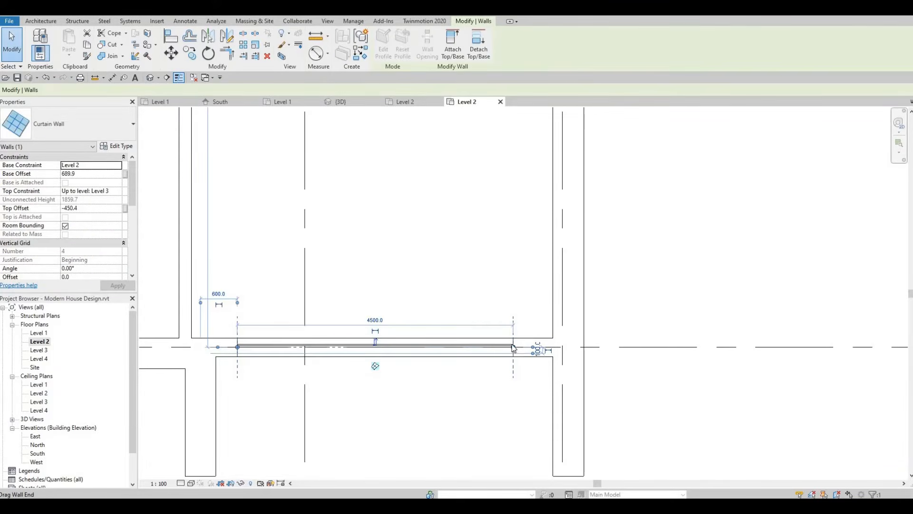
{"action": "left_click_drag", "start_coordinate": [513, 347], "coordinate": [526, 346]}
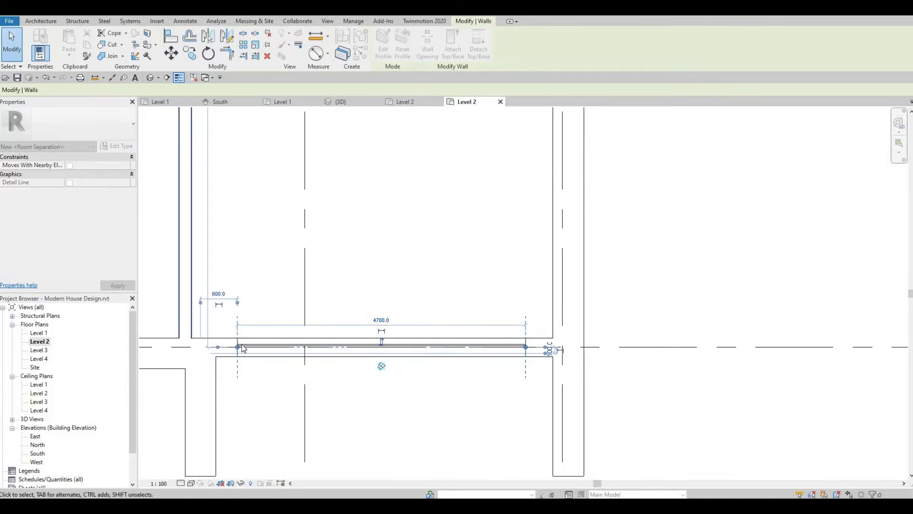
{"action": "left_click_drag", "start_coordinate": [237, 347], "coordinate": [243, 346]}
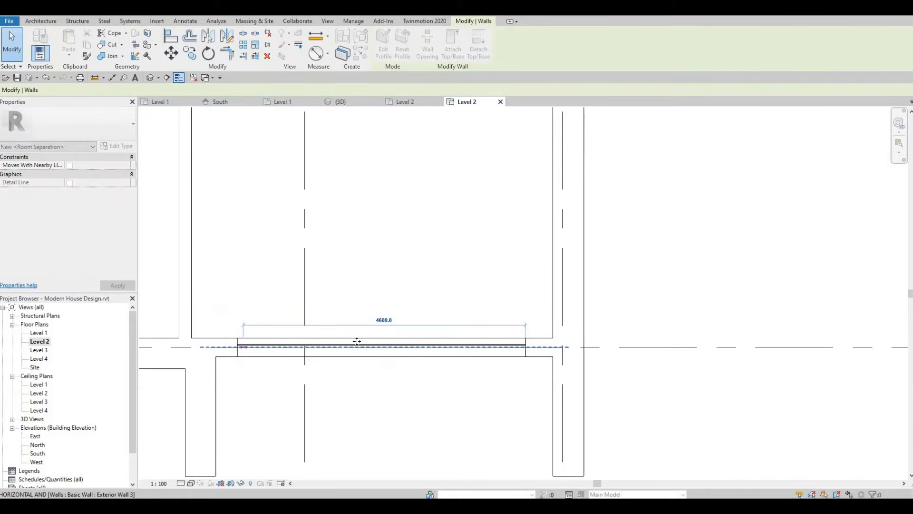
{"action": "left_click", "coordinate": [323, 316]}
{"action": "middle_click_drag", "start_coordinate": [242, 307], "coordinate": [480, 269]}
{"action": "scroll", "coordinate": [478, 267], "scroll_direction": "down", "scroll_amount": 3}
{"action": "scroll", "coordinate": [483, 259], "scroll_direction": "up", "scroll_amount": 1}
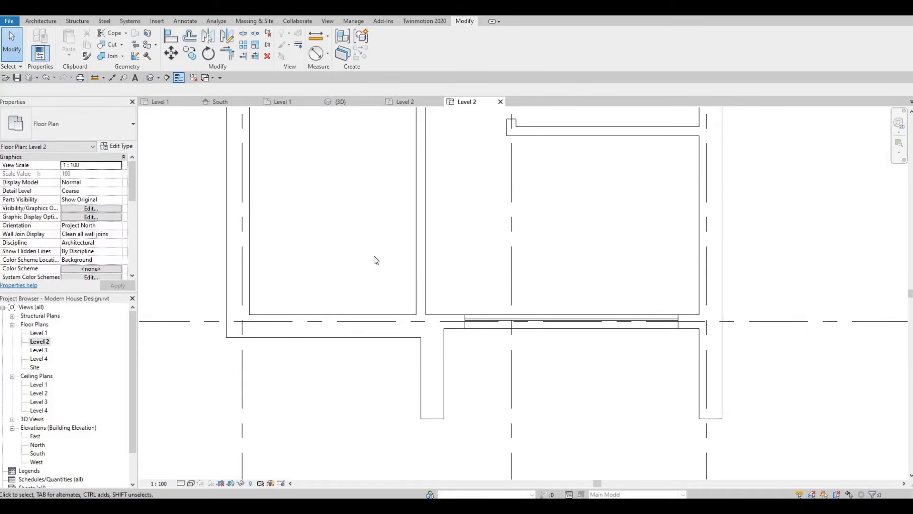
{"action": "middle_click_drag", "start_coordinate": [389, 265], "coordinate": [387, 255]}
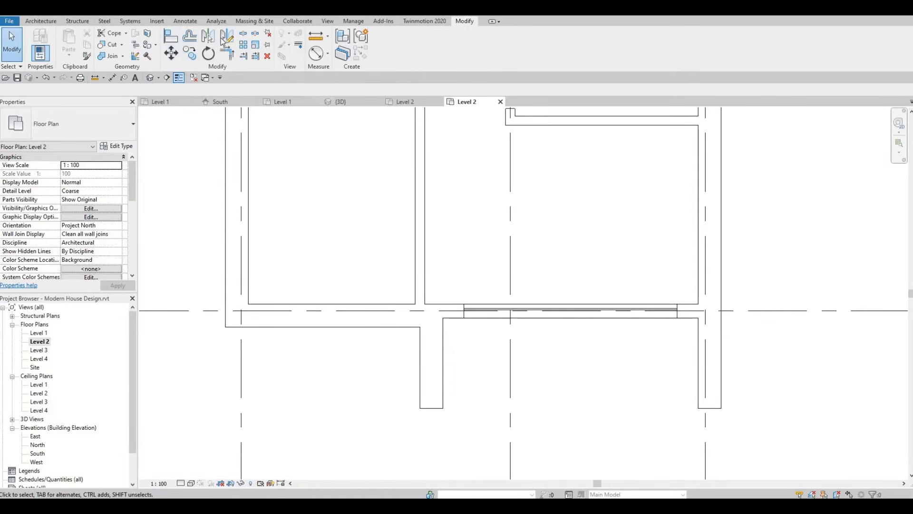
Step: In the 3D view, align the top and bottom edges of the south curtain wall with those of the northeast room's curtain wall
{"action": "left_click", "coordinate": [340, 101]}
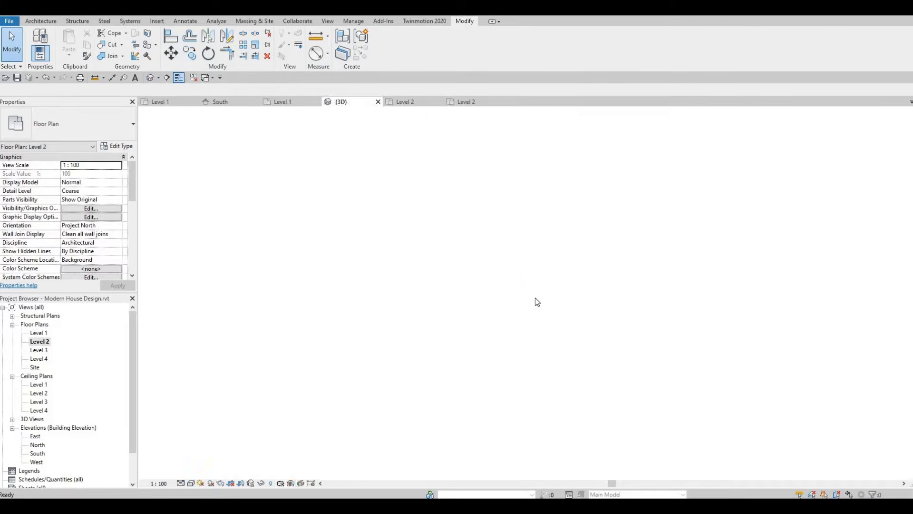
{"action": "mouse_move", "coordinate": [466, 271]}
{"action": "middle_mouse_down", "text": "shift"}
{"action": "mouse_move", "coordinate": [441, 242]}
{"action": "mouse_move", "coordinate": [459, 242]}
{"action": "mouse_move", "coordinate": [456, 276]}
{"action": "middle_mouse_up", "text": "shift"}
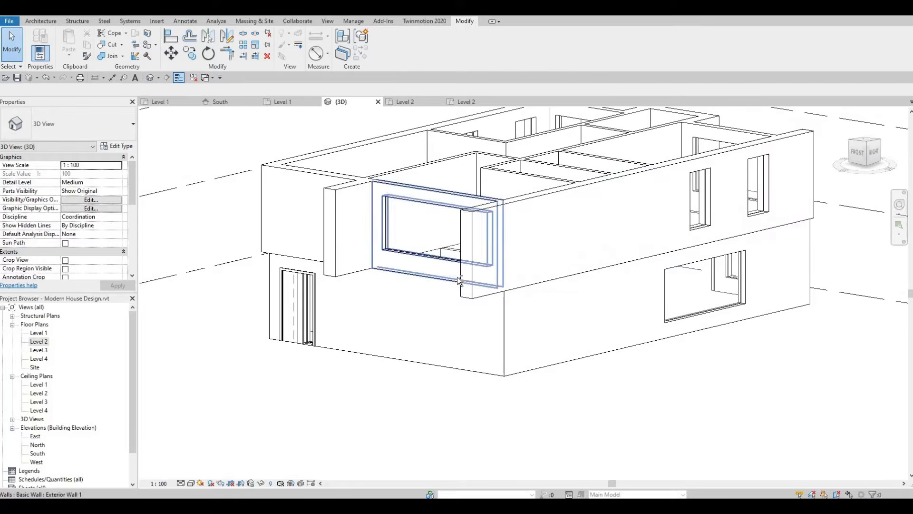
{"action": "middle_click_drag", "start_coordinate": [478, 324], "coordinate": [396, 314], "text": "shift"}
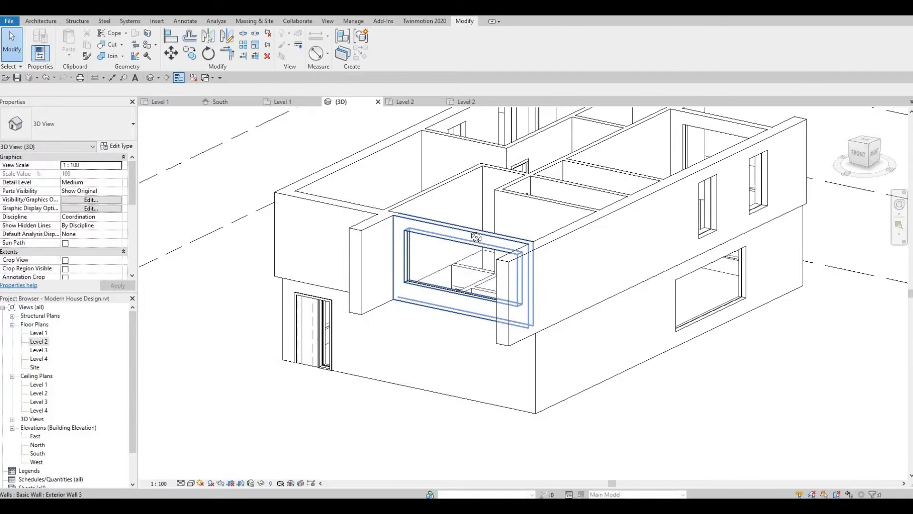
{"action": "middle_click_drag", "start_coordinate": [476, 237], "coordinate": [481, 230], "text": "shift"}
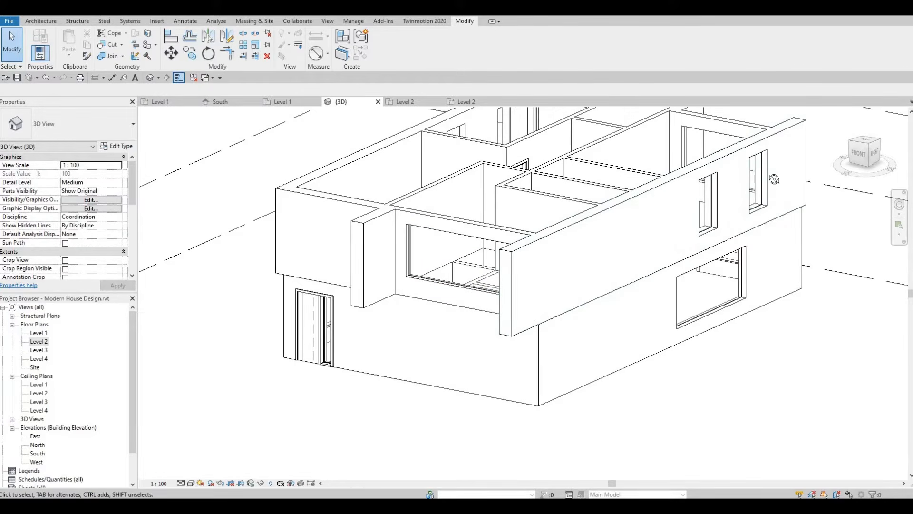
{"action": "middle_click_drag", "start_coordinate": [774, 179], "coordinate": [795, 184], "text": "shift"}
{"action": "middle_click_drag", "start_coordinate": [676, 182], "coordinate": [685, 196], "text": "shift"}
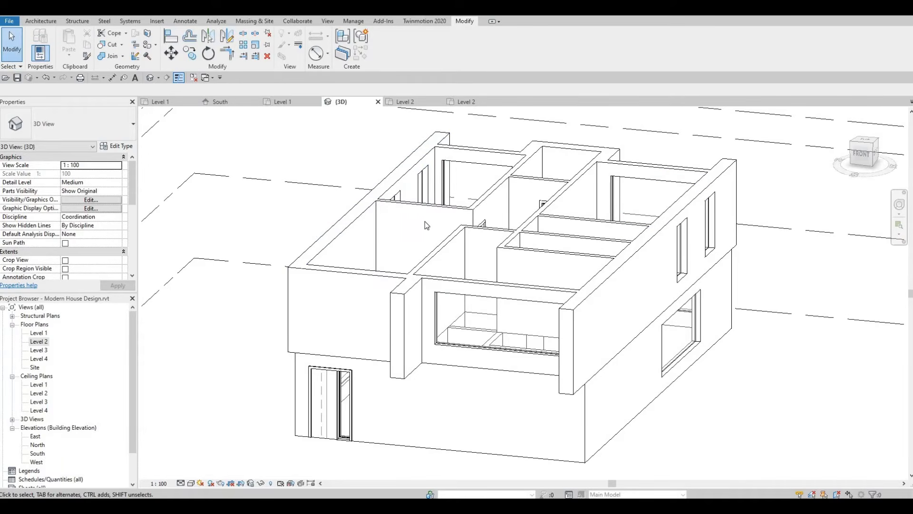
{"action": "key", "text": "a"}
{"action": "key", "text": "l"}
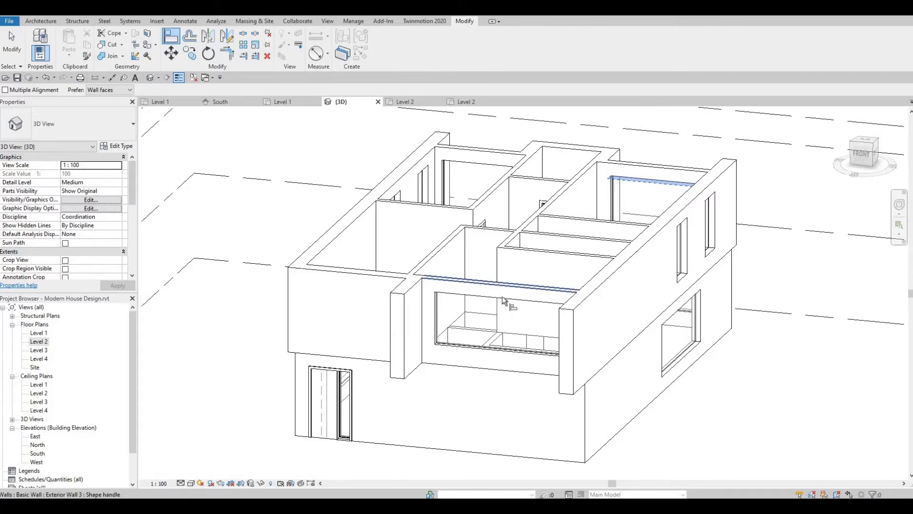
{"action": "left_click", "coordinate": [483, 316]}
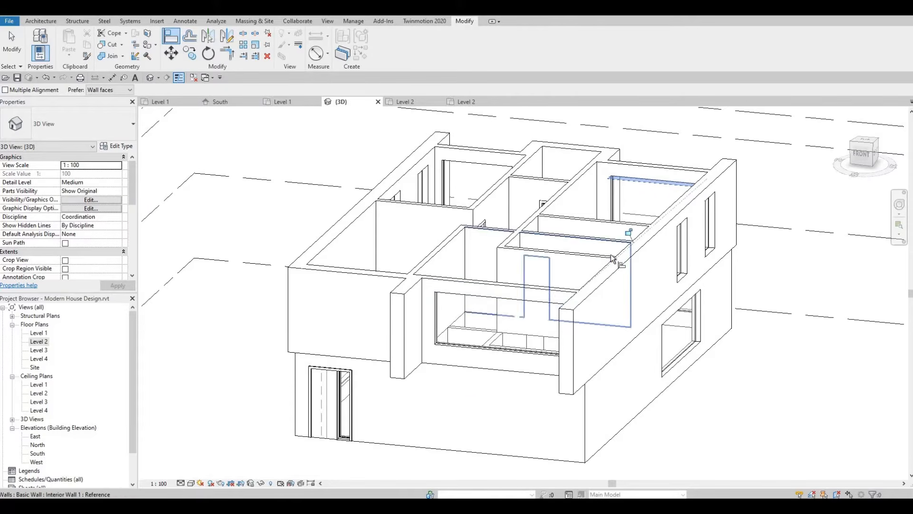
{"action": "middle_click_drag", "start_coordinate": [614, 265], "coordinate": [602, 312], "text": "shift"}
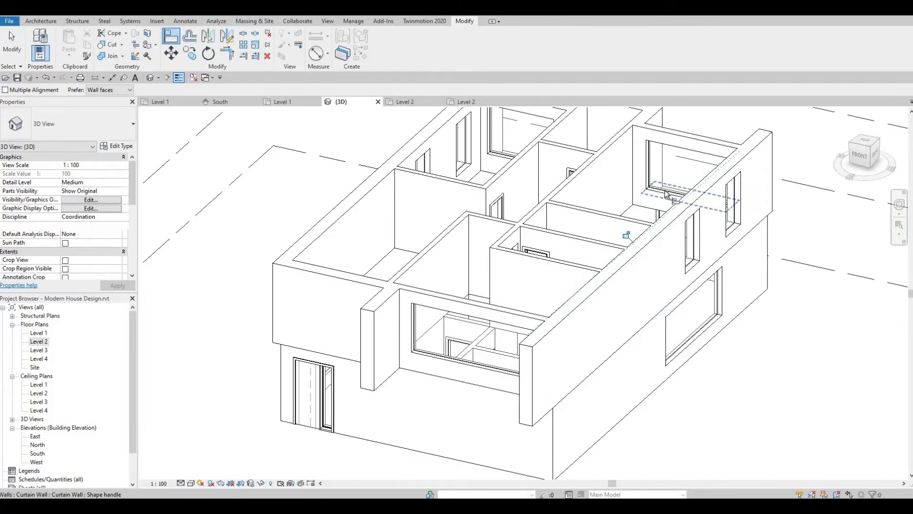
{"action": "left_click", "coordinate": [666, 192]}
{"action": "left_click", "coordinate": [446, 362]}
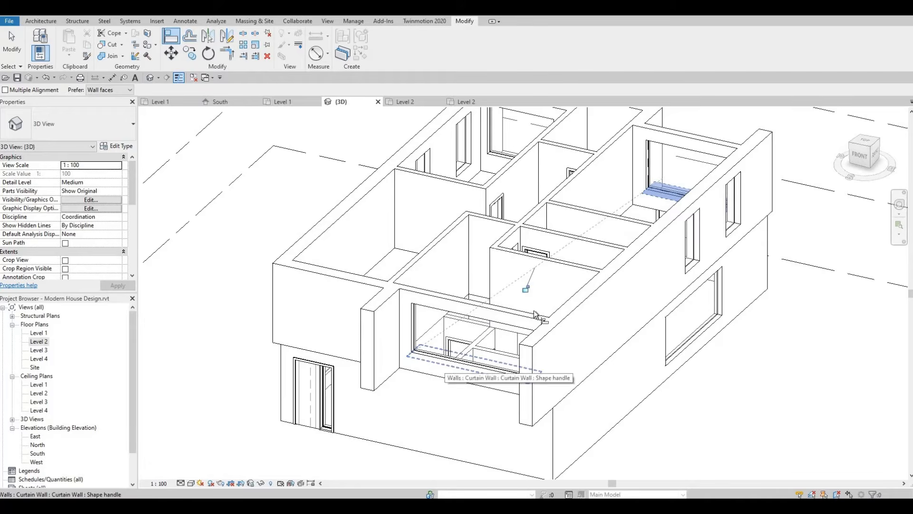
{"action": "key", "text": "Escape"}
{"action": "key", "text": "Escape"}
Step: In the Level 1 floor plan, start a floor and duplicate the Generic Floor - 400mm type as Floor 1
{"action": "middle_click_drag", "start_coordinate": [472, 322], "coordinate": [579, 308], "text": "shift"}
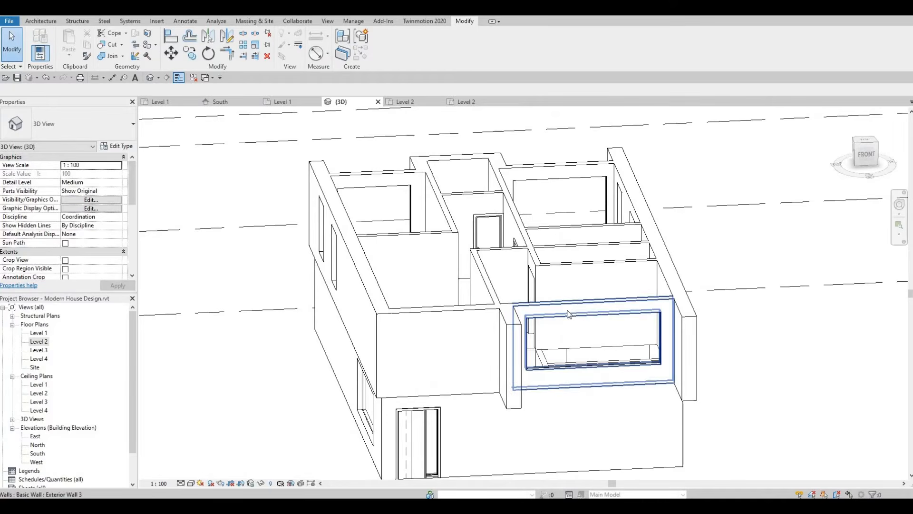
{"action": "middle_click_drag", "start_coordinate": [509, 259], "coordinate": [498, 310], "text": "shift"}
{"action": "middle_click_drag", "start_coordinate": [511, 277], "coordinate": [528, 280], "text": "shift"}
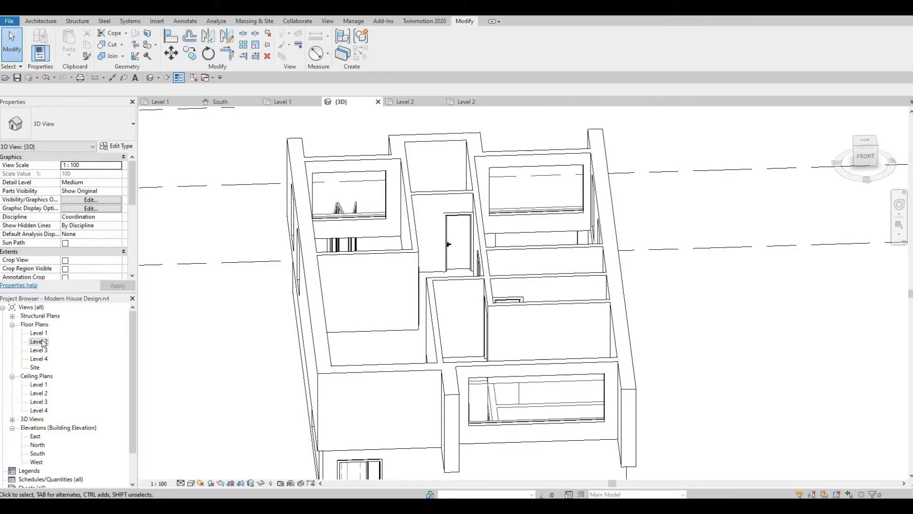
{"action": "double_click", "coordinate": [39, 333]}
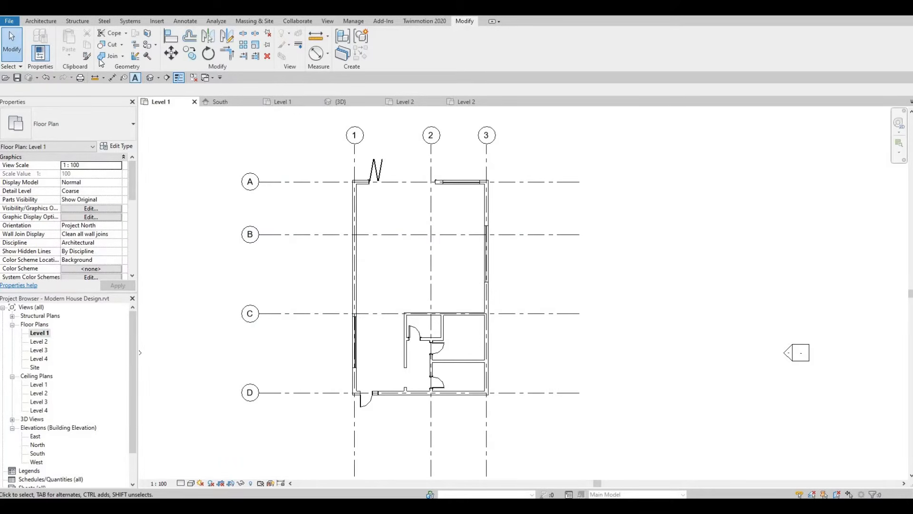
{"action": "left_click", "coordinate": [46, 22]}
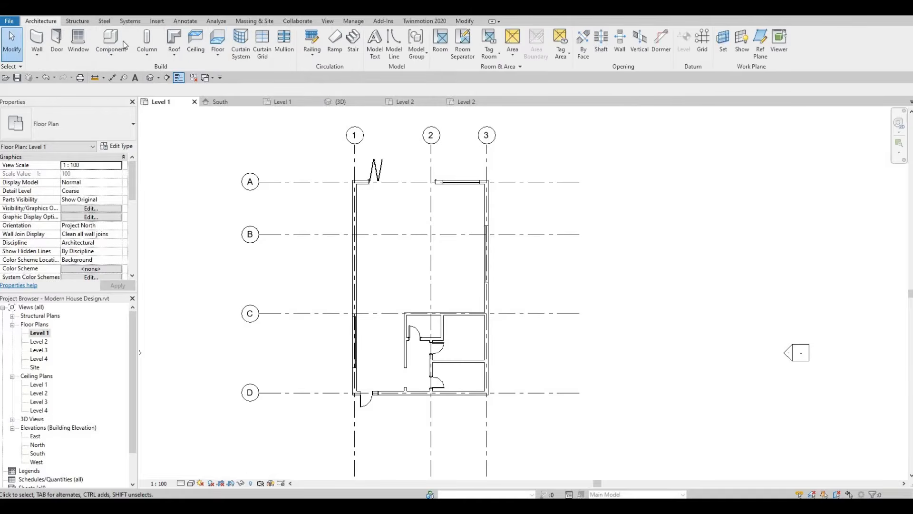
{"action": "left_click", "coordinate": [215, 52]}
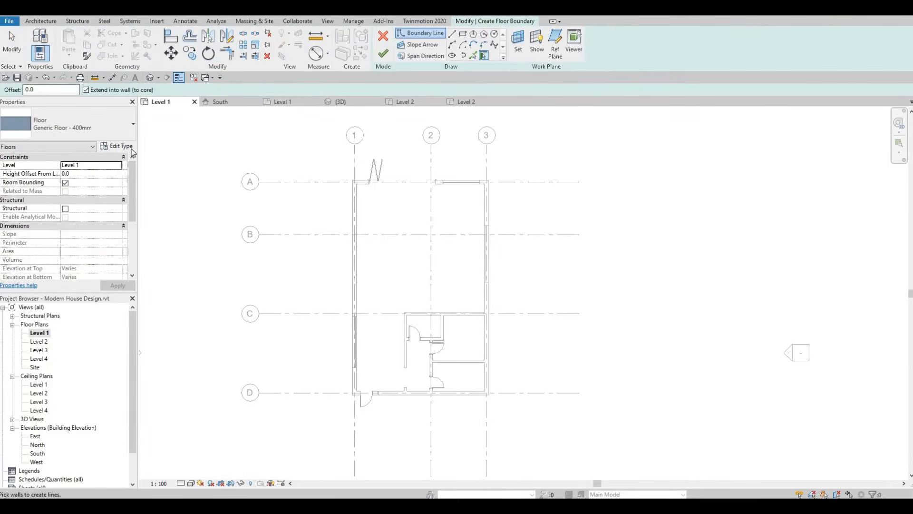
{"action": "left_click", "coordinate": [127, 149]}
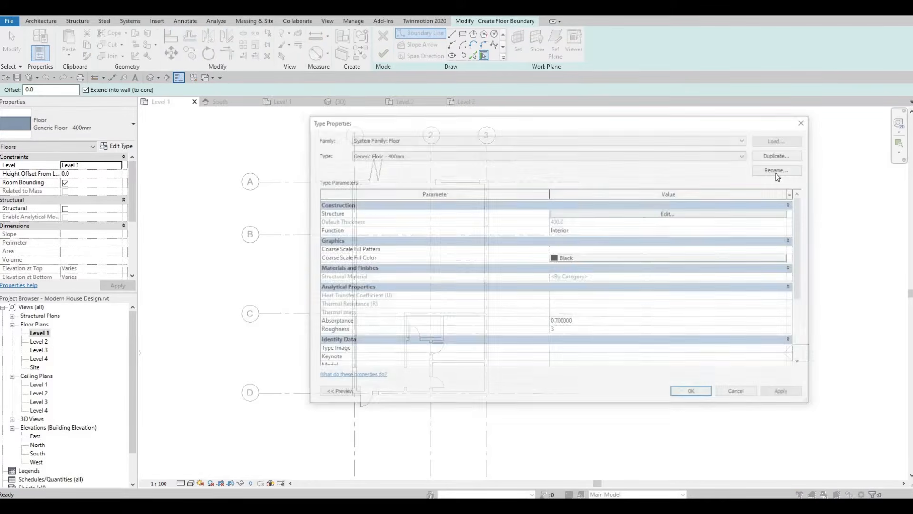
{"action": "left_click", "coordinate": [782, 154]}
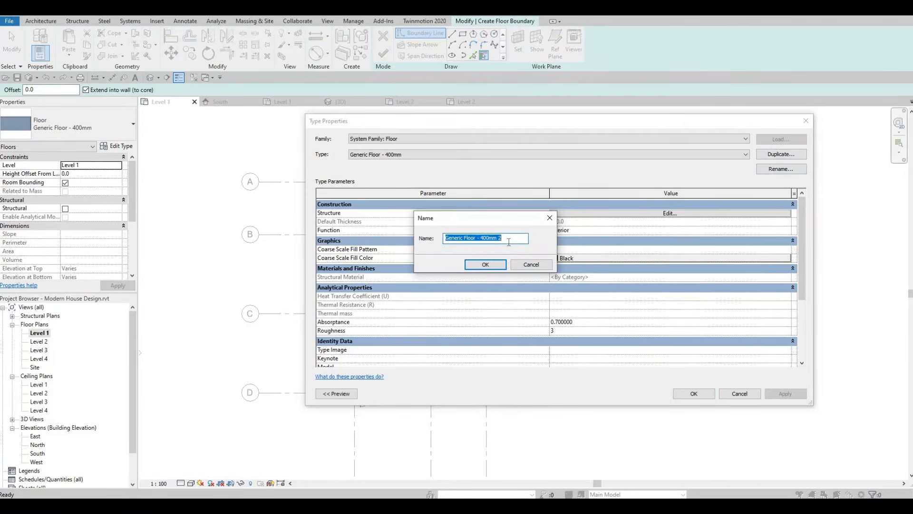
{"action": "type", "text": "Floor 1"}
{"action": "left_click", "coordinate": [475, 266]}
Step: Set the structure layer thickness of the Floor 1 type to 200 mm and apply the type
{"action": "left_click", "coordinate": [619, 214]}
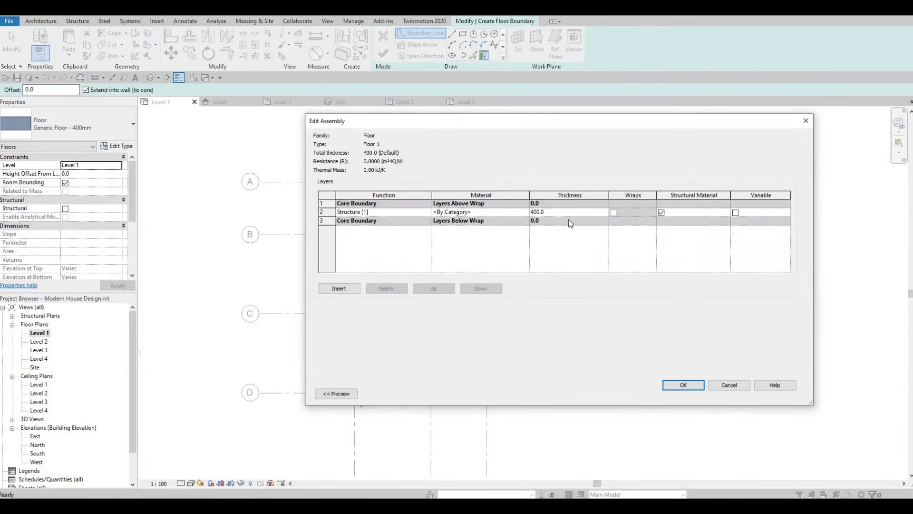
{"action": "left_click", "coordinate": [574, 214]}
{"action": "left_click", "coordinate": [682, 386]}
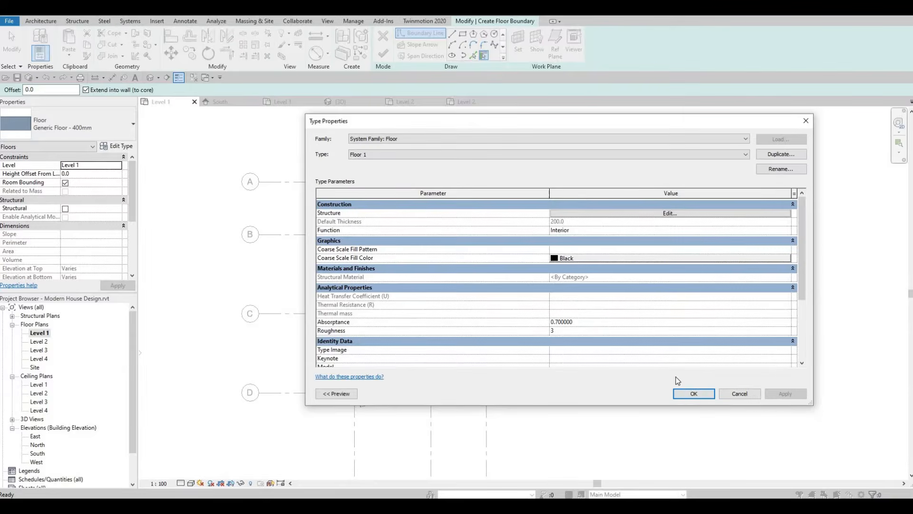
{"action": "key", "text": "Return"}
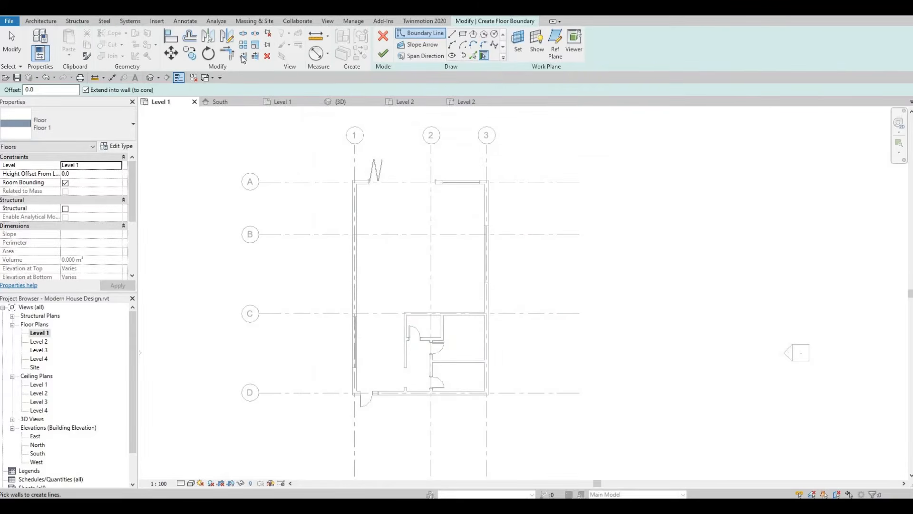
Step: Create the Level 1 floor with a rectangular boundary along the exterior wall centerlines, from grid intersection A-1 to D-3
{"action": "left_click", "coordinate": [462, 34]}
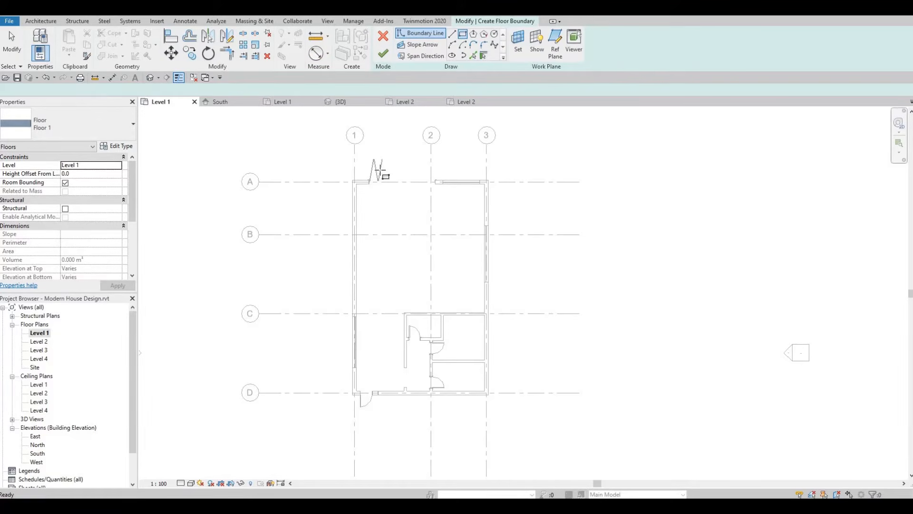
{"action": "scroll", "coordinate": [349, 186], "scroll_direction": "up", "scroll_amount": 6}
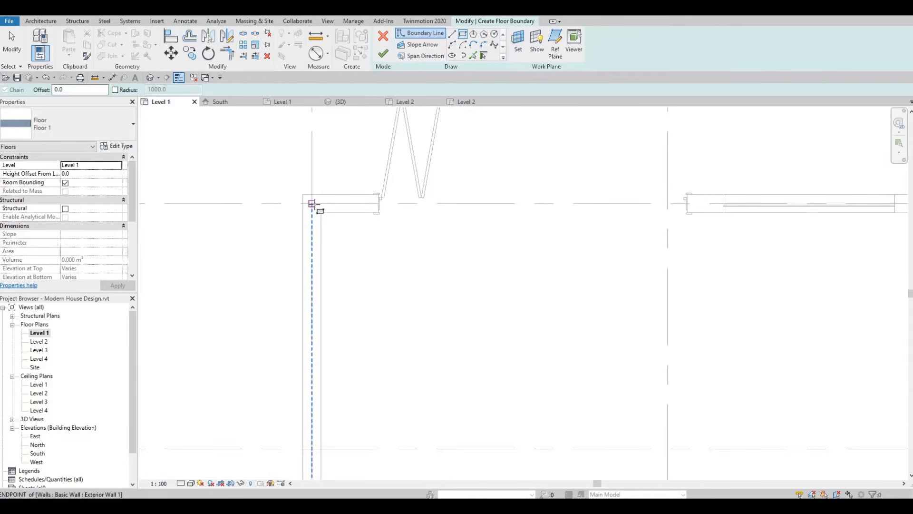
{"action": "left_click", "coordinate": [312, 204]}
{"action": "scroll", "coordinate": [386, 269], "scroll_direction": "down", "scroll_amount": 4}
{"action": "middle_click_drag", "start_coordinate": [495, 445], "coordinate": [436, 279]}
{"action": "scroll", "coordinate": [489, 333], "scroll_direction": "up", "scroll_amount": 6}
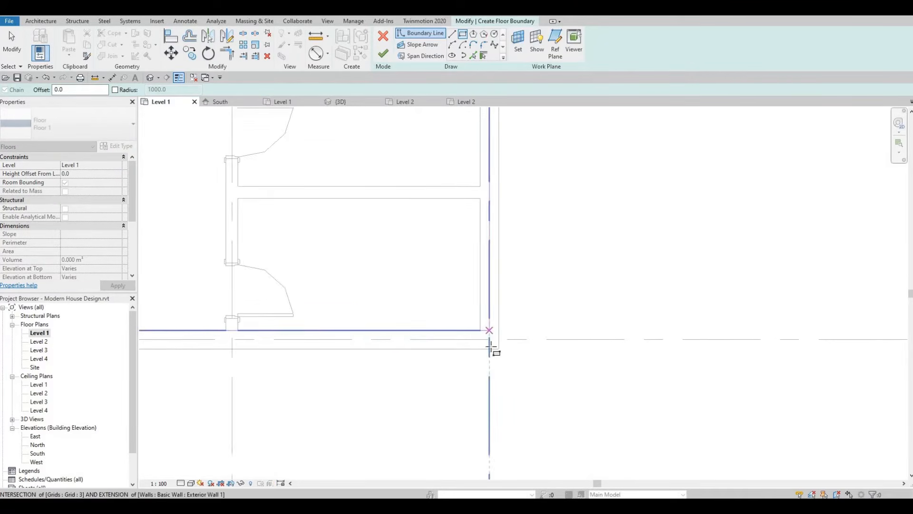
{"action": "left_click", "coordinate": [489, 343]}
{"action": "scroll", "coordinate": [450, 198], "scroll_direction": "down", "scroll_amount": 5}
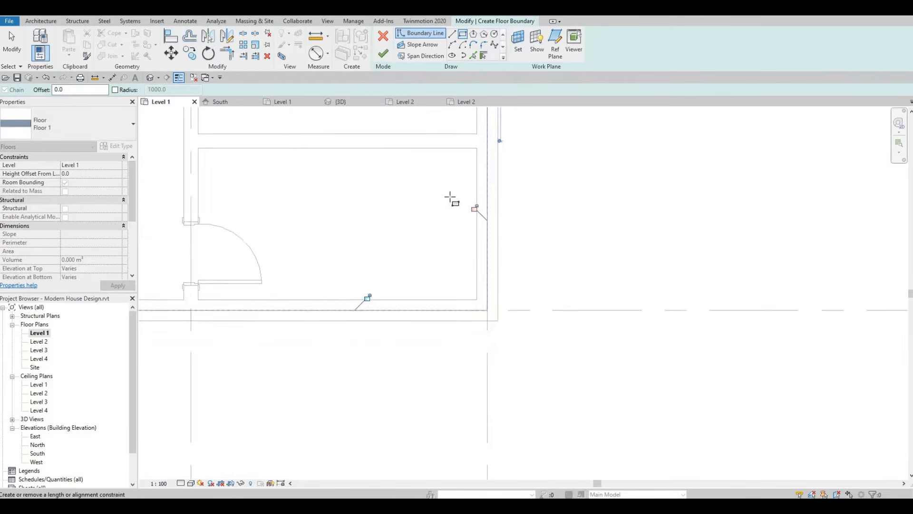
{"action": "scroll", "coordinate": [475, 270], "scroll_direction": "down", "scroll_amount": 3}
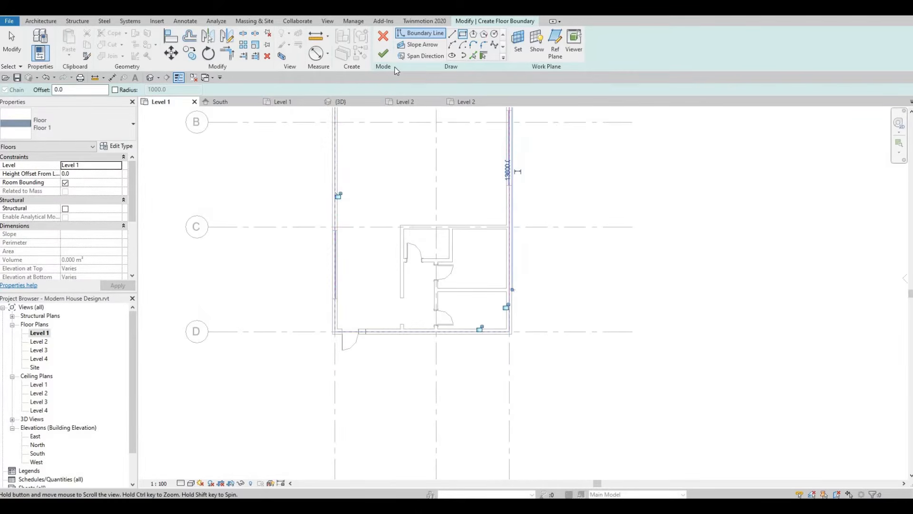
{"action": "left_click", "coordinate": [383, 52]}
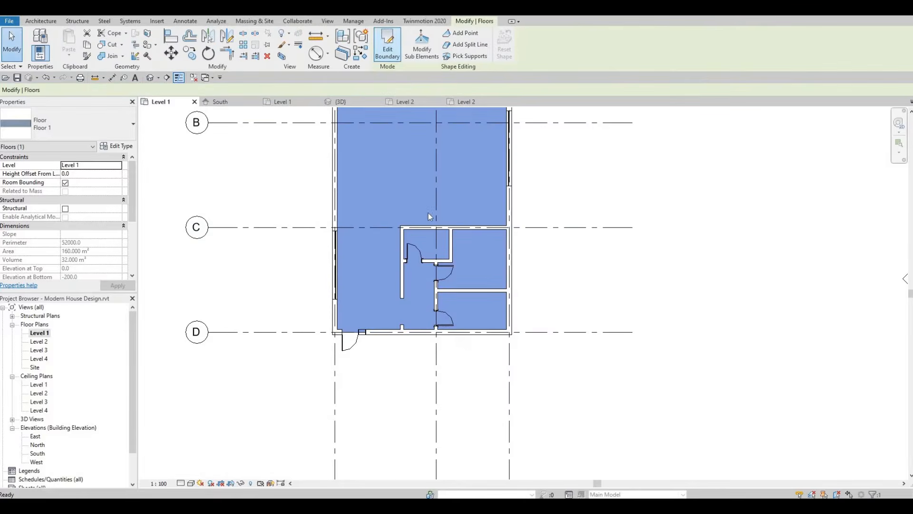
Step: In the Level 2 floor plan, duplicate the Floor 1 type as Floor 2
{"action": "double_click", "coordinate": [38, 342]}
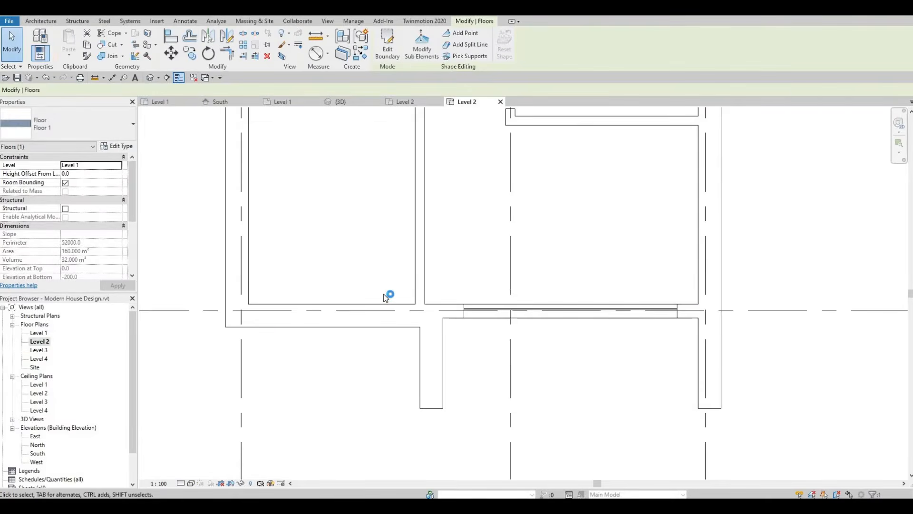
{"action": "scroll", "coordinate": [388, 288], "scroll_direction": "down", "scroll_amount": 3}
{"action": "middle_click_drag", "start_coordinate": [398, 284], "coordinate": [406, 376]}
{"action": "middle_click_drag", "start_coordinate": [403, 210], "coordinate": [398, 326]}
{"action": "scroll", "coordinate": [402, 312], "scroll_direction": "down", "scroll_amount": 1}
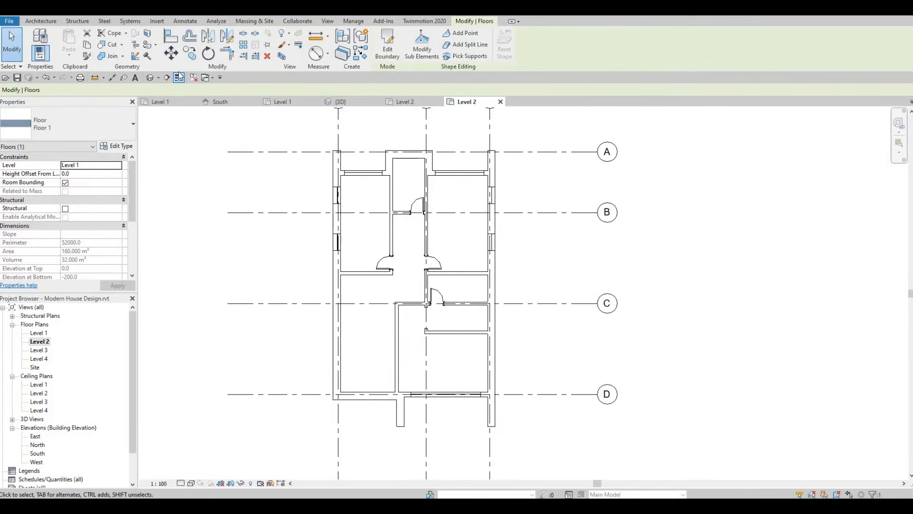
{"action": "left_click", "coordinate": [117, 146]}
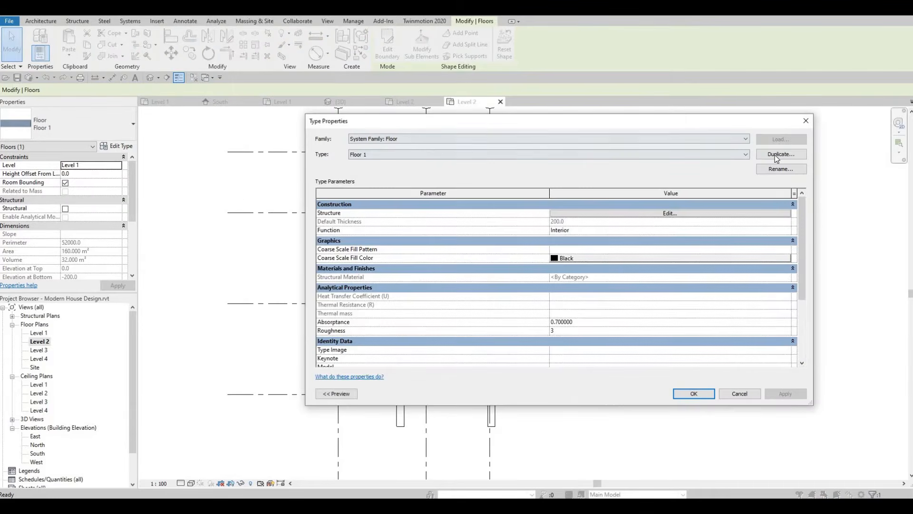
{"action": "left_click", "coordinate": [781, 154]}
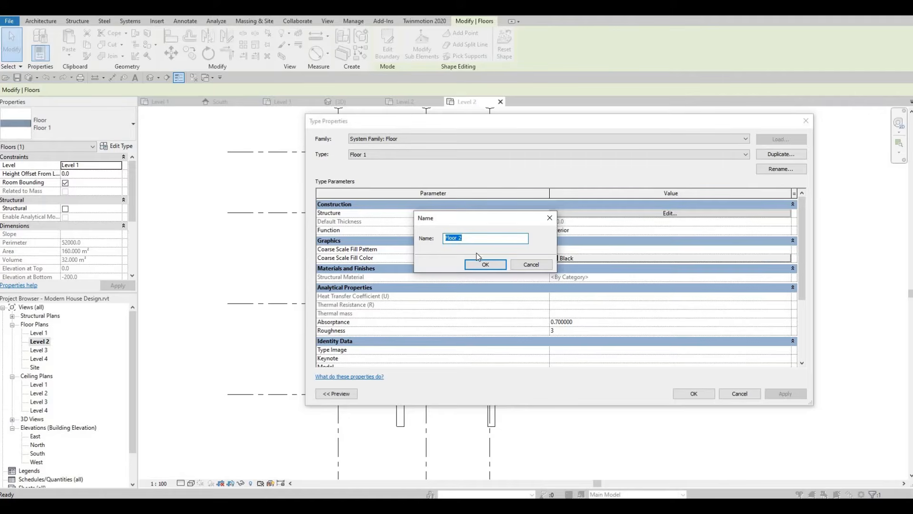
{"action": "left_click", "coordinate": [485, 265]}
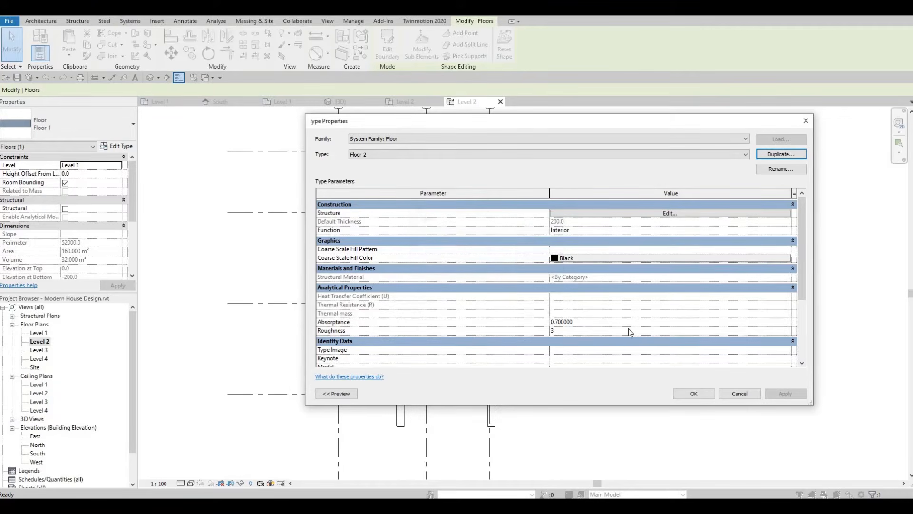
Step: Apply the Floor 2 type to the selected floor and clear the selection
{"action": "left_click", "coordinate": [687, 393]}
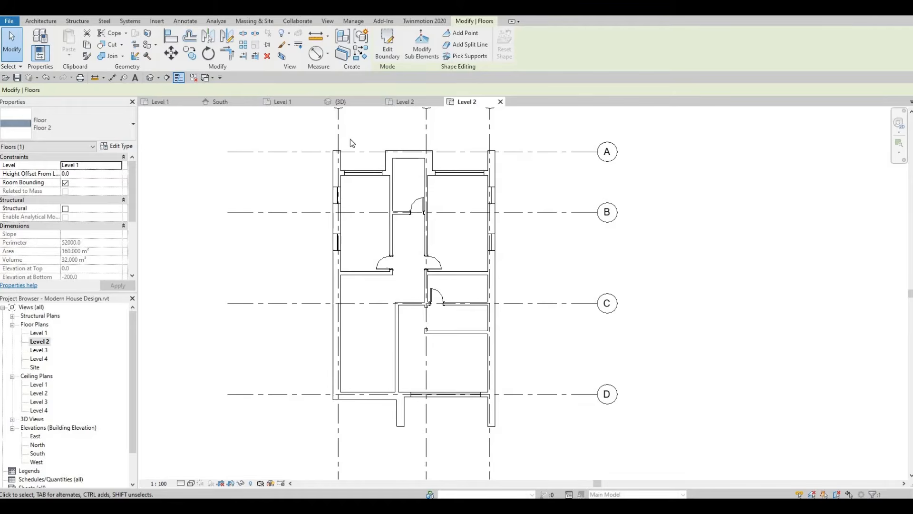
{"action": "scroll", "coordinate": [350, 140], "scroll_direction": "up", "scroll_amount": 2}
{"action": "scroll", "coordinate": [350, 141], "scroll_direction": "up", "scroll_amount": 2}
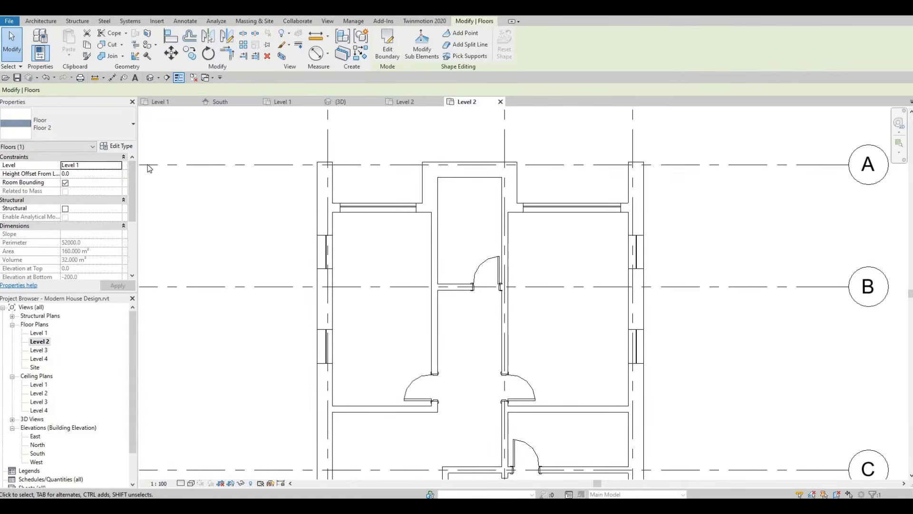
{"action": "middle_click_drag", "start_coordinate": [322, 193], "coordinate": [283, 205]}
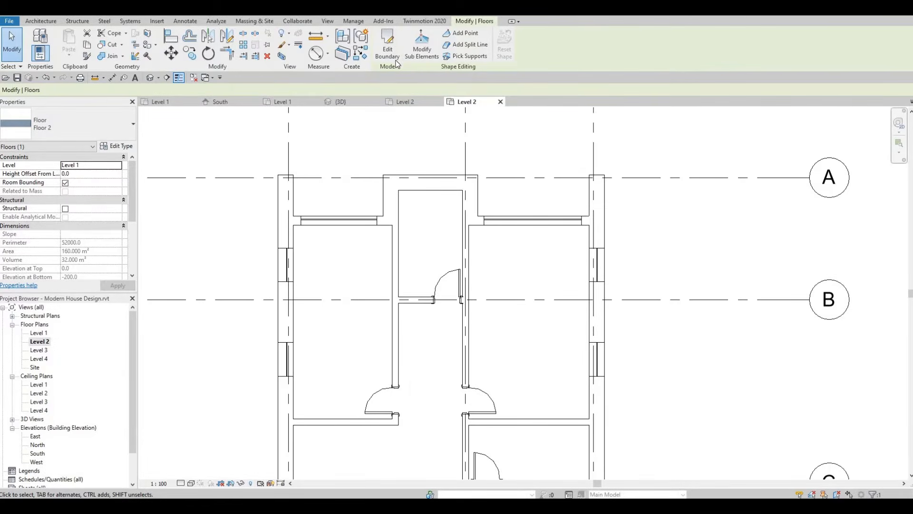
{"action": "scroll", "coordinate": [273, 226], "scroll_direction": "down", "scroll_amount": 2}
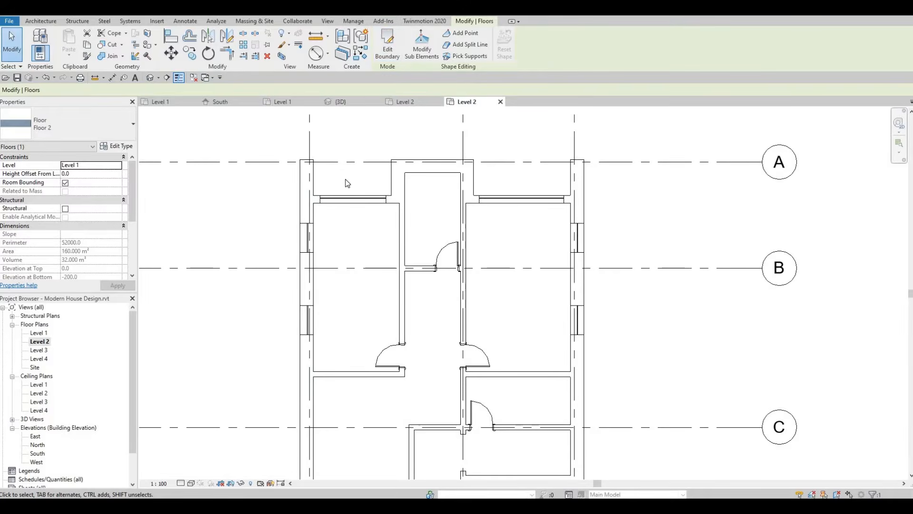
{"action": "middle_click_drag", "start_coordinate": [345, 179], "coordinate": [376, 182]}
{"action": "key", "text": "Escape"}
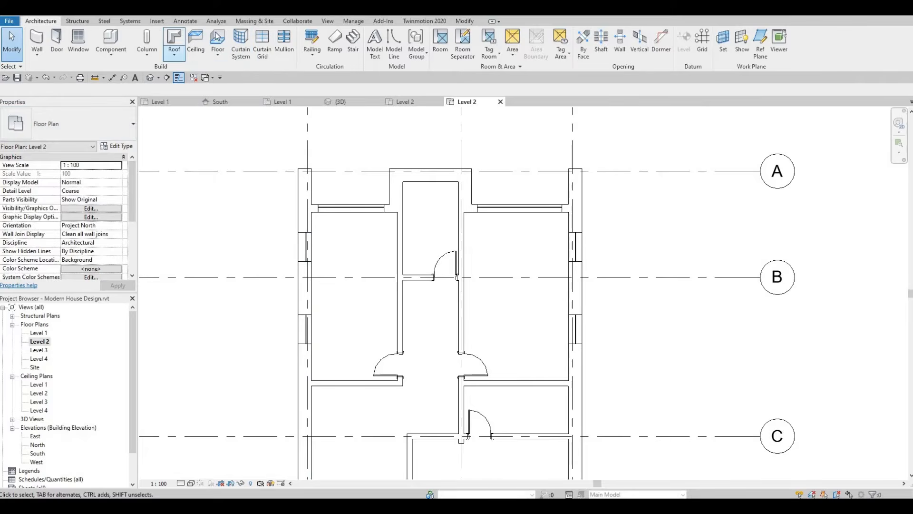
Step: Start a Level 2 floor with the Floor 2 type and draw a rectangular boundary between the side walls' inner faces, from their grid A ends to the wall ends beyond grid D
{"action": "left_click", "coordinate": [217, 38]}
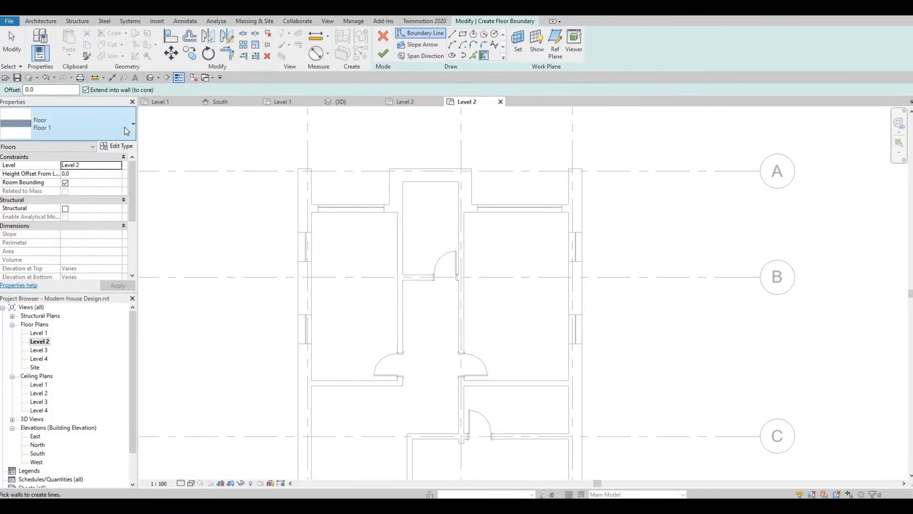
{"action": "left_click", "coordinate": [126, 131]}
{"action": "left_click", "coordinate": [63, 210]}
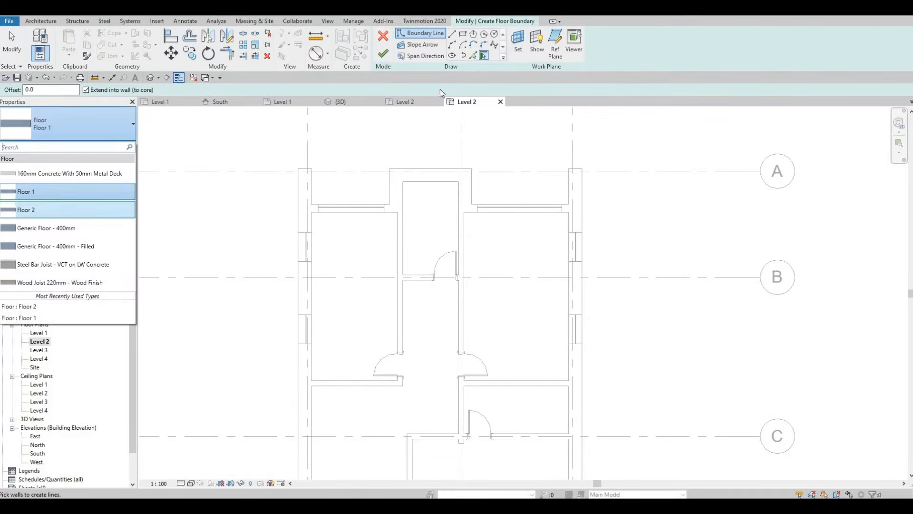
{"action": "left_click", "coordinate": [463, 34]}
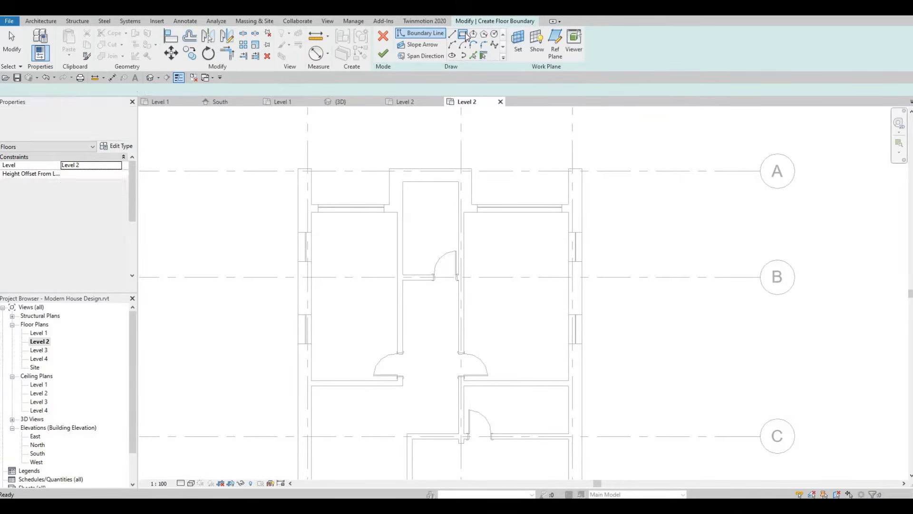
{"action": "scroll", "coordinate": [315, 163], "scroll_direction": "up", "scroll_amount": 2}
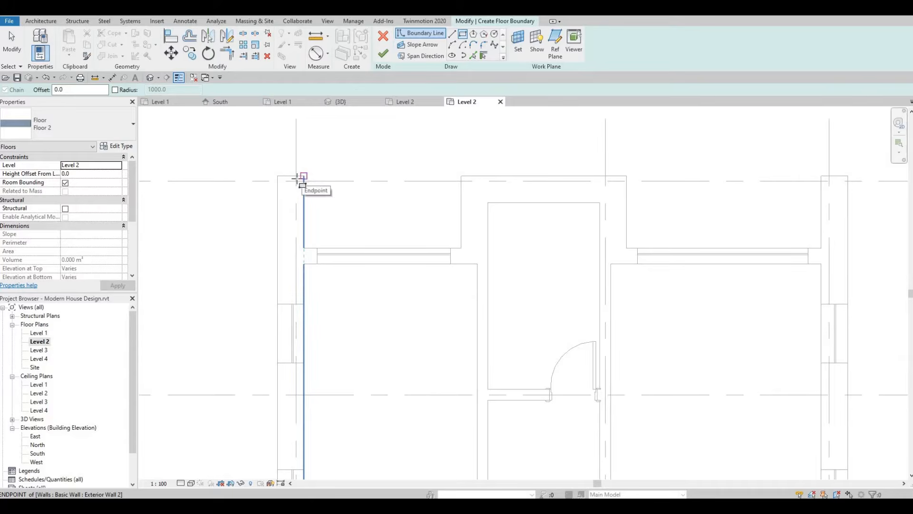
{"action": "left_click", "coordinate": [304, 176]}
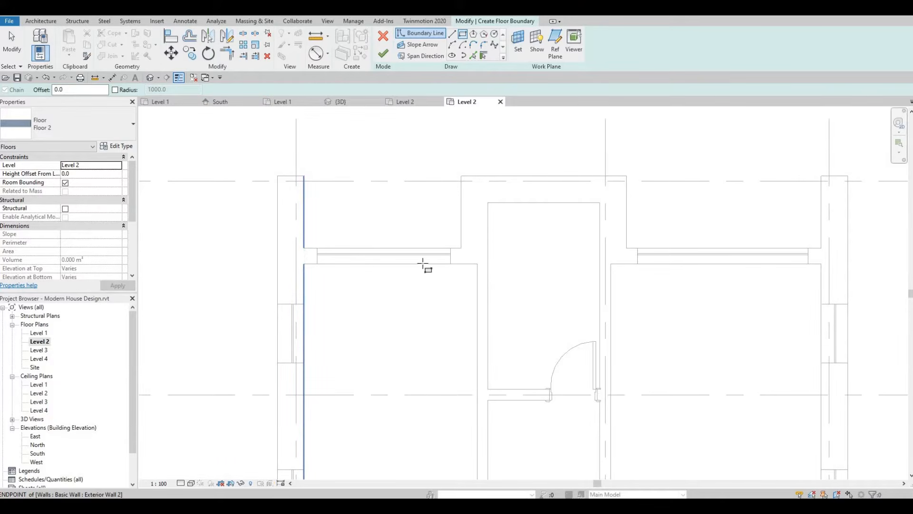
{"action": "scroll", "coordinate": [423, 263], "scroll_direction": "down", "scroll_amount": 1}
{"action": "middle_click_drag", "start_coordinate": [548, 310], "coordinate": [444, 93]}
{"action": "scroll", "coordinate": [450, 114], "scroll_direction": "down", "scroll_amount": 1}
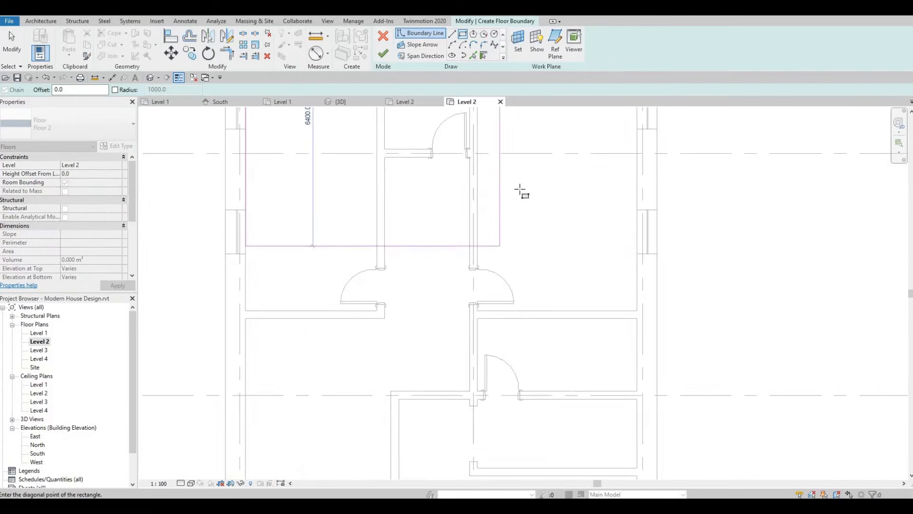
{"action": "middle_click_drag", "start_coordinate": [536, 317], "coordinate": [536, 212]}
{"action": "scroll", "coordinate": [536, 212], "scroll_direction": "down", "scroll_amount": 1}
{"action": "middle_click_drag", "start_coordinate": [544, 338], "coordinate": [527, 222]}
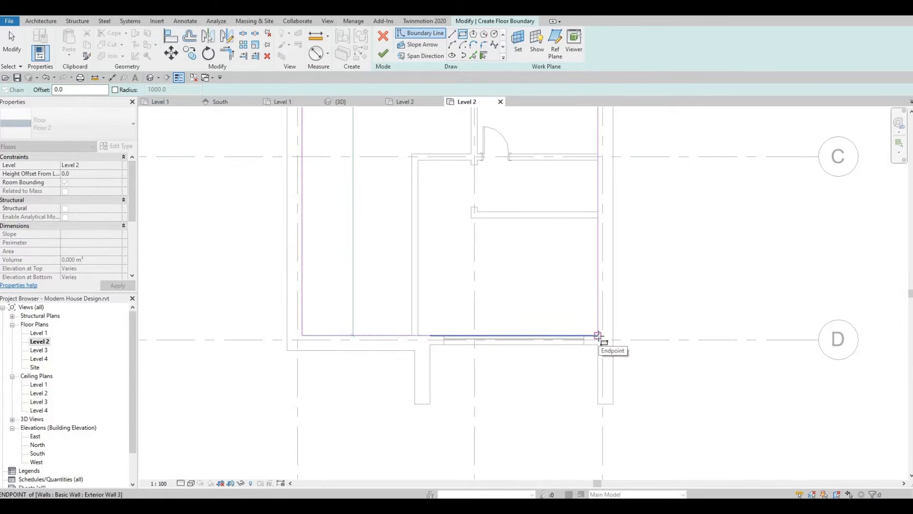
{"action": "left_click", "coordinate": [597, 404]}
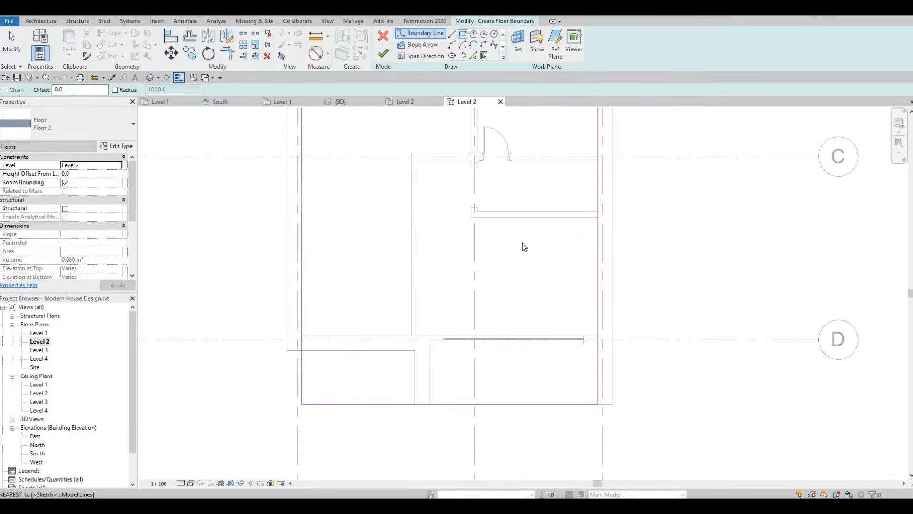
{"action": "key", "text": "Escape"}
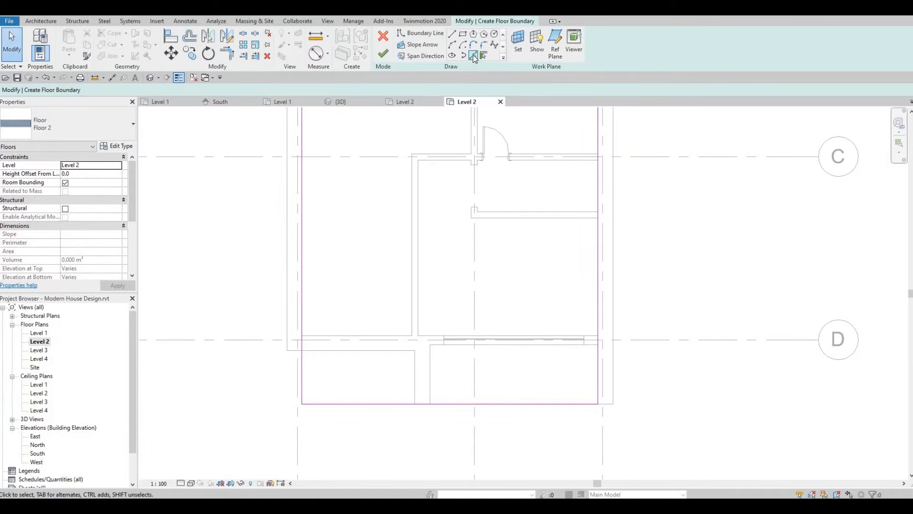
Step: Pick boundary lines along the inner face of the grid D exterior wall and the inner face of the short wall projecting beyond it
{"action": "left_click", "coordinate": [474, 57]}
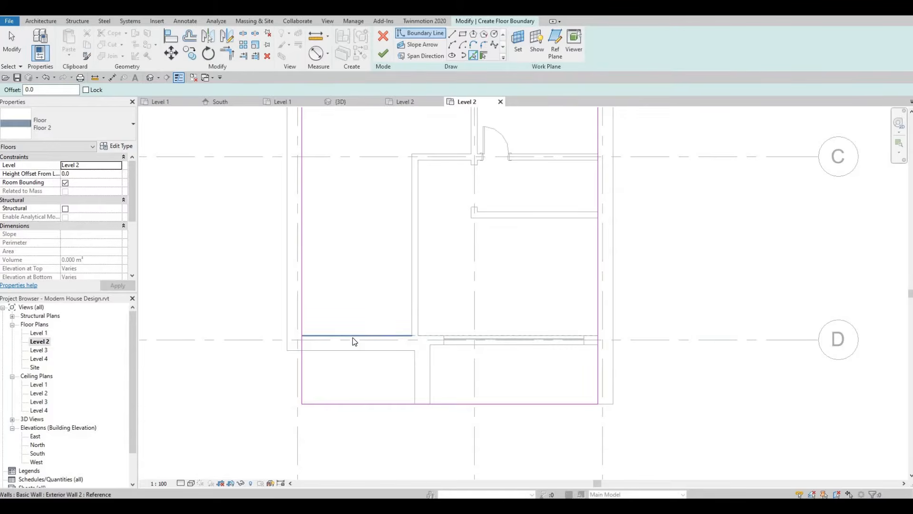
{"action": "left_click", "coordinate": [352, 337]}
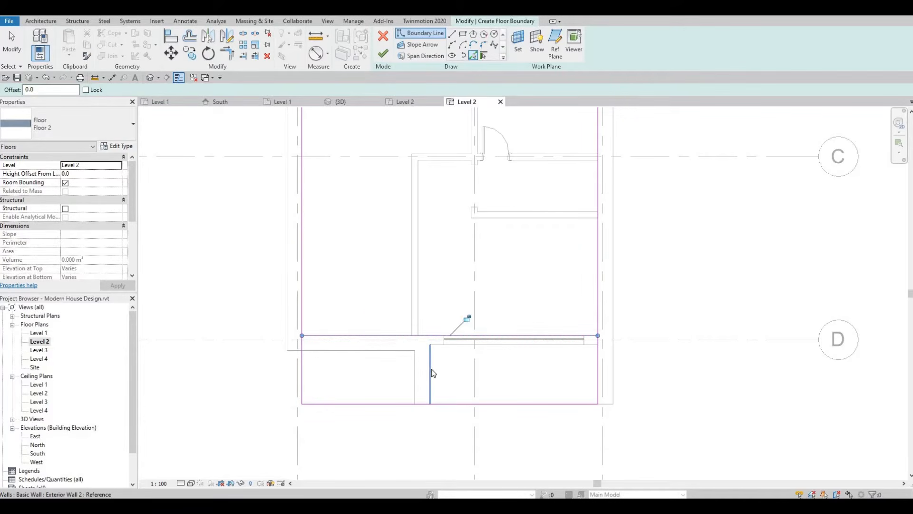
{"action": "left_click", "coordinate": [431, 368]}
{"action": "key", "text": "Escape"}
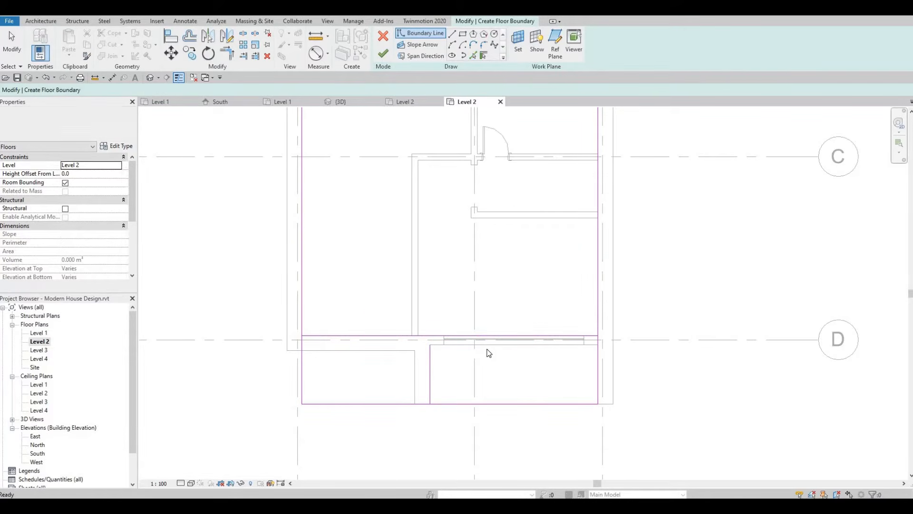
{"action": "key", "text": "Escape"}
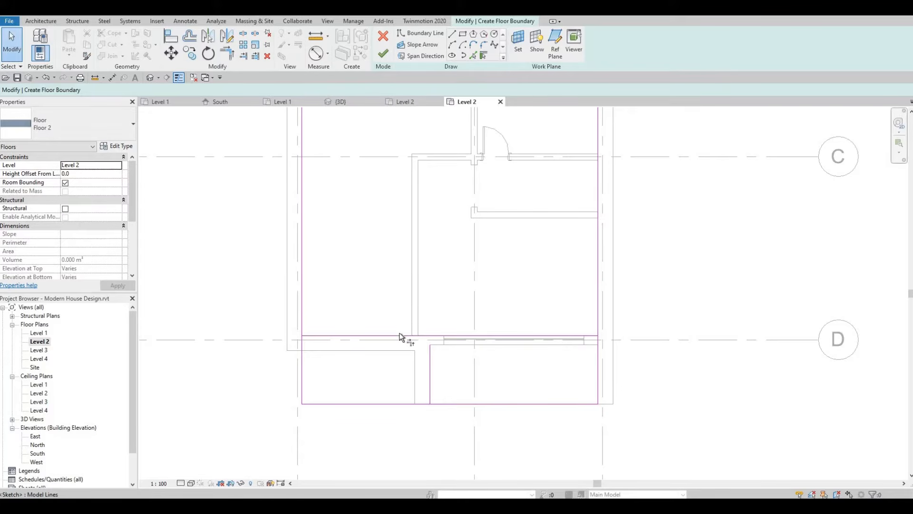
Step: Trim the boundary lines into corners so the floor outline follows the recessed wall at grid D and the projecting short wall
{"action": "key", "text": "t"}
{"action": "key", "text": "r"}
{"action": "left_click", "coordinate": [429, 366]}
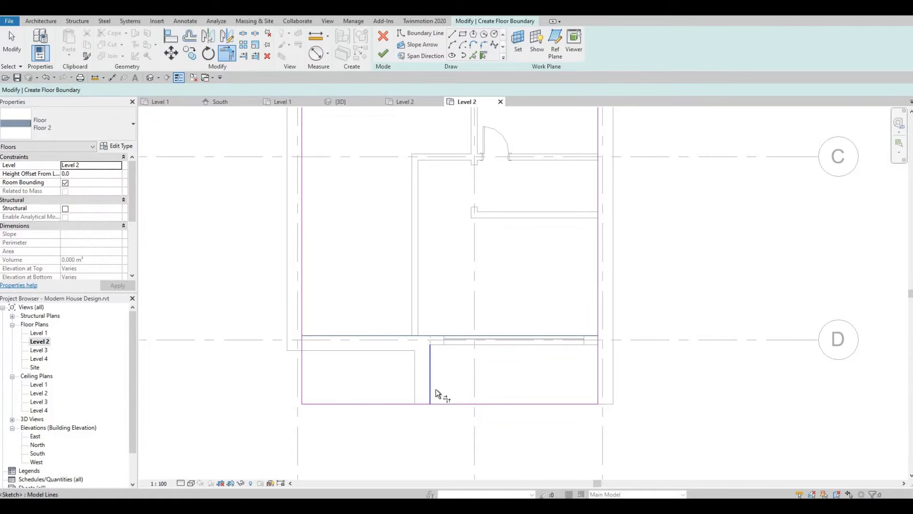
{"action": "left_click", "coordinate": [449, 404]}
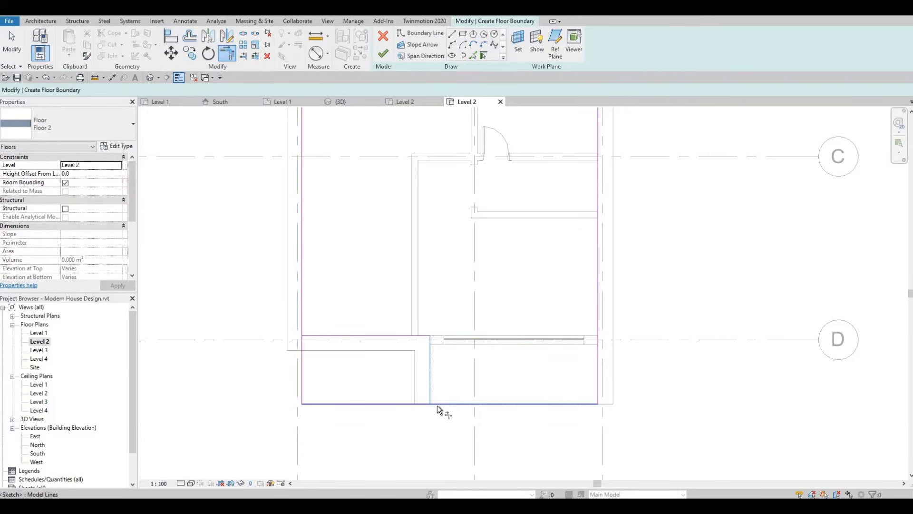
{"action": "left_click", "coordinate": [323, 336]}
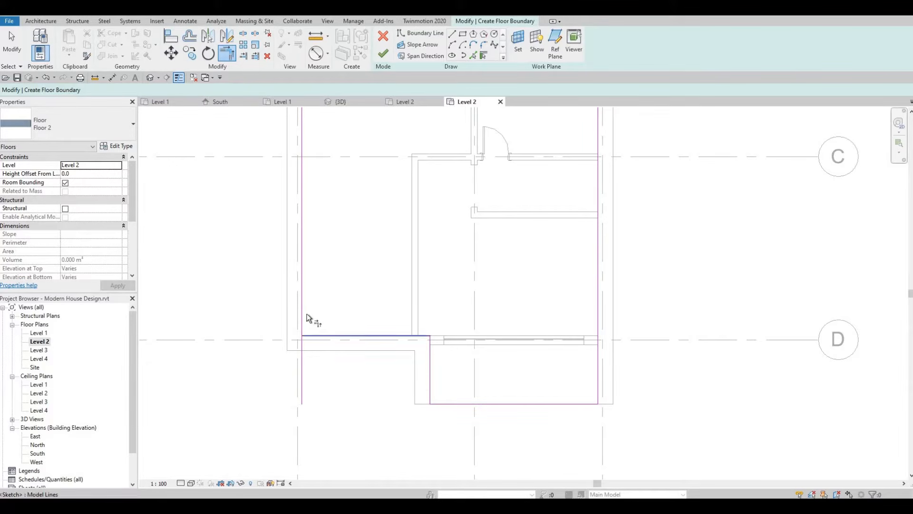
{"action": "left_click", "coordinate": [302, 313]}
Step: Draw a 3600 mm boundary line along grid C from the grid 1 side boundary, continuing along the interior wall's face to the boundary at grid D
{"action": "scroll", "coordinate": [411, 370], "scroll_direction": "down", "scroll_amount": 1}
{"action": "middle_click_drag", "start_coordinate": [449, 335], "coordinate": [415, 368]}
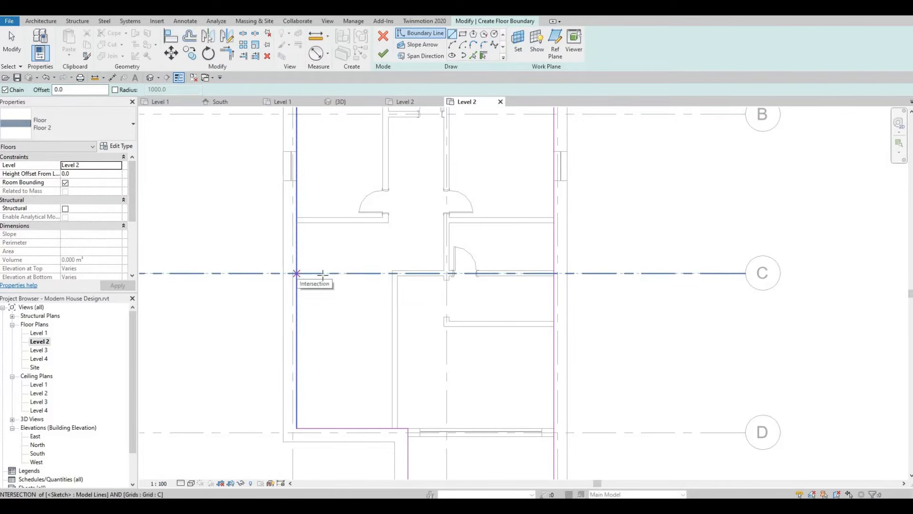
{"action": "left_click", "coordinate": [297, 272]}
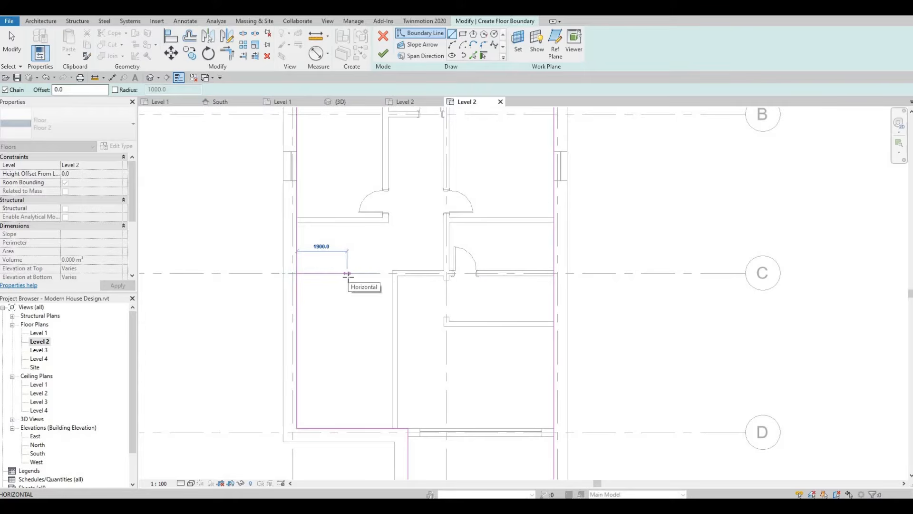
{"action": "left_click", "coordinate": [390, 272]}
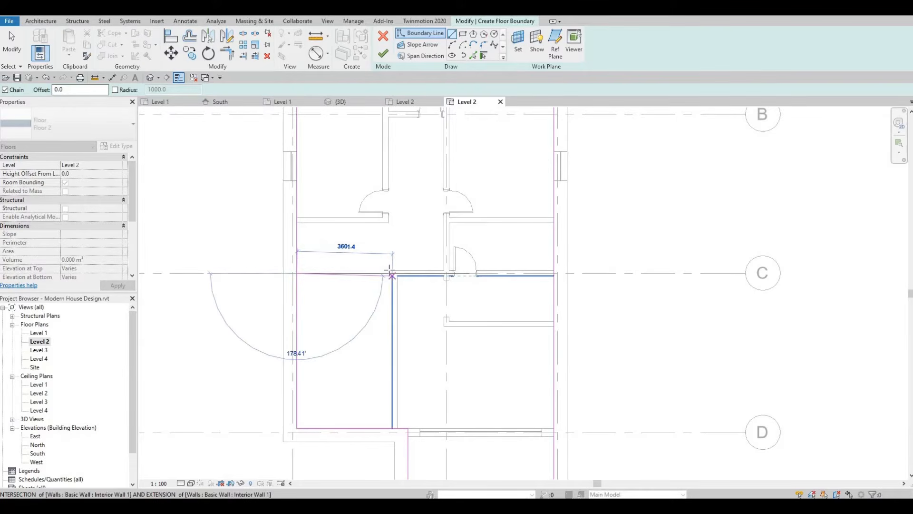
{"action": "scroll", "coordinate": [390, 265], "scroll_direction": "up", "scroll_amount": 2}
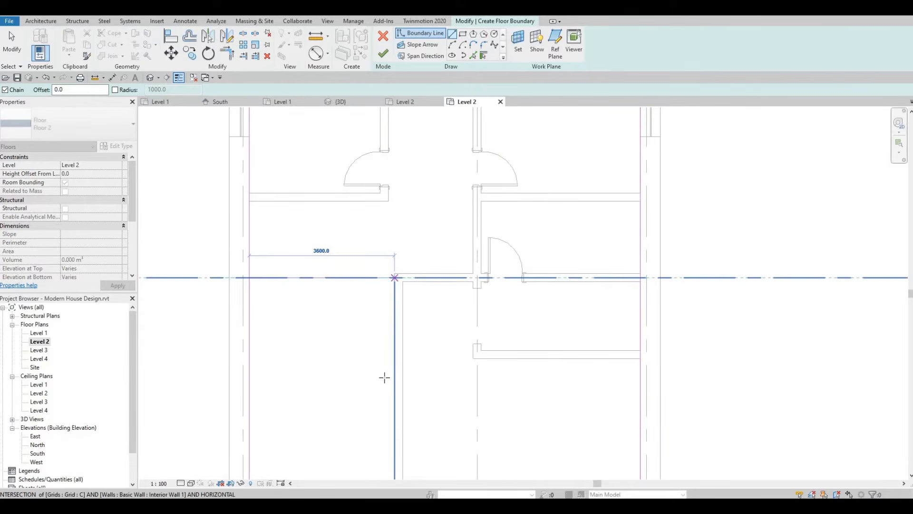
{"action": "left_click", "coordinate": [395, 277]}
{"action": "middle_click_drag", "start_coordinate": [398, 437], "coordinate": [400, 325]}
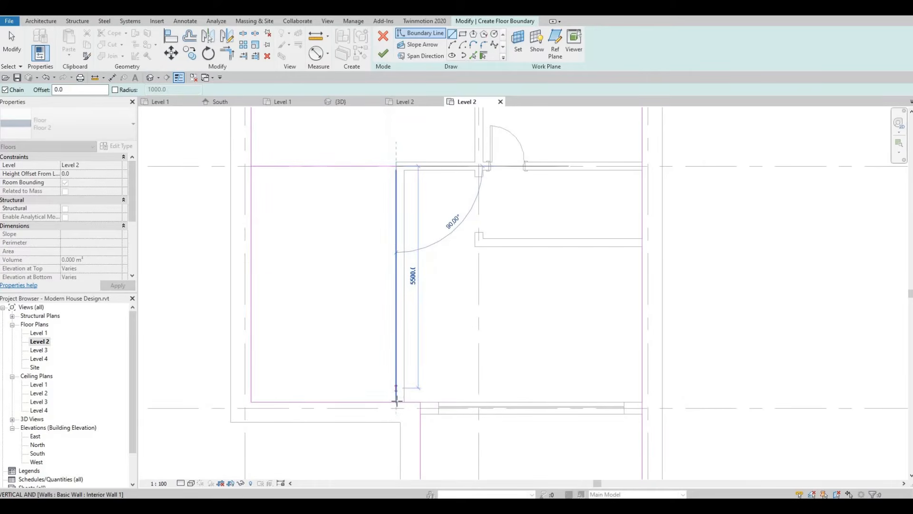
{"action": "left_click", "coordinate": [397, 401]}
{"action": "key", "text": "Escape"}
{"action": "key", "text": "Escape"}
Step: Align the boundary line on grid C with the interior wall's face on the grid B side
{"action": "middle_click_drag", "start_coordinate": [391, 245], "coordinate": [399, 309]}
{"action": "scroll", "coordinate": [384, 251], "scroll_direction": "up", "scroll_amount": 1}
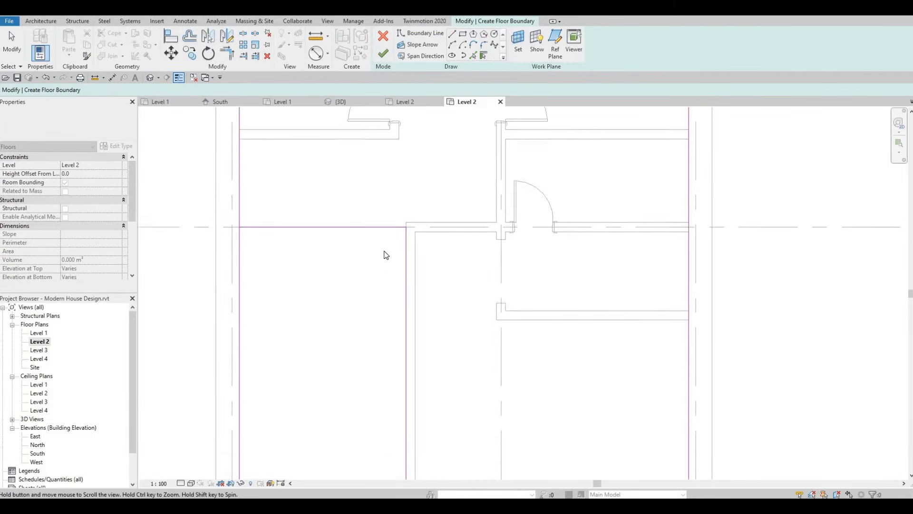
{"action": "scroll", "coordinate": [386, 255], "scroll_direction": "up", "scroll_amount": 1}
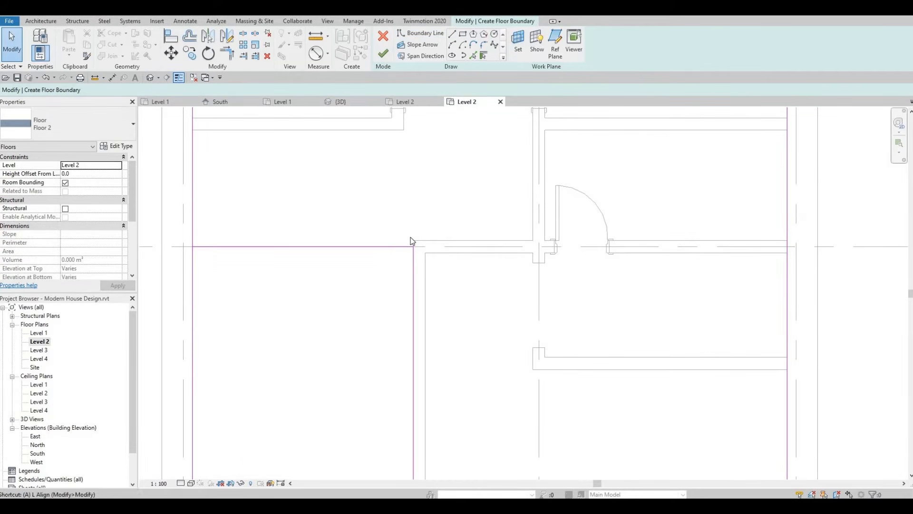
{"action": "key", "text": "a"}
{"action": "key", "text": "l"}
{"action": "left_click", "coordinate": [431, 238]}
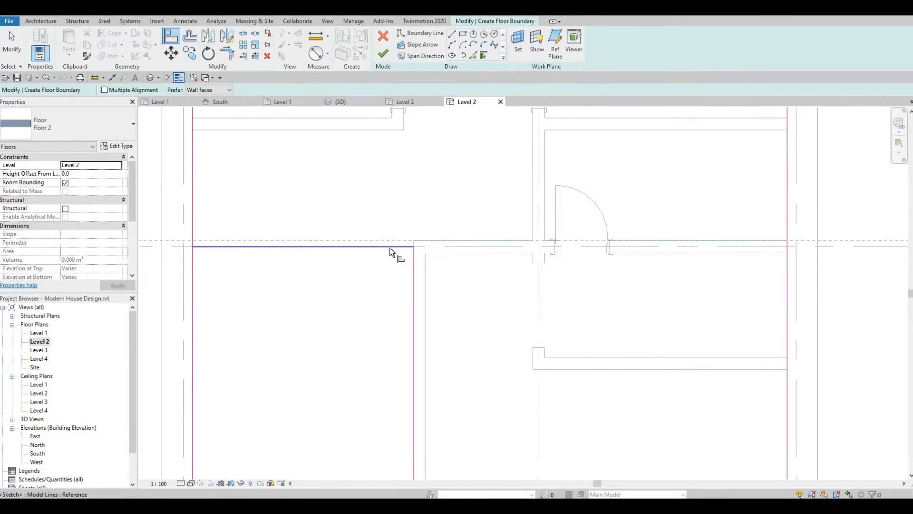
{"action": "left_click", "coordinate": [390, 246]}
{"action": "middle_click_drag", "start_coordinate": [303, 218], "coordinate": [336, 179]}
{"action": "scroll", "coordinate": [293, 233], "scroll_direction": "down", "scroll_amount": 1}
{"action": "key", "text": "Escape"}
{"action": "key", "text": "Escape"}
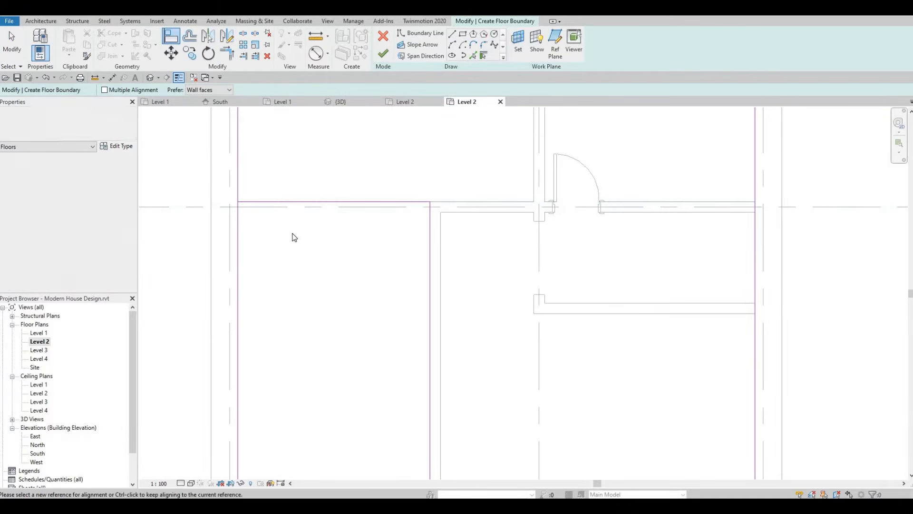
Step: Trim the boundary corners at grids C and D to exclude the open area beside the interior wall from the floor outline
{"action": "key", "text": "t"}
{"action": "key", "text": "r"}
{"action": "left_click", "coordinate": [261, 201]}
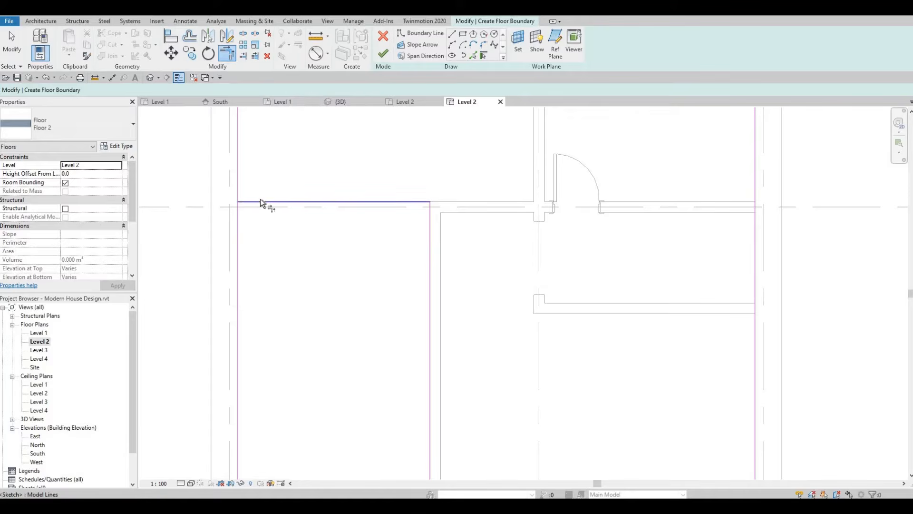
{"action": "left_click", "coordinate": [240, 171]}
{"action": "middle_click_drag", "start_coordinate": [396, 254], "coordinate": [396, 212]}
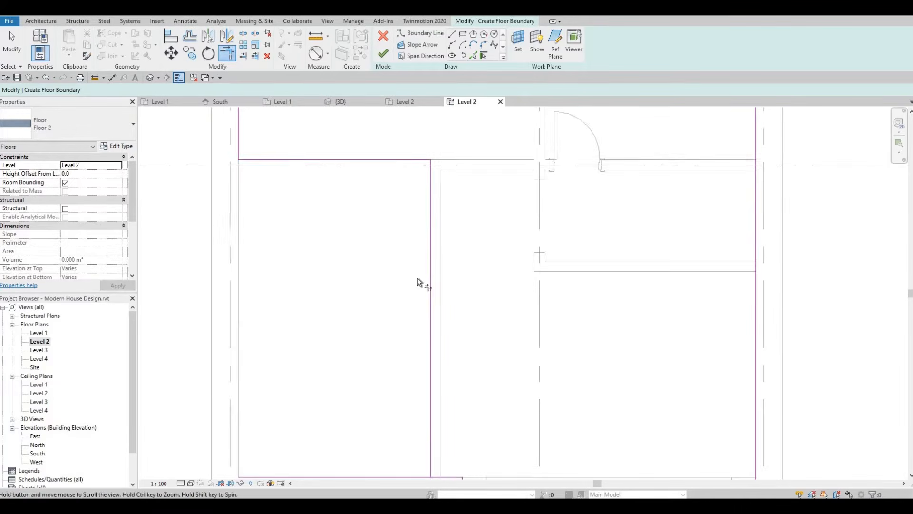
{"action": "middle_click_drag", "start_coordinate": [418, 278], "coordinate": [414, 220]}
{"action": "scroll", "coordinate": [414, 220], "scroll_direction": "down", "scroll_amount": 1}
{"action": "scroll", "coordinate": [434, 327], "scroll_direction": "up", "scroll_amount": 1}
{"action": "middle_click_drag", "start_coordinate": [419, 364], "coordinate": [423, 349]}
{"action": "scroll", "coordinate": [422, 349], "scroll_direction": "down", "scroll_amount": 1}
{"action": "left_click", "coordinate": [422, 349]}
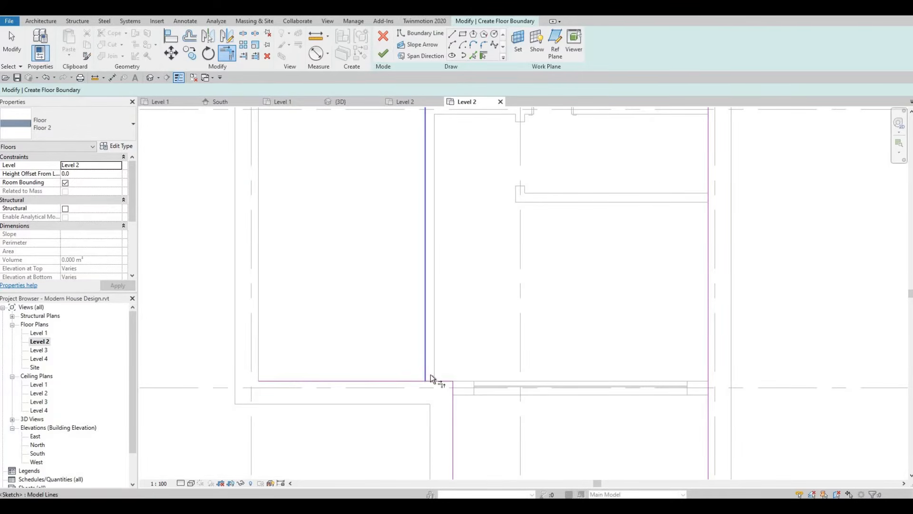
{"action": "left_click", "coordinate": [432, 380]}
{"action": "scroll", "coordinate": [452, 328], "scroll_direction": "down", "scroll_amount": 2}
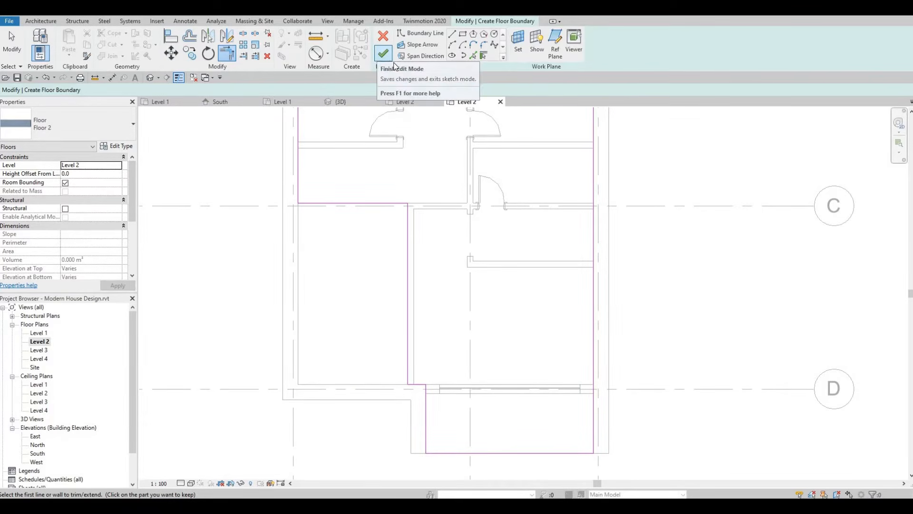
Step: Finish the Level 2 floor boundary sketch without attaching the walls below to the floor
{"action": "left_click", "coordinate": [383, 53]}
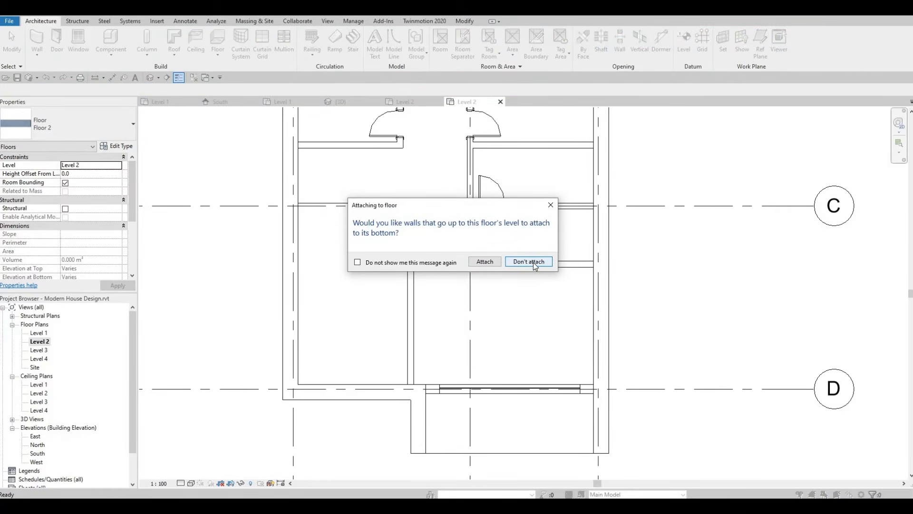
{"action": "middle_click_drag", "start_coordinate": [493, 335], "coordinate": [456, 340]}
{"action": "left_click", "coordinate": [444, 342]}
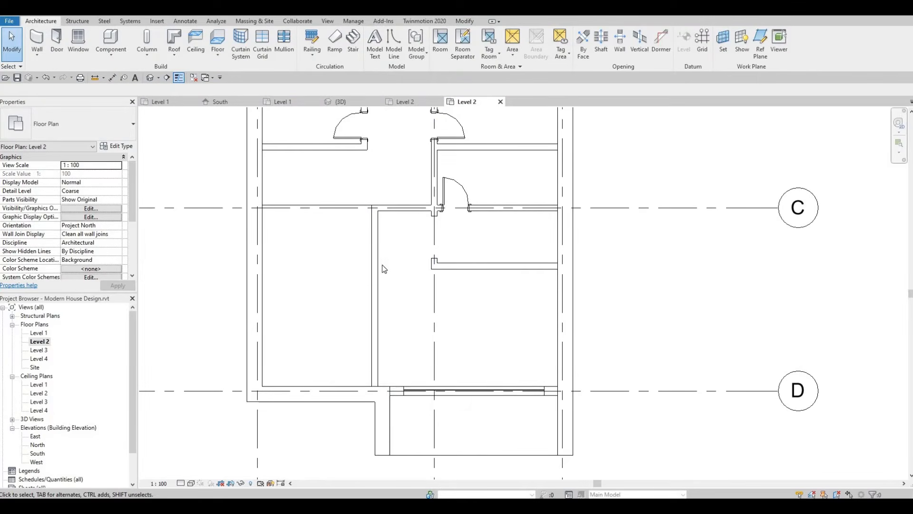
{"action": "middle_click_drag", "start_coordinate": [399, 270], "coordinate": [417, 222]}
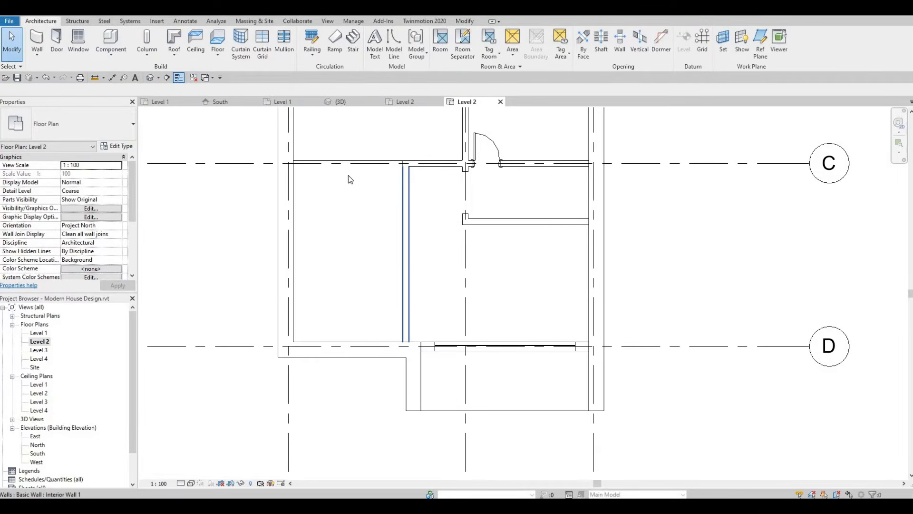
{"action": "scroll", "coordinate": [318, 332], "scroll_direction": "down", "scroll_amount": 2}
{"action": "scroll", "coordinate": [318, 333], "scroll_direction": "down", "scroll_amount": 2}
{"action": "scroll", "coordinate": [334, 337], "scroll_direction": "up", "scroll_amount": 2}
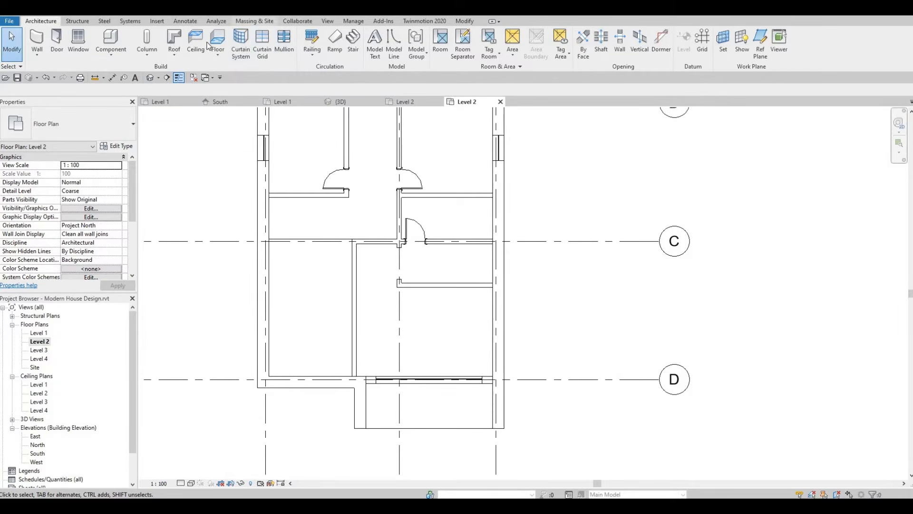
Step: Examine the Level 2 floor slab in the 3D view, including its projection at the front of the house
{"action": "left_click", "coordinate": [153, 78]}
{"action": "scroll", "coordinate": [541, 300], "scroll_direction": "up", "scroll_amount": 2}
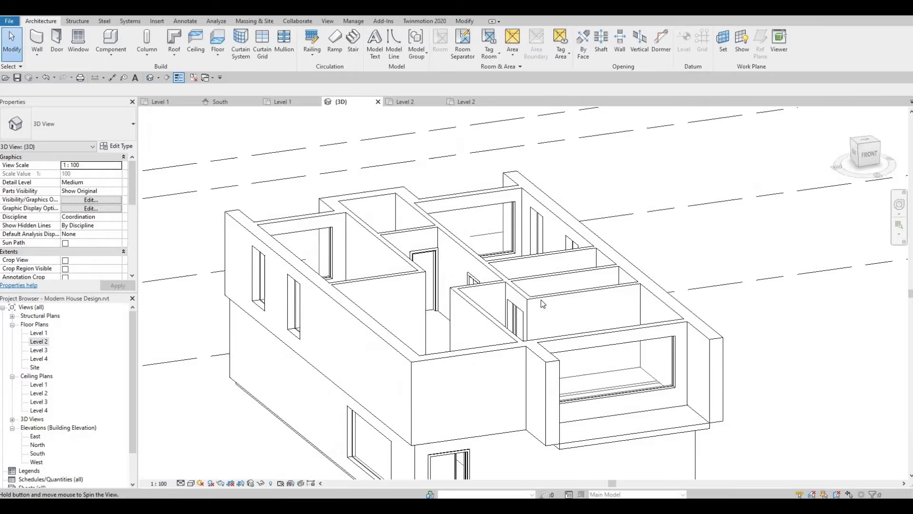
{"action": "middle_click_drag", "start_coordinate": [540, 300], "coordinate": [475, 284], "text": "shift"}
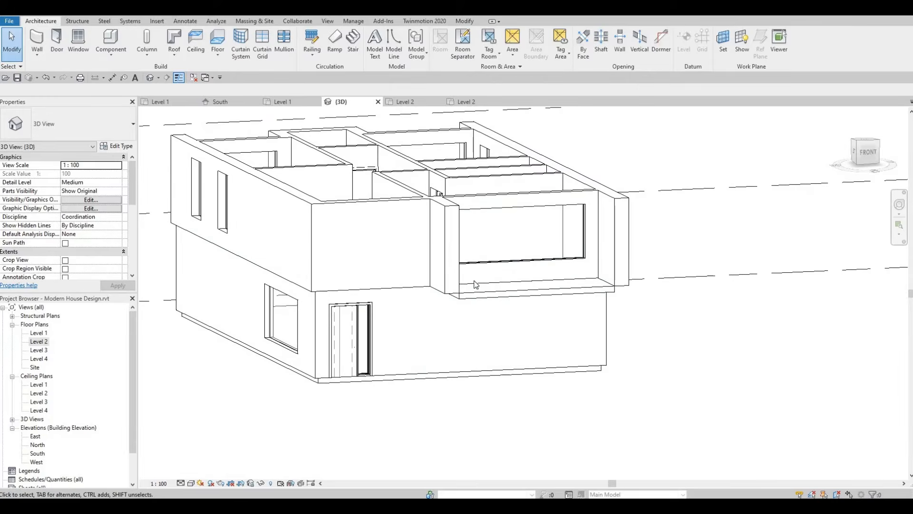
{"action": "left_click", "coordinate": [555, 237]}
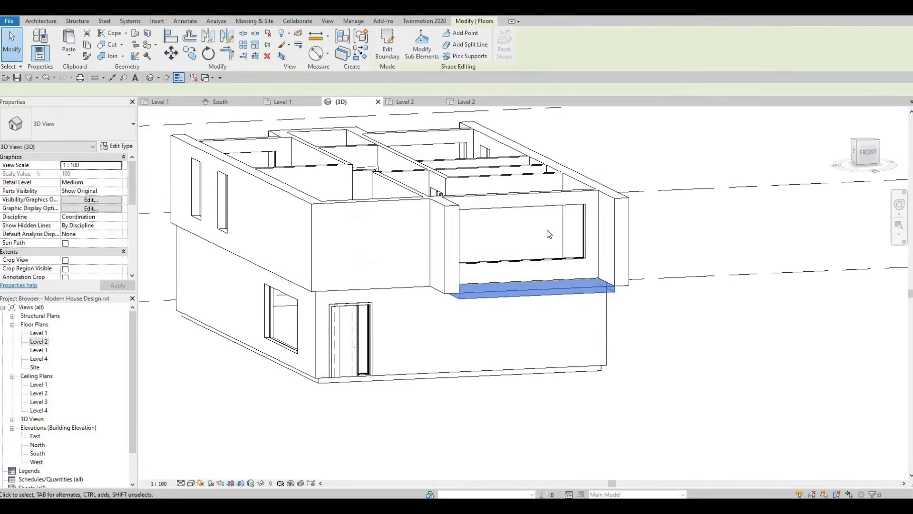
{"action": "middle_click_drag", "start_coordinate": [512, 212], "coordinate": [371, 256], "text": "shift"}
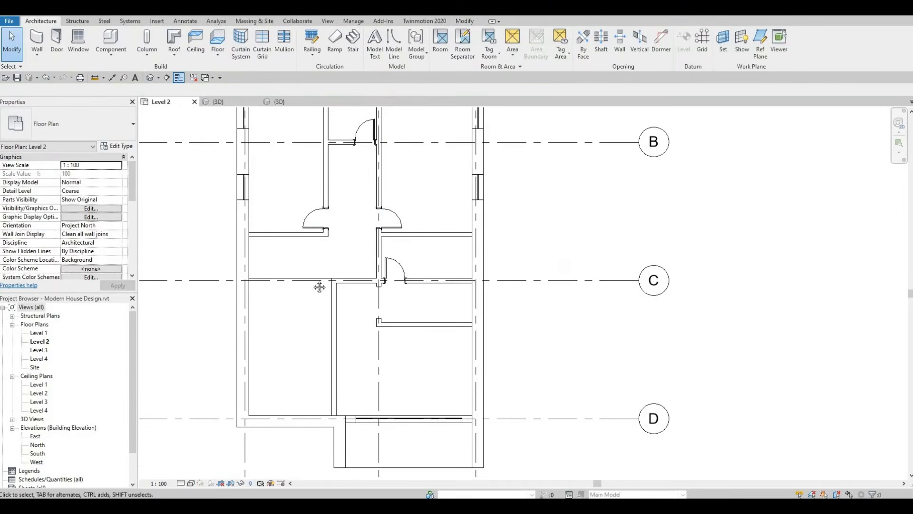
Step: Start a roof by footprint in the Level 2 plan and duplicate the Generic Roof - 300mm type as Roof 1
{"action": "middle_click_drag", "start_coordinate": [320, 285], "coordinate": [371, 284]}
{"action": "scroll", "coordinate": [371, 285], "scroll_direction": "down", "scroll_amount": 3}
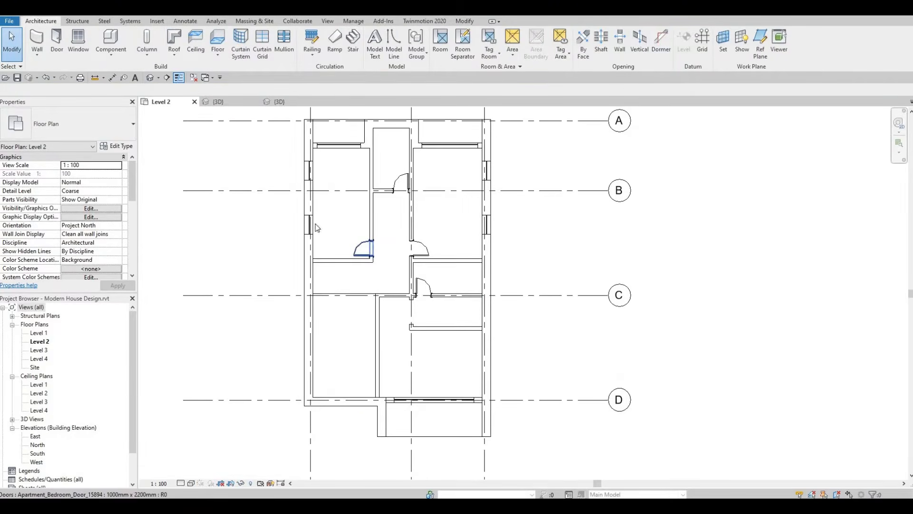
{"action": "left_click", "coordinate": [173, 42]}
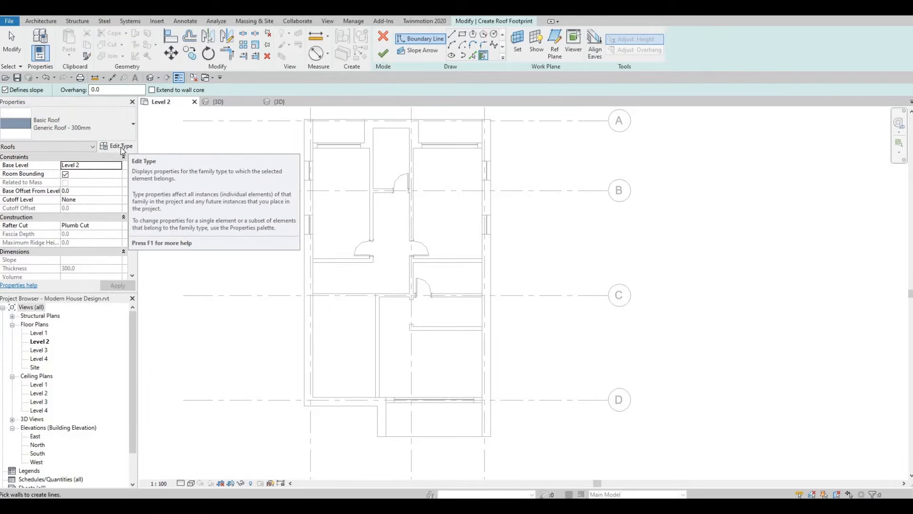
{"action": "left_click", "coordinate": [119, 146]}
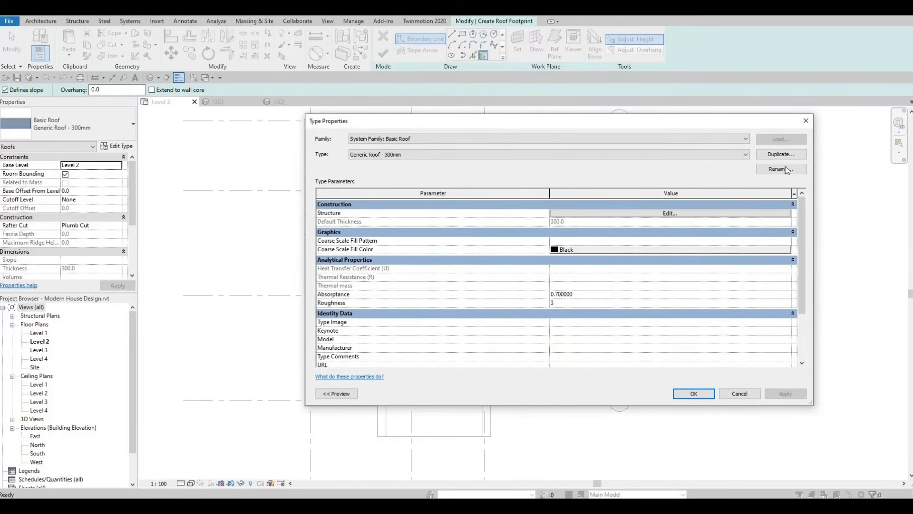
{"action": "left_click", "coordinate": [788, 156]}
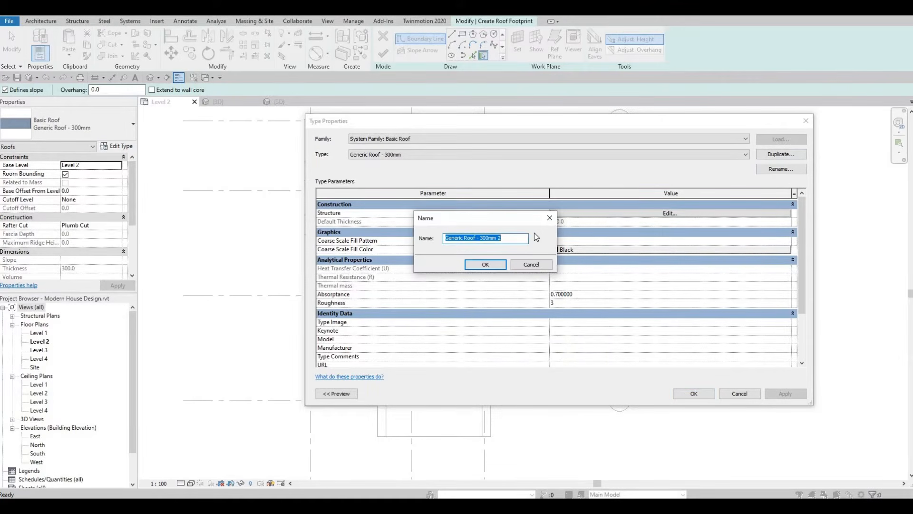
{"action": "type", "text": "Roof 1"}
{"action": "left_click", "coordinate": [493, 266]}
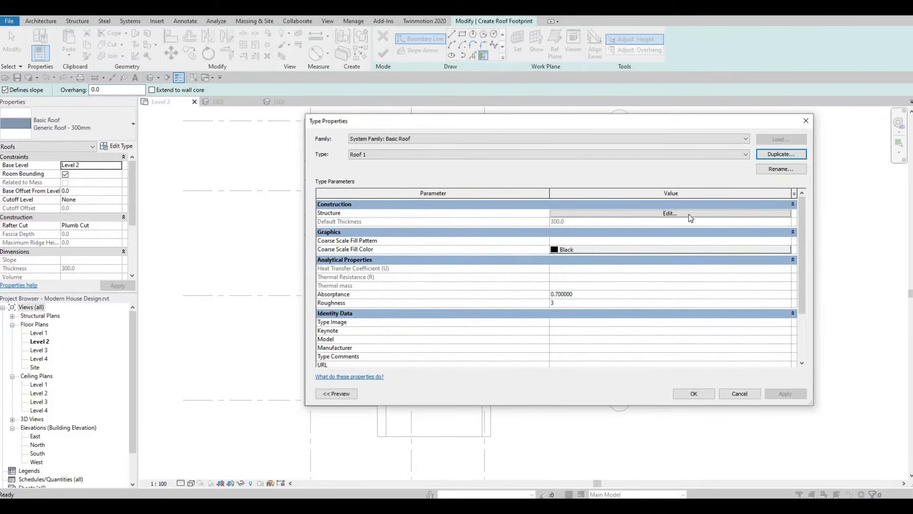
Step: Set the thickness of Roof 1's structure layer to 500 mm and accept the type properties
{"action": "left_click", "coordinate": [689, 214]}
{"action": "left_click", "coordinate": [595, 213]}
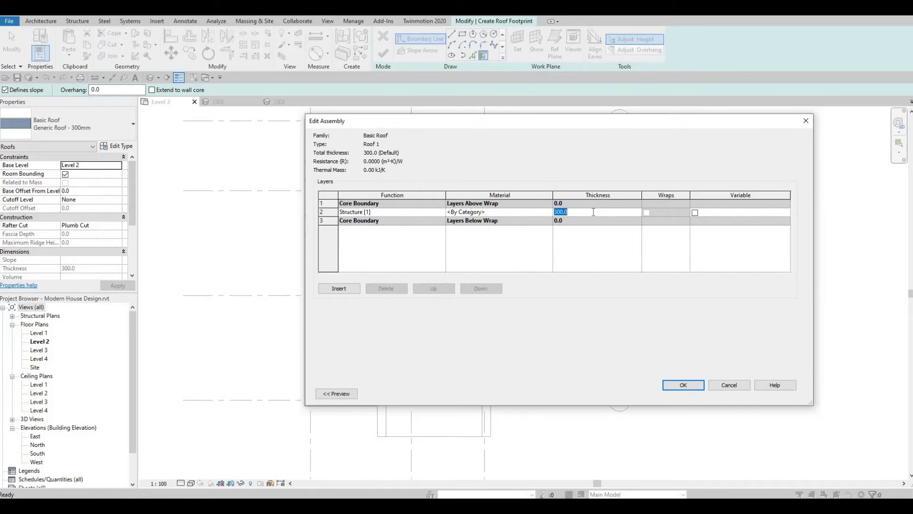
{"action": "left_click", "coordinate": [683, 384]}
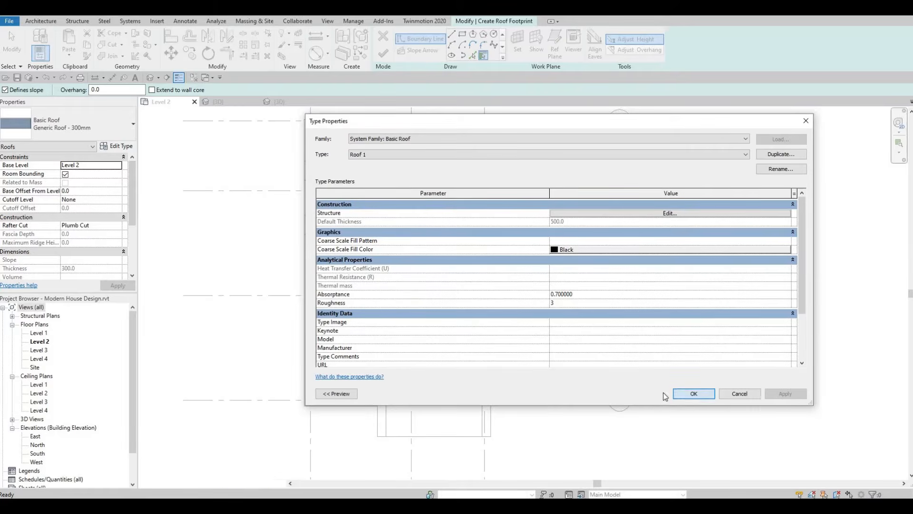
{"action": "left_click", "coordinate": [693, 393]}
Step: Create the roof from a rectangular boundary without defined slope, from the outer wall corner at grids 1 and A to the wall end beyond grids 3 and D
{"action": "middle_click_drag", "start_coordinate": [511, 341], "coordinate": [512, 391]}
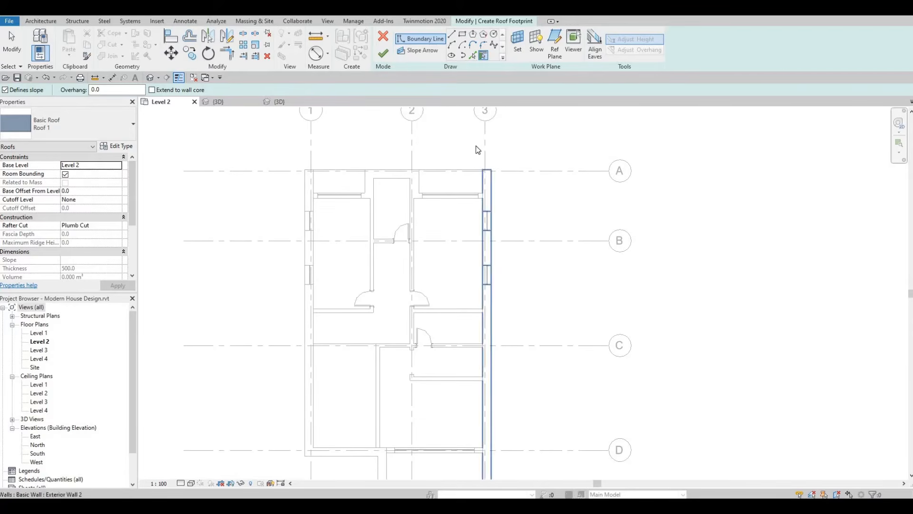
{"action": "left_click", "coordinate": [462, 35]}
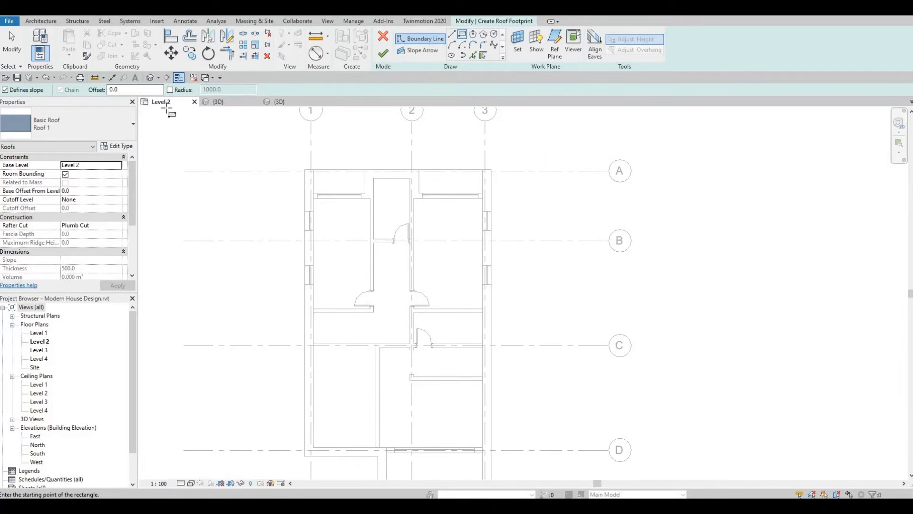
{"action": "left_click", "coordinate": [5, 90]}
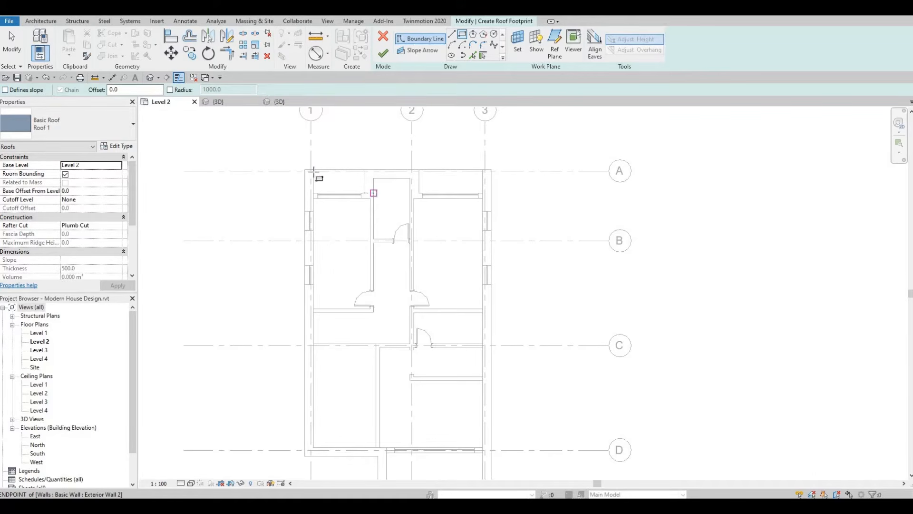
{"action": "left_click", "coordinate": [304, 169]}
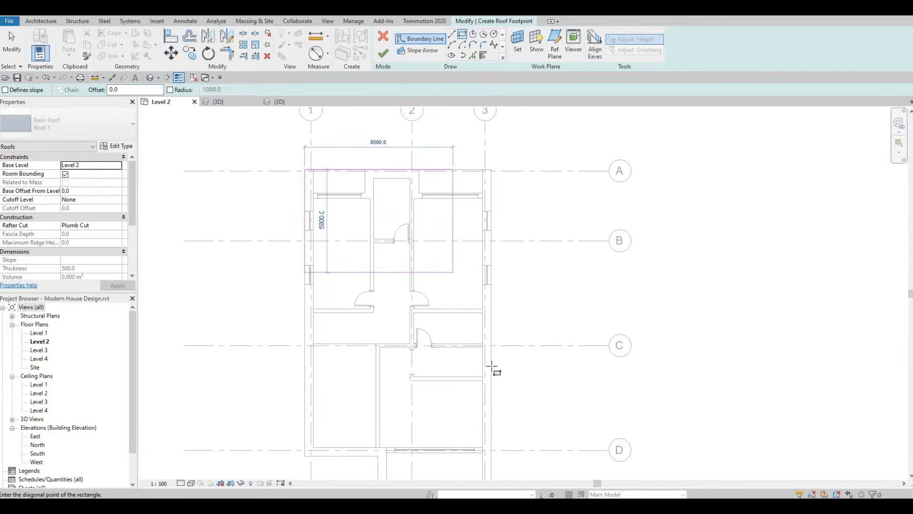
{"action": "middle_click_drag", "start_coordinate": [493, 382], "coordinate": [485, 249]}
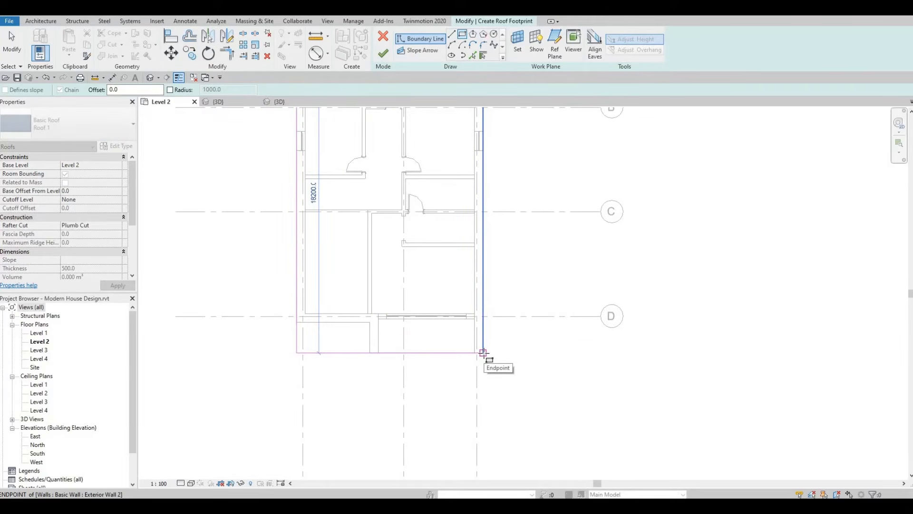
{"action": "left_click", "coordinate": [483, 352]}
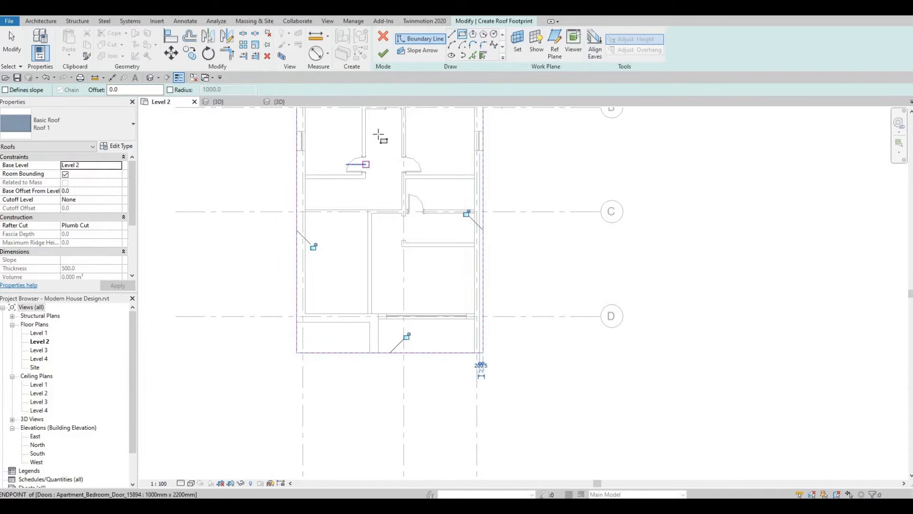
{"action": "left_click", "coordinate": [383, 56]}
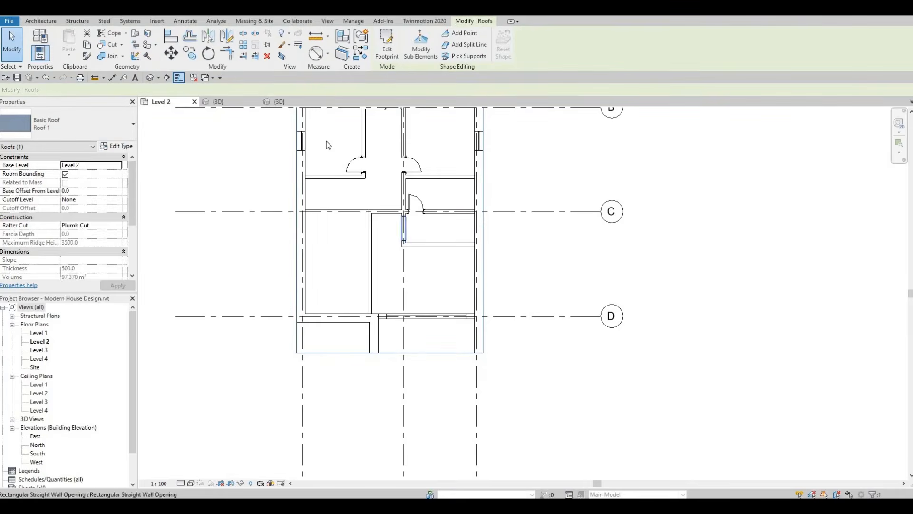
Step: Set the roof's base level to Level 3
{"action": "left_click", "coordinate": [117, 165]}
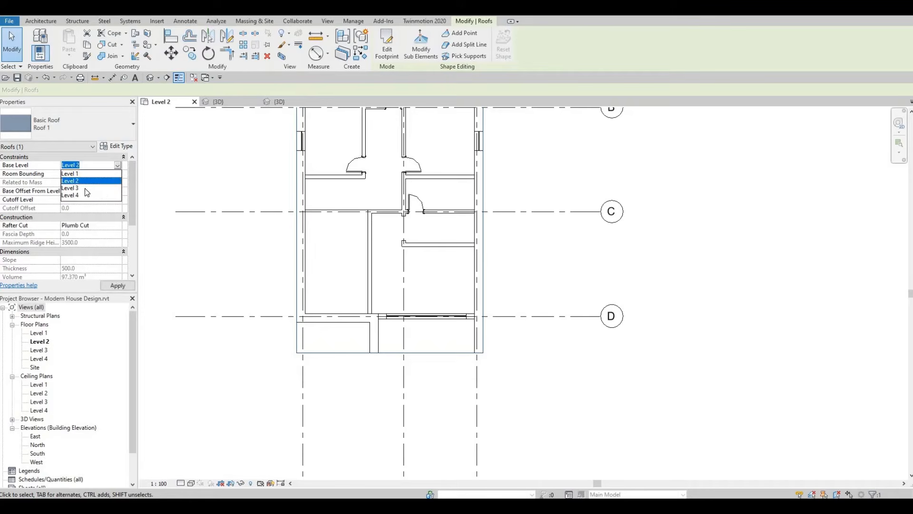
{"action": "left_click", "coordinate": [84, 188]}
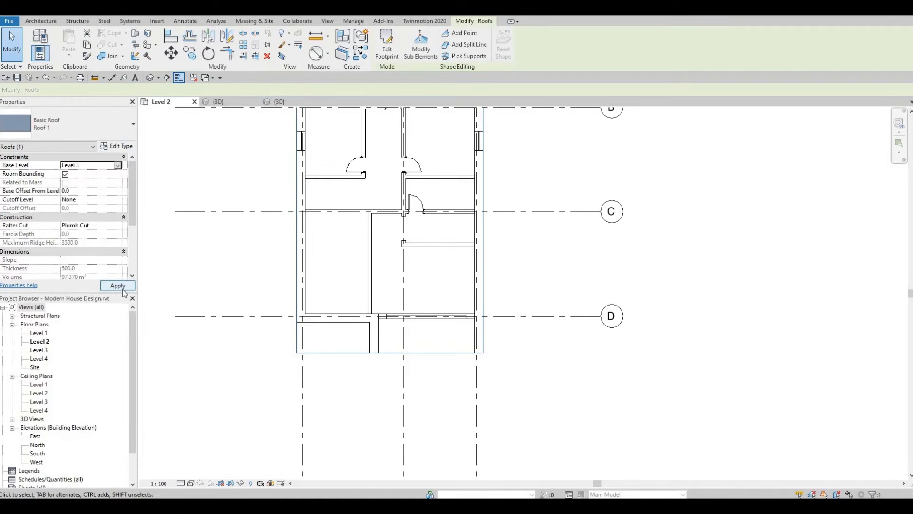
{"action": "left_click", "coordinate": [123, 289]}
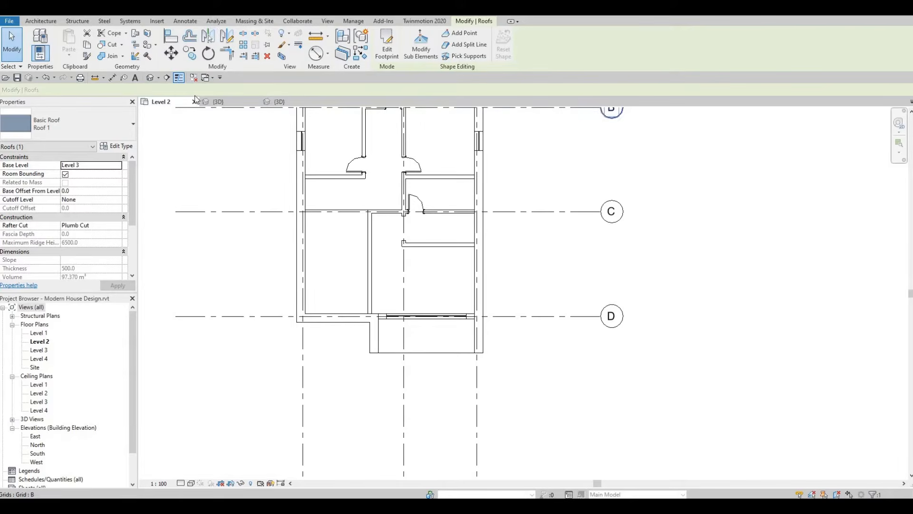
Step: Examine the roof and the house's exterior from all sides in the 3D view
{"action": "left_click", "coordinate": [279, 101]}
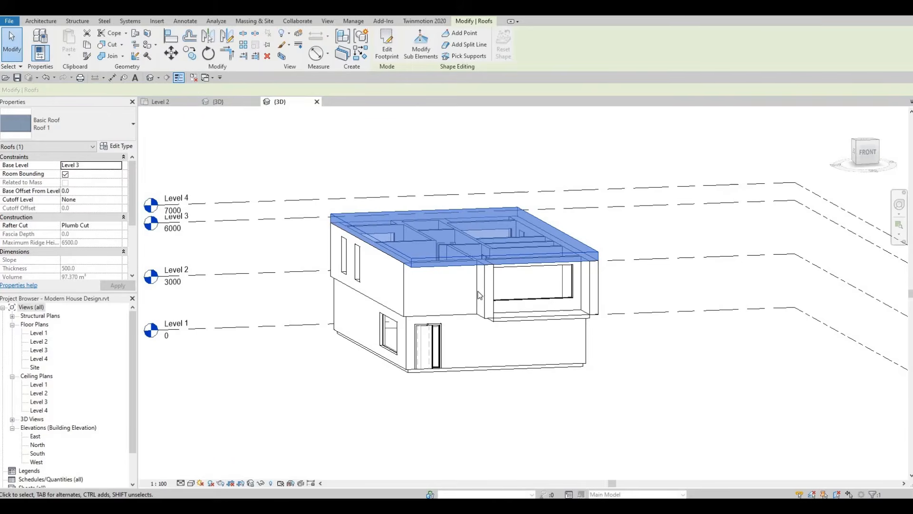
{"action": "middle_click_drag", "start_coordinate": [434, 302], "coordinate": [513, 265], "text": "shift"}
{"action": "key", "text": "Escape"}
{"action": "scroll", "coordinate": [513, 265], "scroll_direction": "up", "scroll_amount": 2}
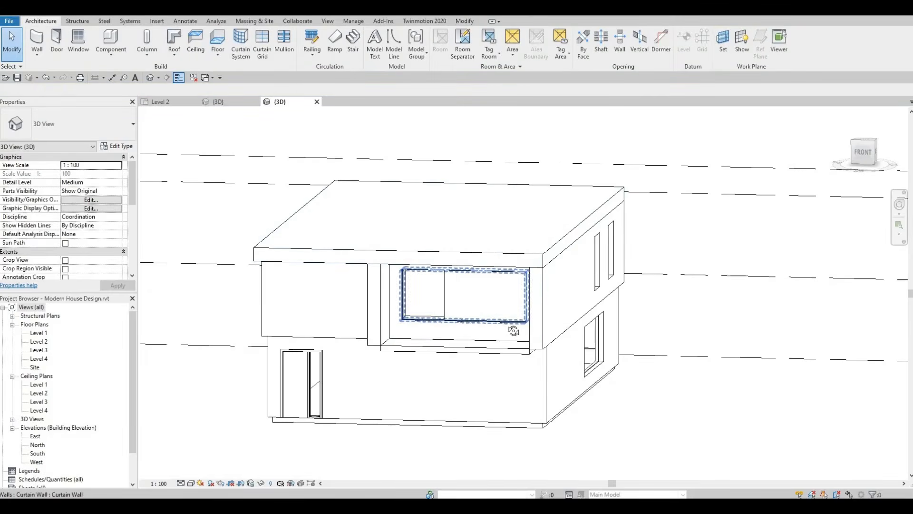
{"action": "middle_click_drag", "start_coordinate": [514, 330], "coordinate": [530, 343], "text": "shift"}
{"action": "middle_click_drag", "start_coordinate": [374, 361], "coordinate": [522, 343], "text": "shift"}
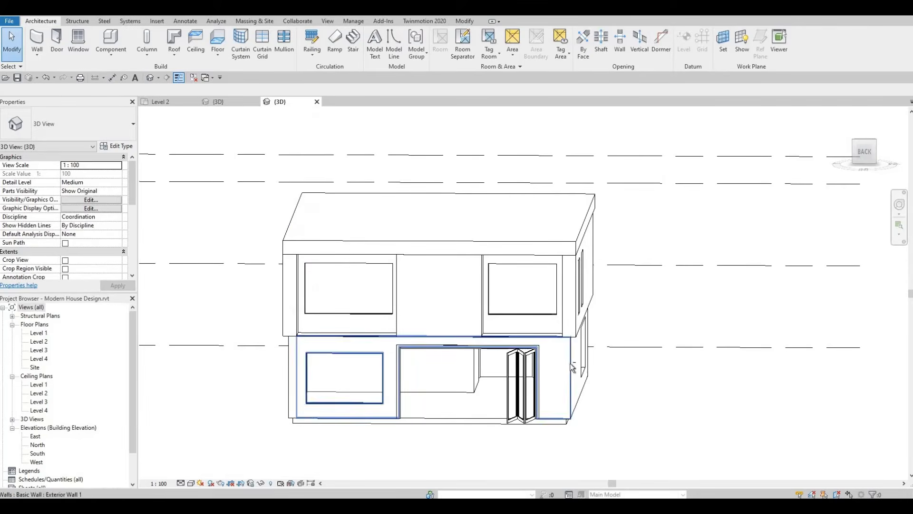
{"action": "middle_click_drag", "start_coordinate": [672, 379], "coordinate": [561, 404], "text": "shift"}
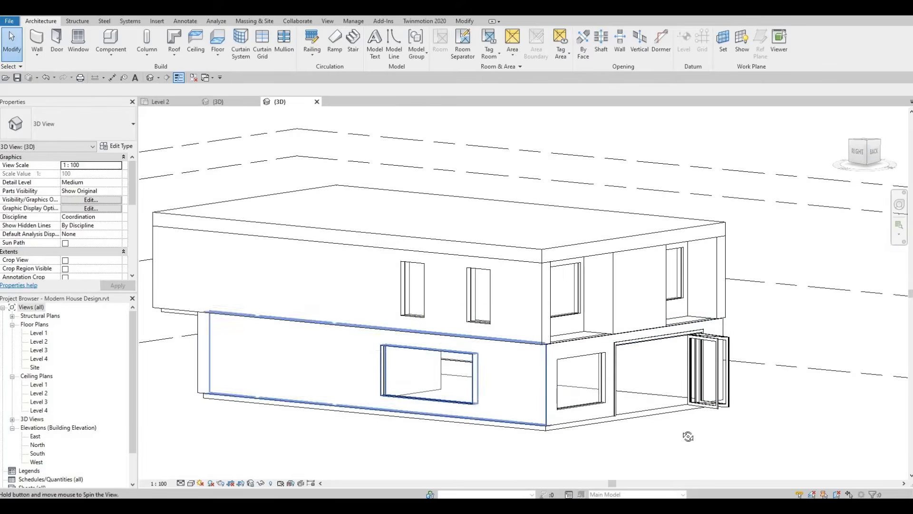
{"action": "middle_click_drag", "start_coordinate": [688, 436], "coordinate": [551, 345], "text": "shift"}
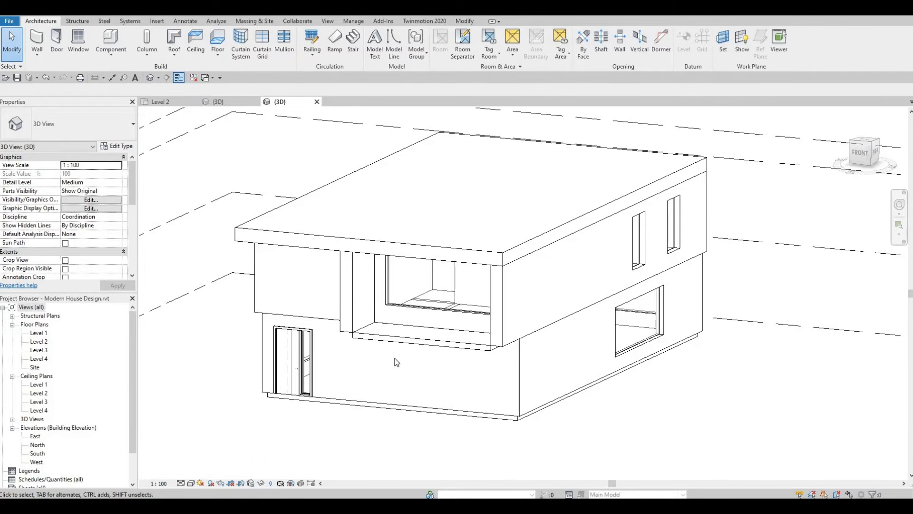
{"action": "middle_click_drag", "start_coordinate": [367, 363], "coordinate": [358, 330]}
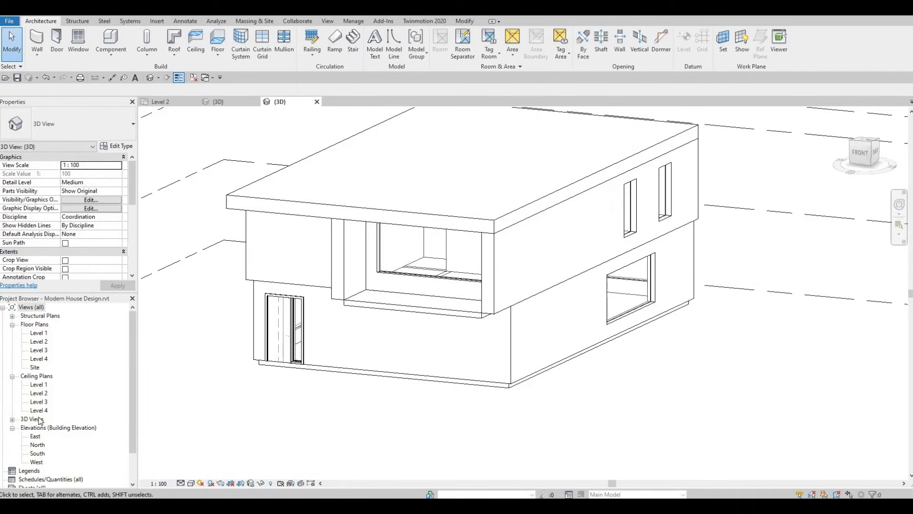
Step: In the South elevation, start an in-place component of category Walls and name it Walls 1
{"action": "double_click", "coordinate": [36, 454]}
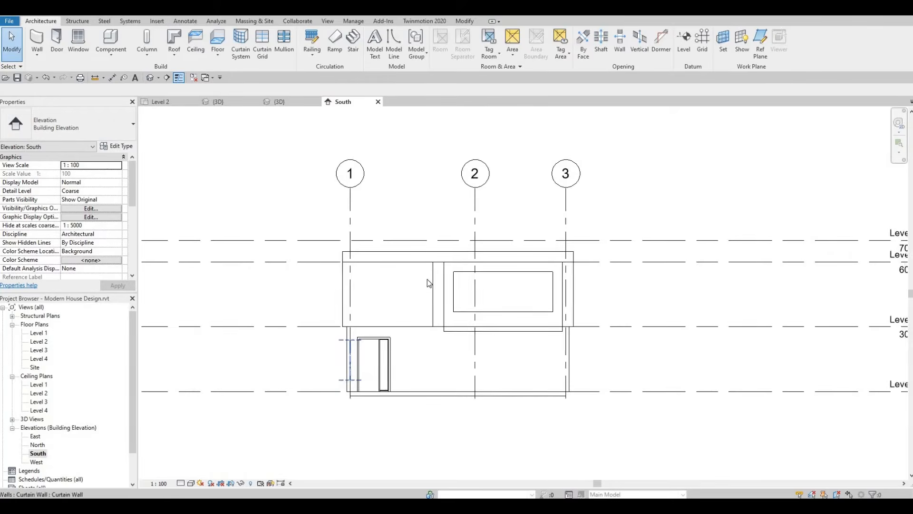
{"action": "scroll", "coordinate": [424, 279], "scroll_direction": "up", "scroll_amount": 1}
{"action": "middle_click_drag", "start_coordinate": [438, 264], "coordinate": [347, 294]}
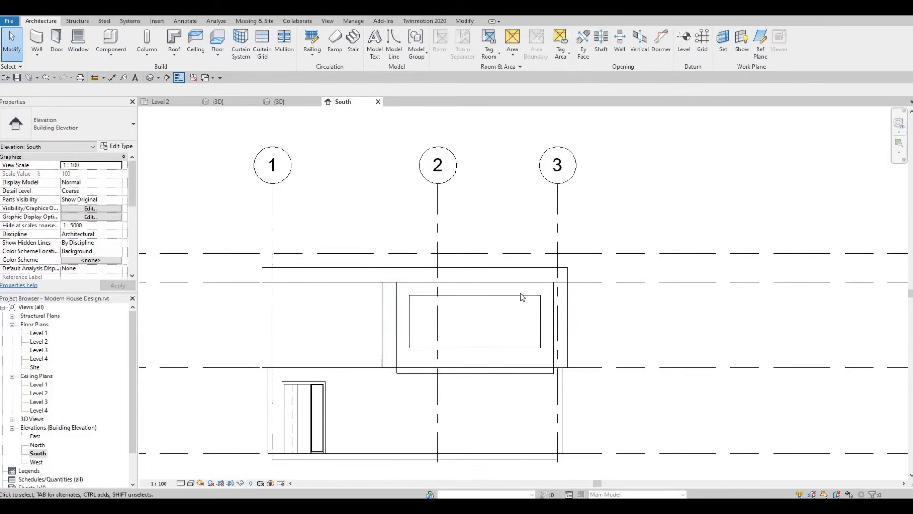
{"action": "left_click", "coordinate": [111, 54]}
{"action": "left_click", "coordinate": [124, 93]}
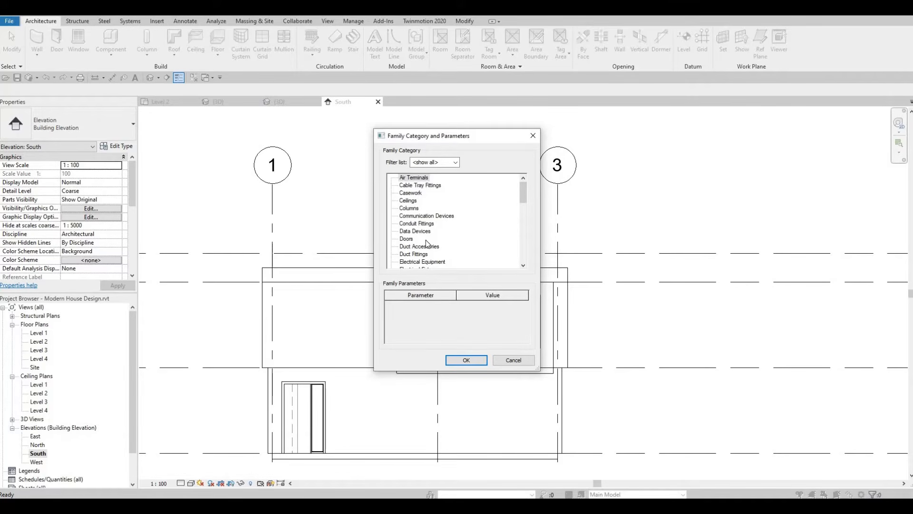
{"action": "scroll", "coordinate": [426, 241], "scroll_direction": "down", "scroll_amount": 3}
{"action": "scroll", "coordinate": [426, 245], "scroll_direction": "down", "scroll_amount": 3}
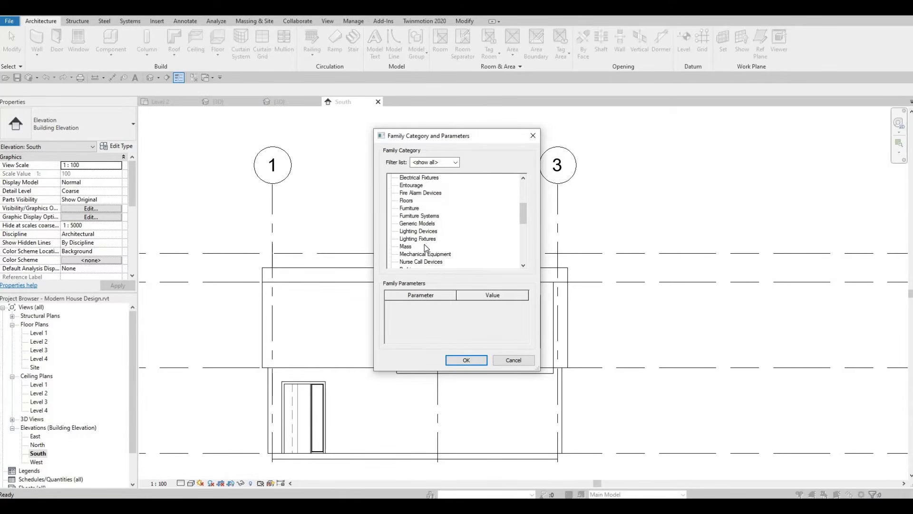
{"action": "scroll", "coordinate": [427, 257], "scroll_direction": "down", "scroll_amount": 6}
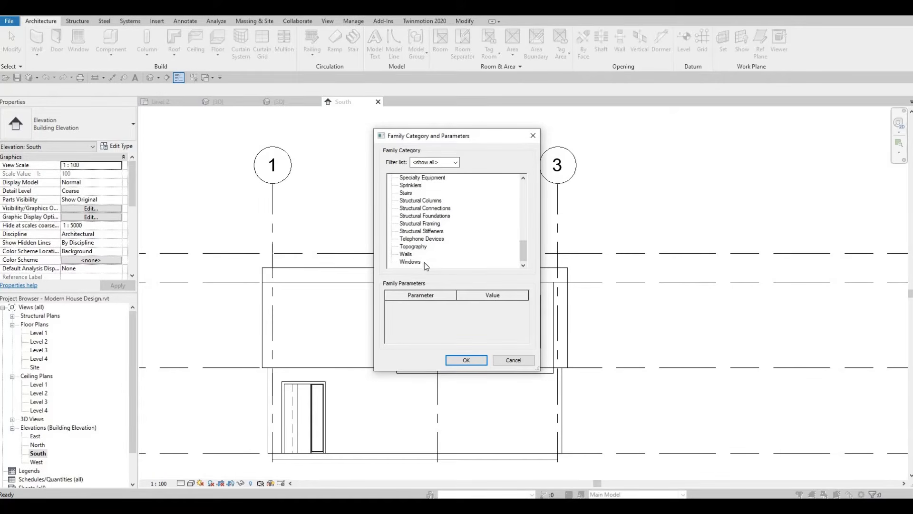
{"action": "left_click", "coordinate": [466, 360]}
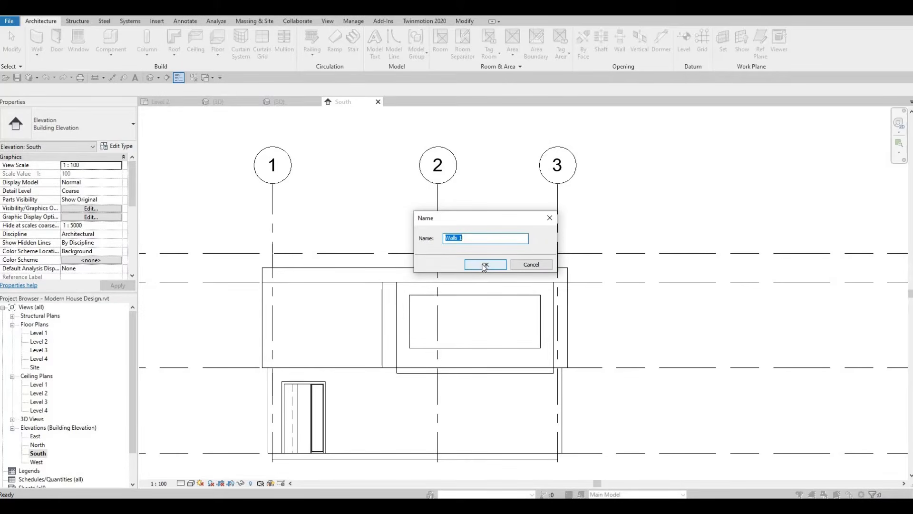
{"action": "left_click", "coordinate": [485, 266]}
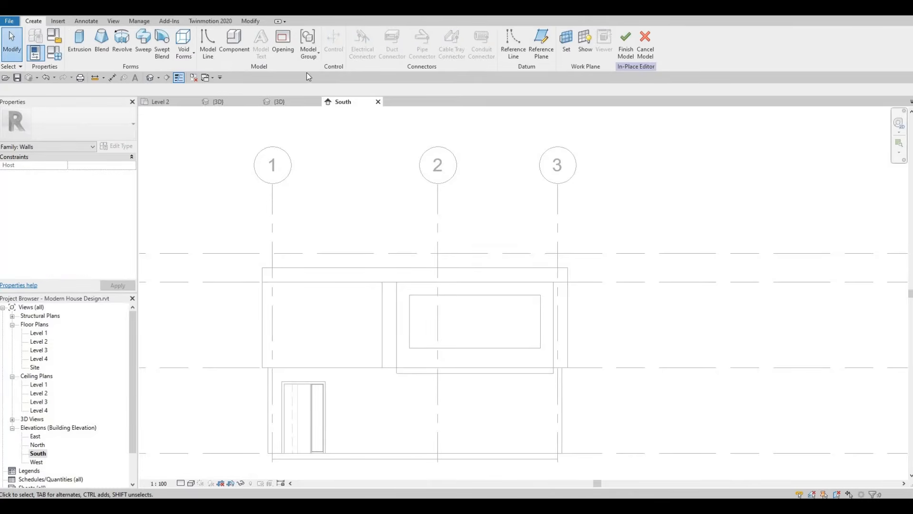
Step: Start an extrusion on the roof's front face and sketch a 10700 by 500 mm rectangle over the roof edge
{"action": "left_click", "coordinate": [80, 44]}
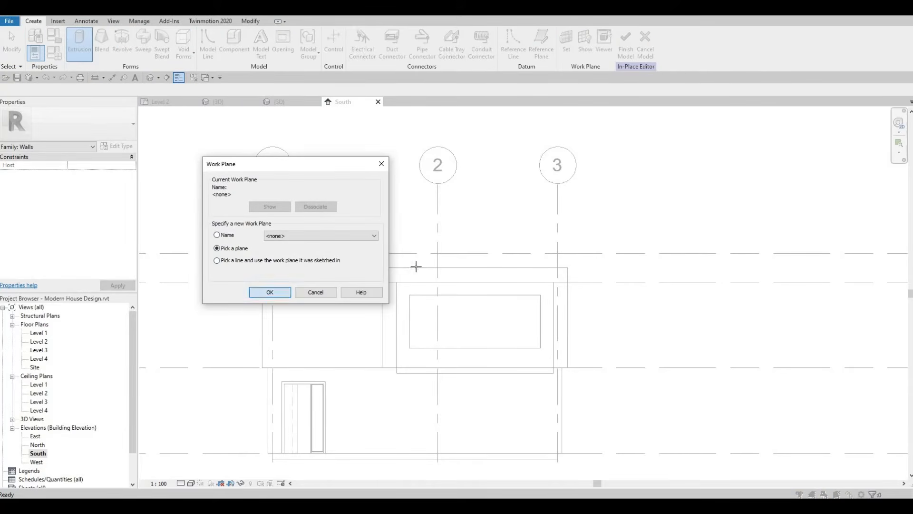
{"action": "key", "text": "Return"}
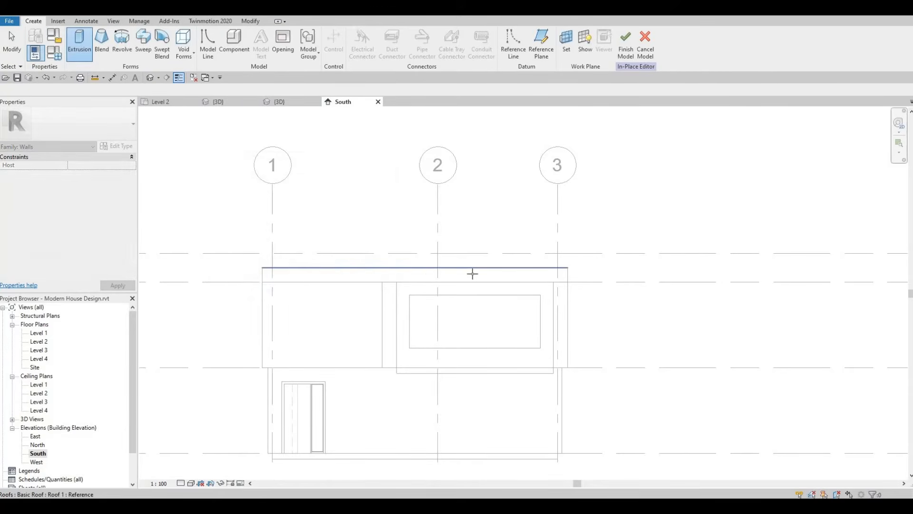
{"action": "left_click", "coordinate": [502, 271]}
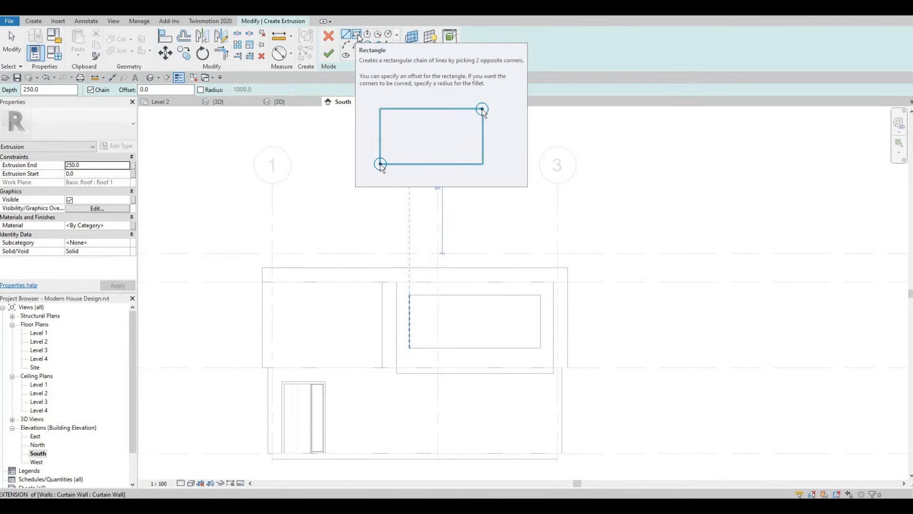
{"action": "left_click", "coordinate": [568, 267]}
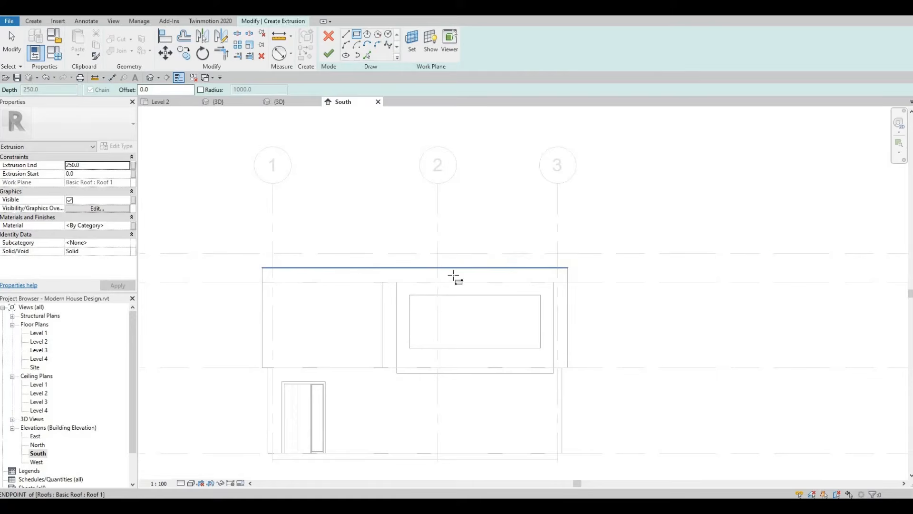
{"action": "left_click", "coordinate": [263, 281]}
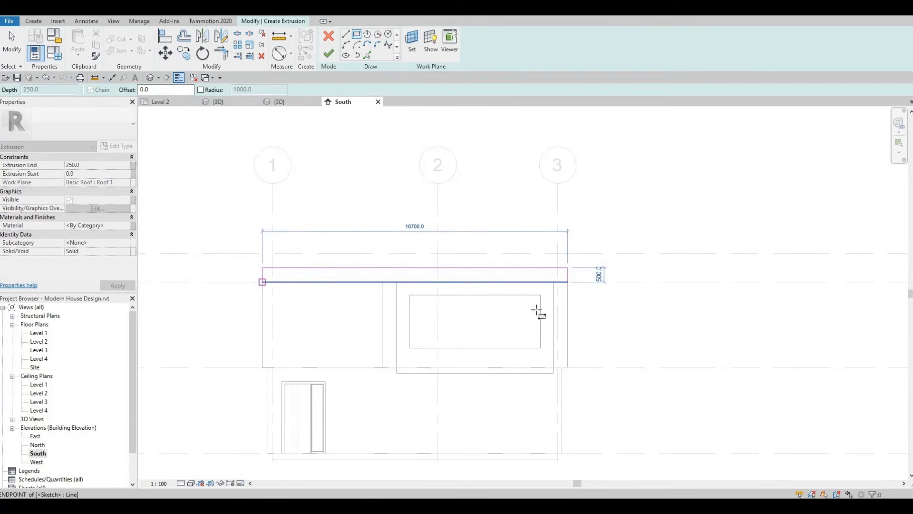
Step: Sketch a 500 by 3000 mm vertical rectangle beneath the roof strip at grid 3, down to Level 2
{"action": "left_click", "coordinate": [554, 282]}
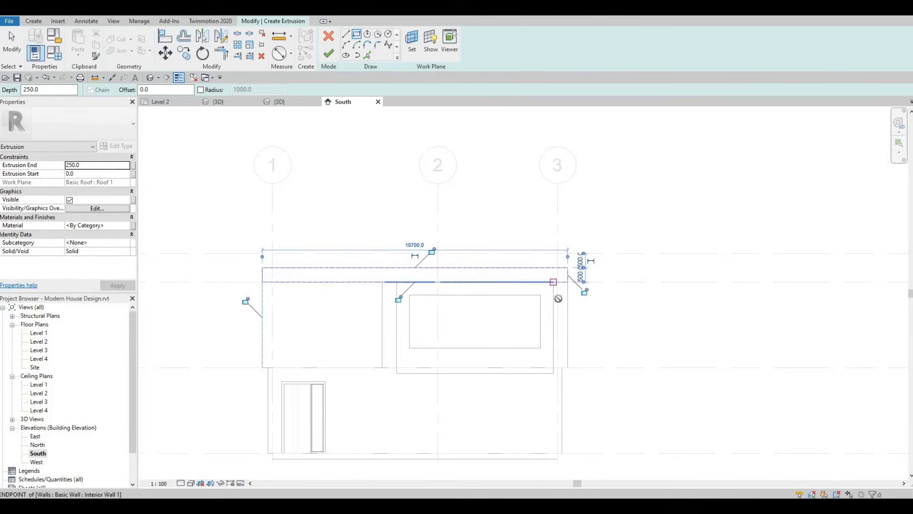
{"action": "left_click", "coordinate": [567, 366]}
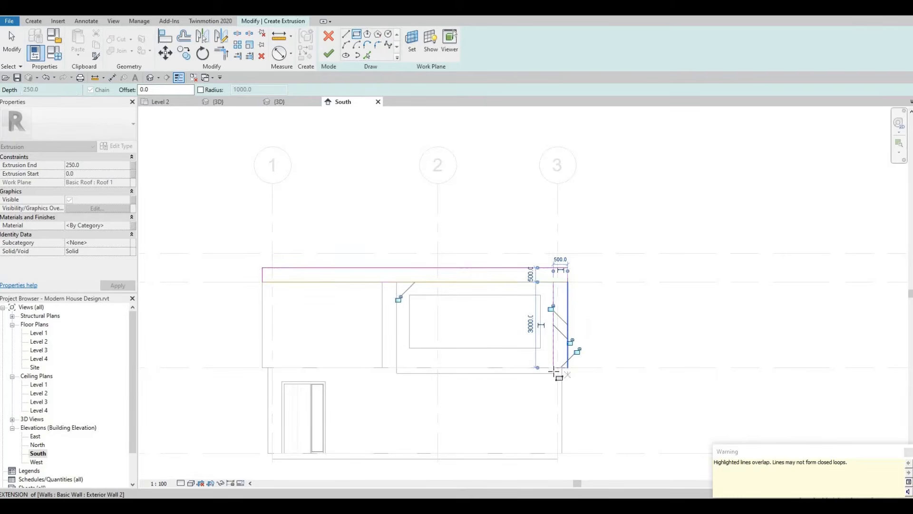
{"action": "scroll", "coordinate": [567, 370], "scroll_direction": "up", "scroll_amount": 4}
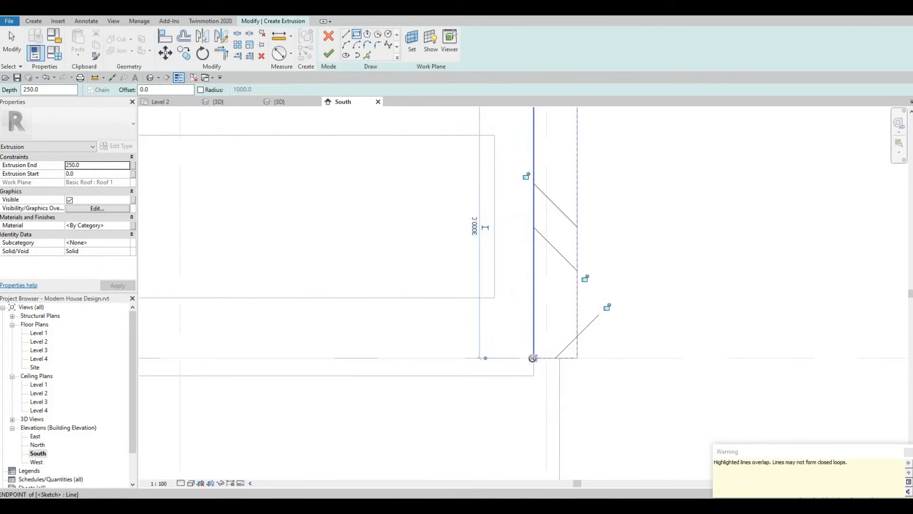
{"action": "key", "text": "Escape"}
{"action": "key", "text": "Escape"}
Step: Sketch a horizontal rectangle about 6000 mm long and 398 mm high below Level 2, from the outer corner at grid 3 to the recess wall
{"action": "left_click", "coordinate": [577, 358]}
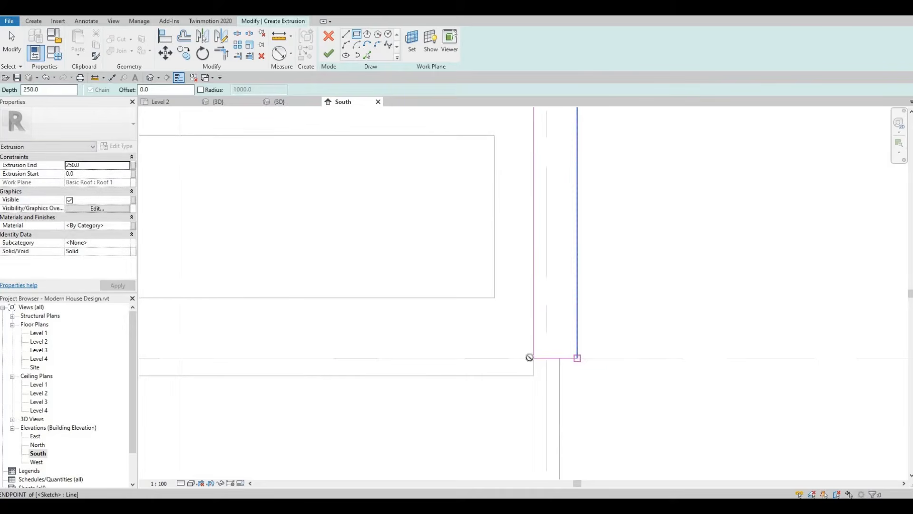
{"action": "scroll", "coordinate": [420, 370], "scroll_direction": "down", "scroll_amount": 2}
{"action": "scroll", "coordinate": [489, 385], "scroll_direction": "down", "scroll_amount": 1}
{"action": "middle_click_drag", "start_coordinate": [489, 384], "coordinate": [618, 384]}
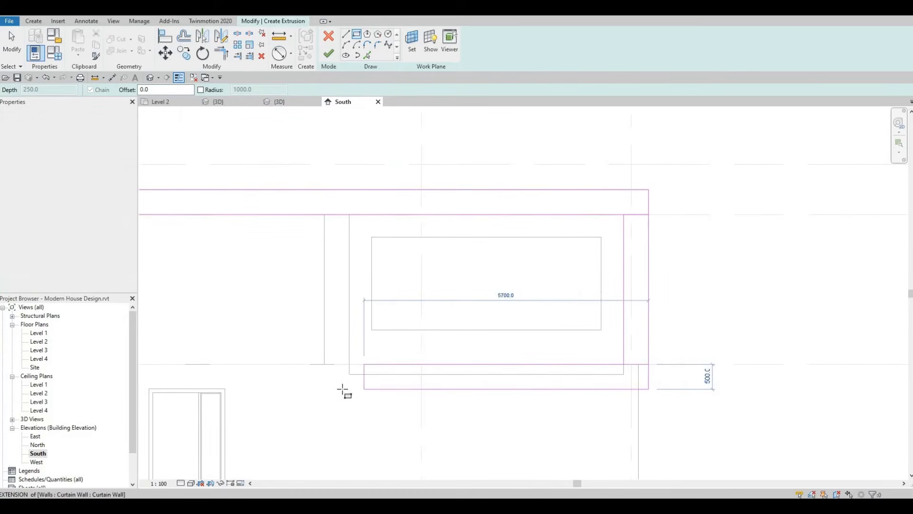
{"action": "left_click", "coordinate": [510, 396]}
{"action": "key", "text": "Escape"}
{"action": "key", "text": "Escape"}
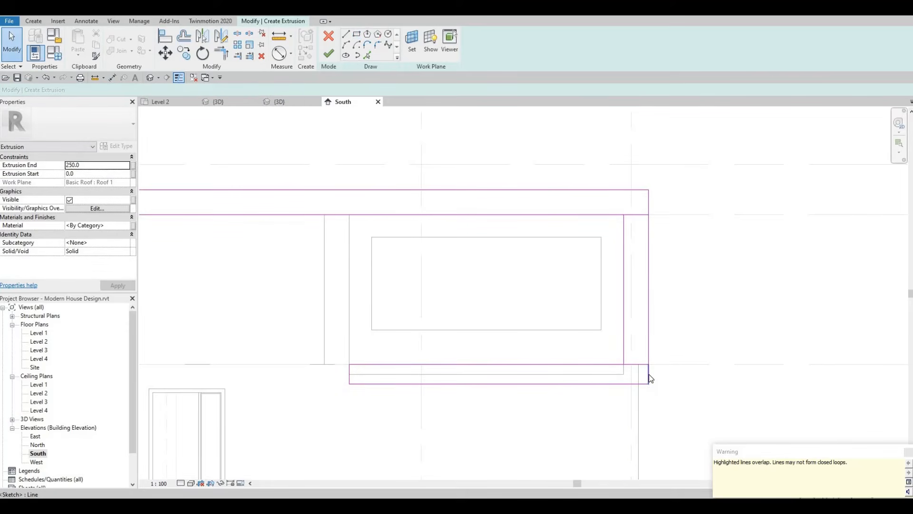
Step: Set the height of the horizontal strip below Level 2 to 500 mm
{"action": "left_click", "coordinate": [646, 383]}
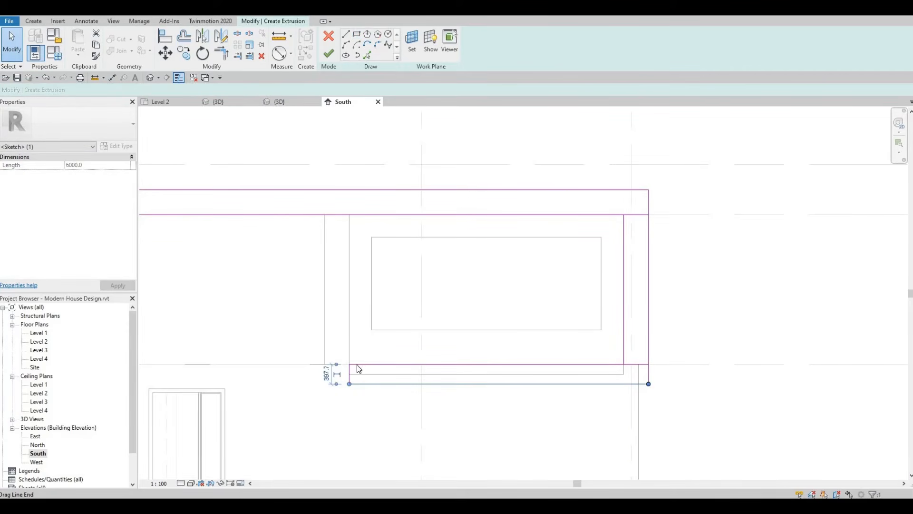
{"action": "left_click", "coordinate": [326, 374]}
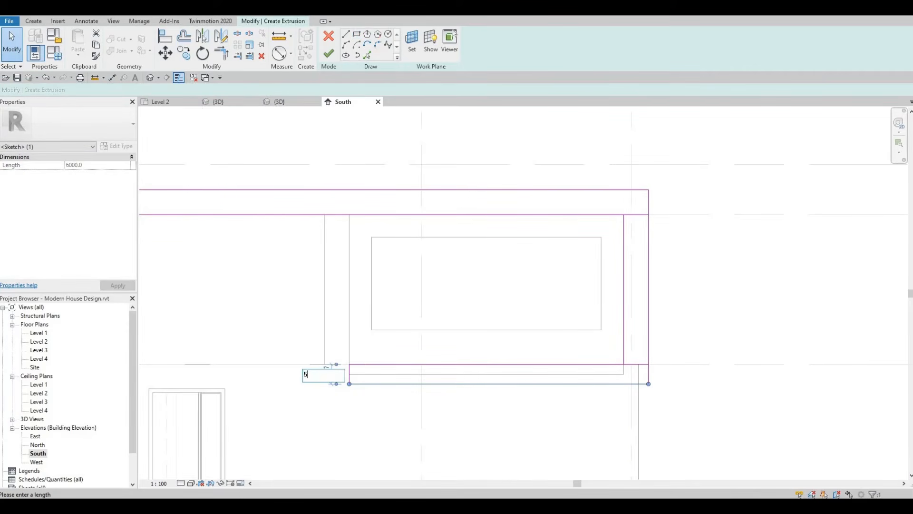
{"action": "key", "text": "Return"}
{"action": "left_click", "coordinate": [381, 399]}
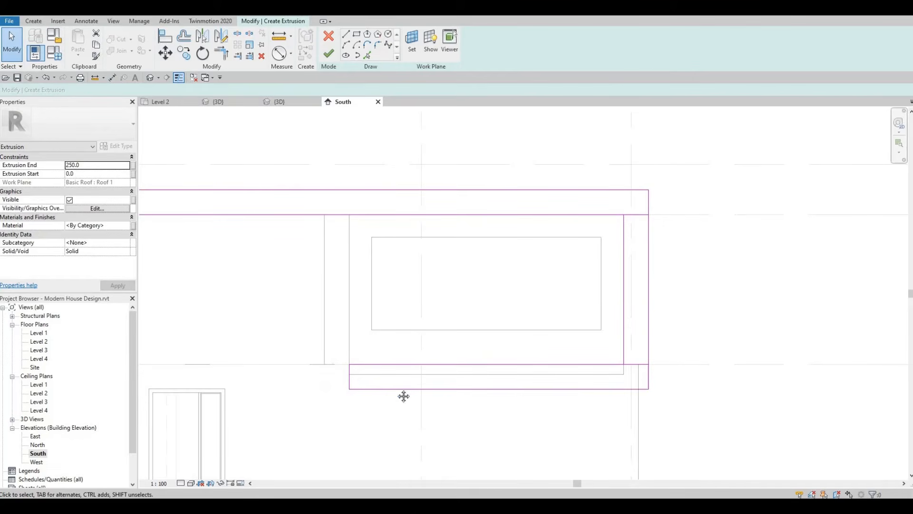
Step: Sketch a 500 by 3000 mm vertical rectangle beneath the roof strip at grid 1, down to Level 2
{"action": "middle_click_drag", "start_coordinate": [403, 395], "coordinate": [535, 312]}
{"action": "scroll", "coordinate": [453, 299], "scroll_direction": "down", "scroll_amount": 2}
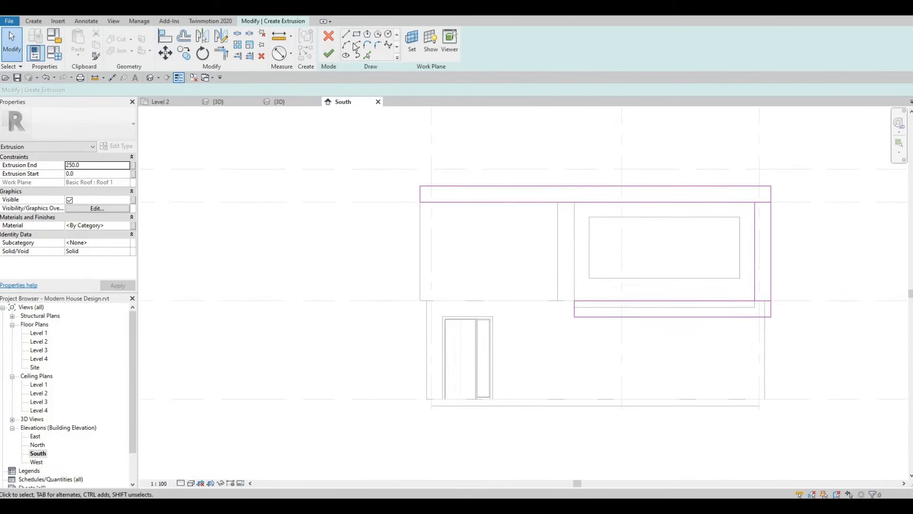
{"action": "left_click", "coordinate": [420, 203]}
{"action": "left_click", "coordinate": [437, 301]}
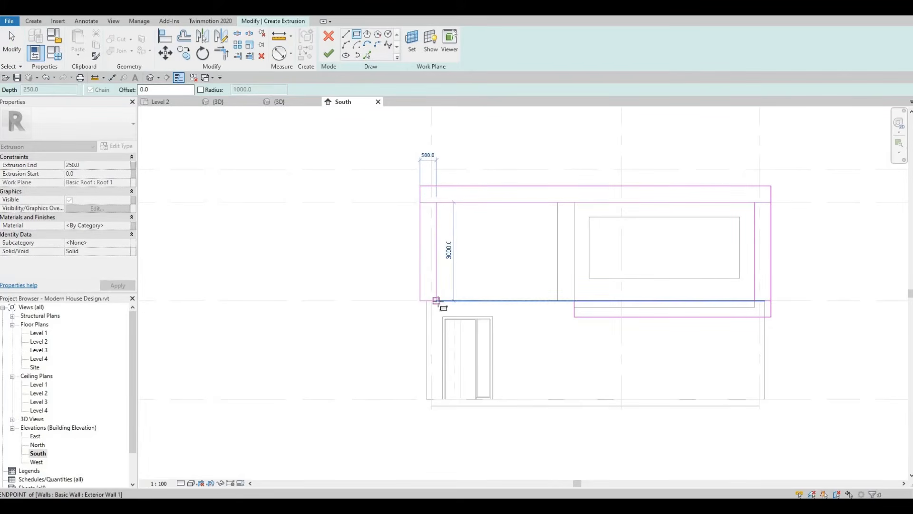
{"action": "scroll", "coordinate": [514, 252], "scroll_direction": "up", "scroll_amount": 3}
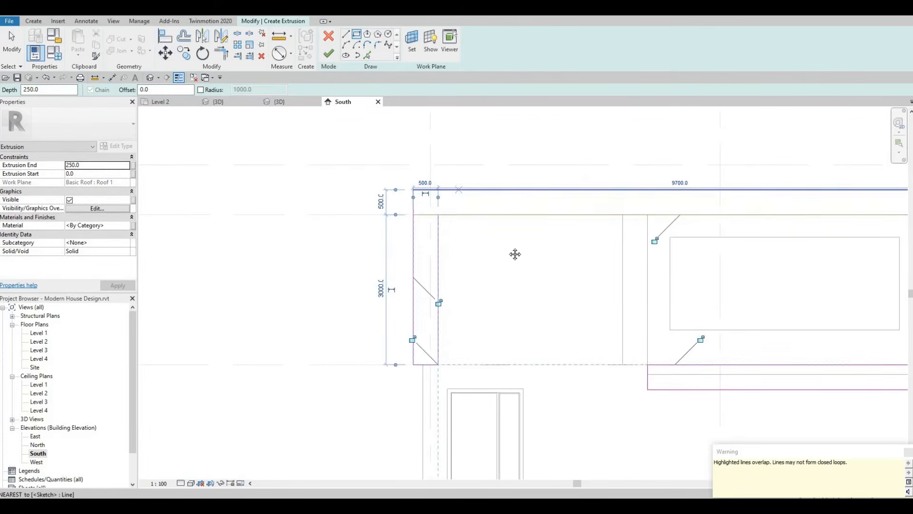
{"action": "key", "text": "Escape"}
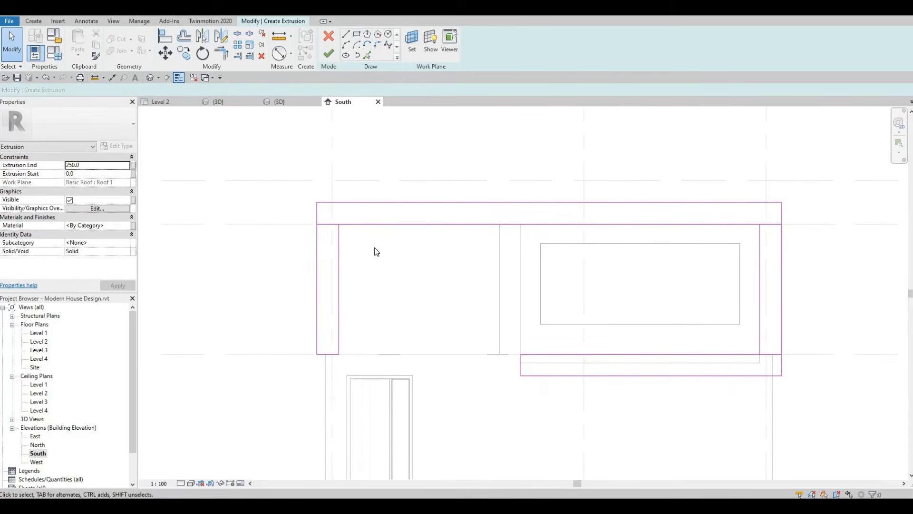
Step: Trim the frame's inner sketch lines into corners, under the roof strip at grid 1 and above the Level 2 strip at grid 3
{"action": "key", "text": "t"}
{"action": "key", "text": "r"}
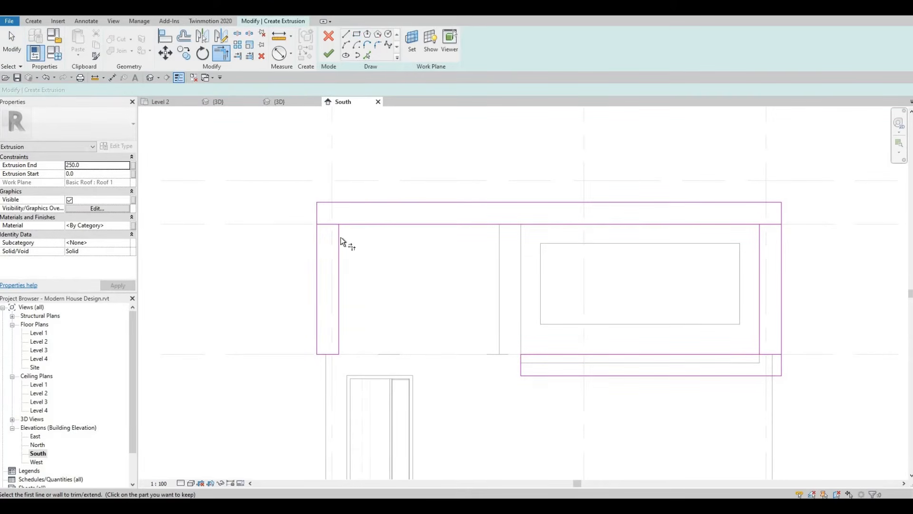
{"action": "left_click", "coordinate": [339, 237]}
{"action": "left_click", "coordinate": [358, 221]}
{"action": "middle_click_drag", "start_coordinate": [621, 264], "coordinate": [561, 269]}
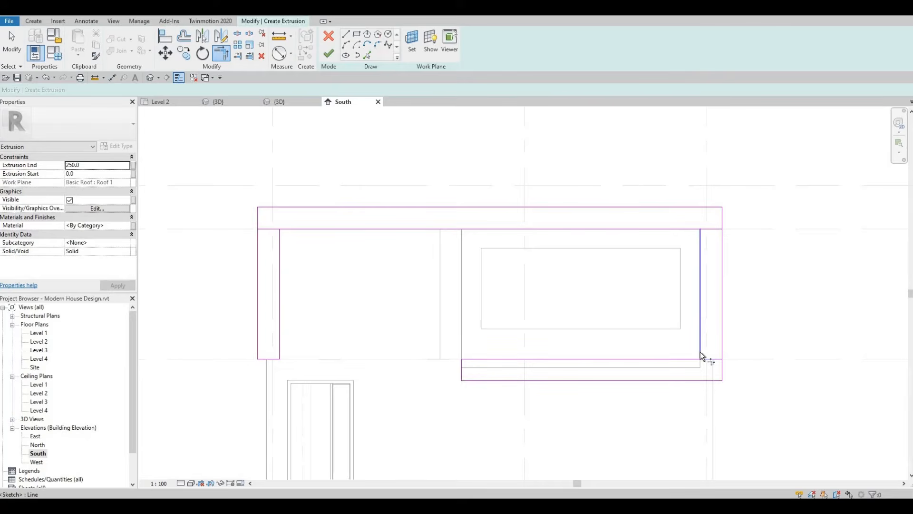
{"action": "left_click", "coordinate": [698, 371]}
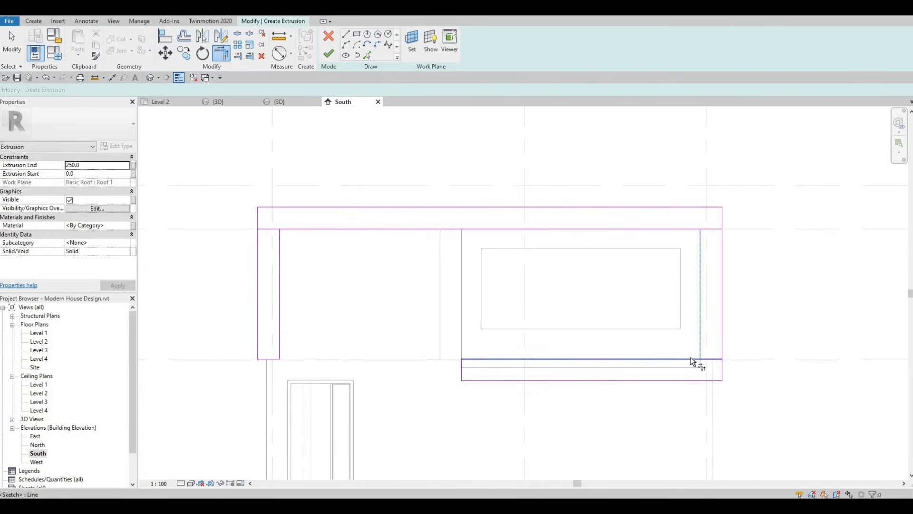
{"action": "left_click", "coordinate": [714, 374]}
{"action": "key", "text": "Escape"}
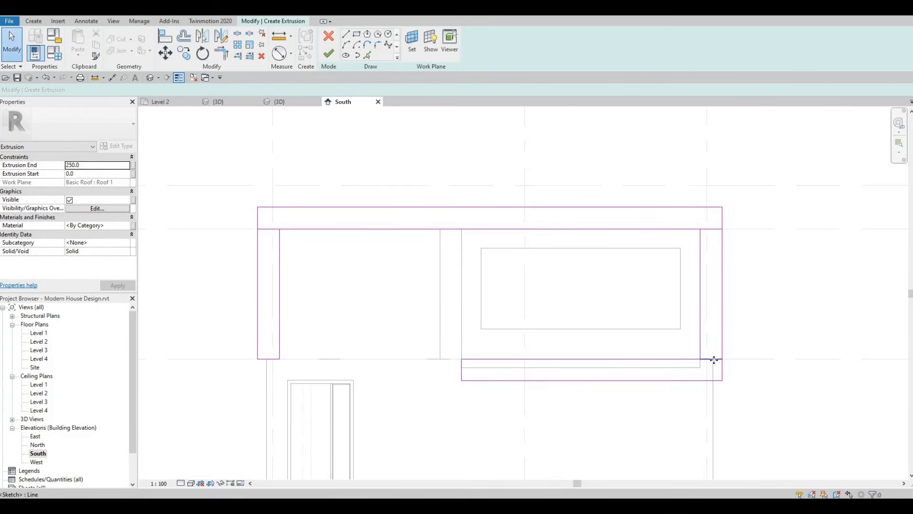
Step: Remove the leftover sketch segments crossing the frame's corners so the profile forms one continuous loop
{"action": "left_click", "coordinate": [712, 359]}
{"action": "key", "text": "Escape"}
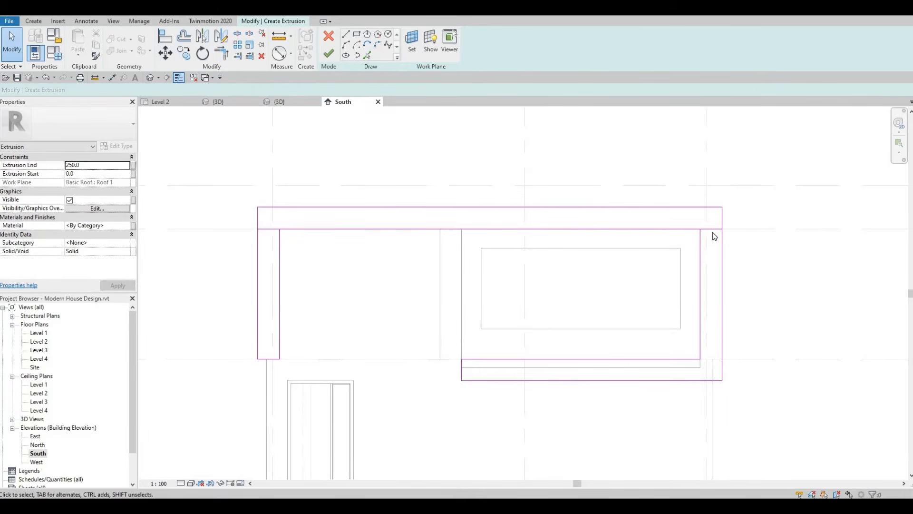
{"action": "left_click", "coordinate": [264, 230]}
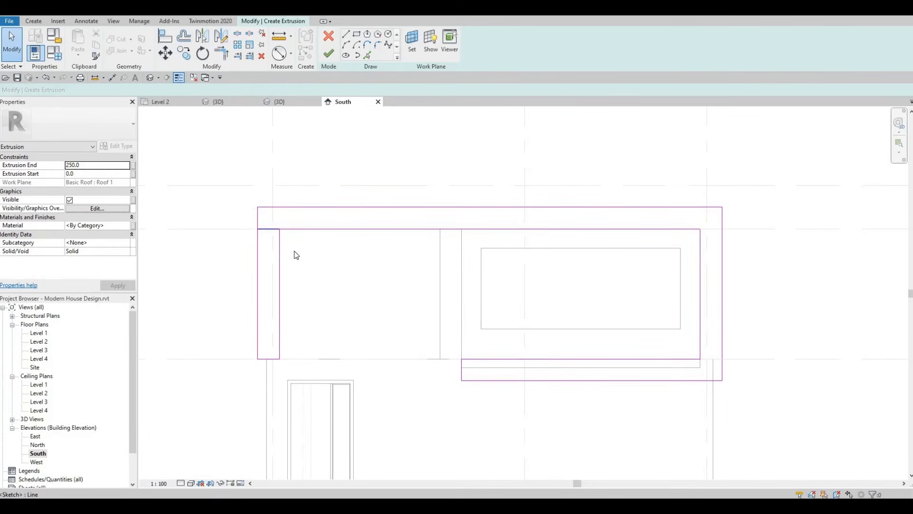
{"action": "key", "text": "Escape"}
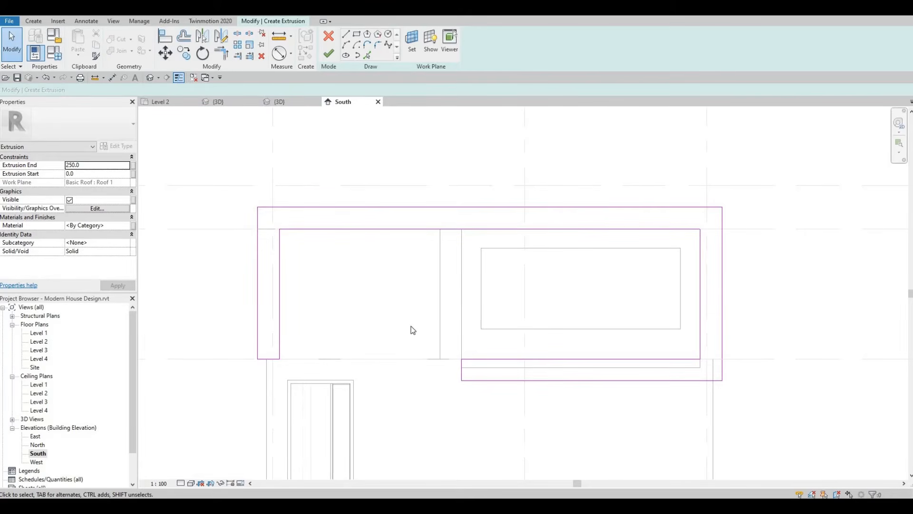
Step: Finish the frame extrusion with a depth of 250 mm and inspect it from the side in the 3D view
{"action": "left_click", "coordinate": [329, 54]}
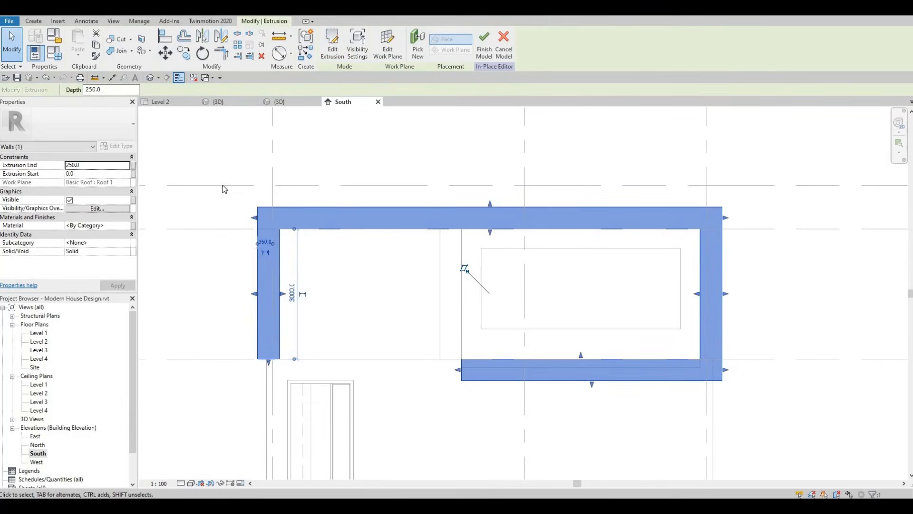
{"action": "left_click", "coordinate": [291, 104]}
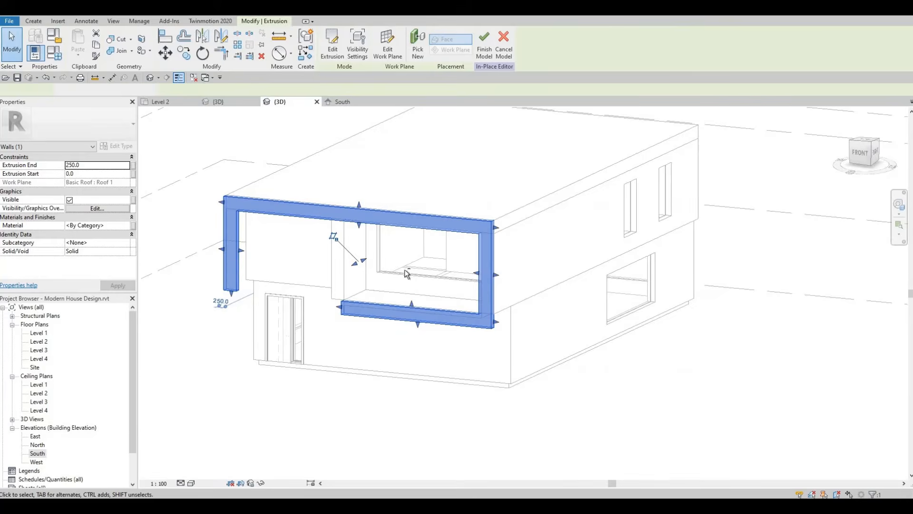
{"action": "middle_click_drag", "start_coordinate": [328, 301], "coordinate": [352, 238], "text": "shift"}
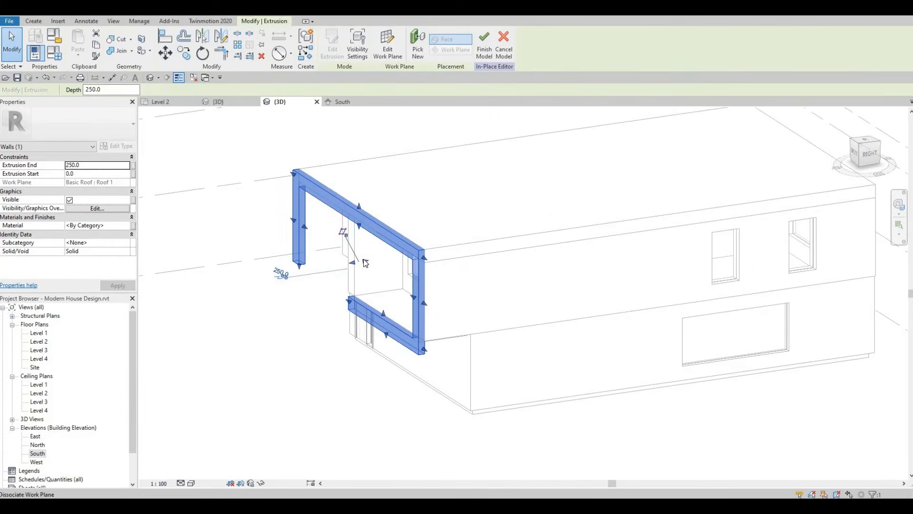
Step: Stretch the frame's rear face to an extrusion start of -2100 mm and reopen its sketch in the South elevation
{"action": "left_click_drag", "start_coordinate": [363, 260], "coordinate": [459, 254]}
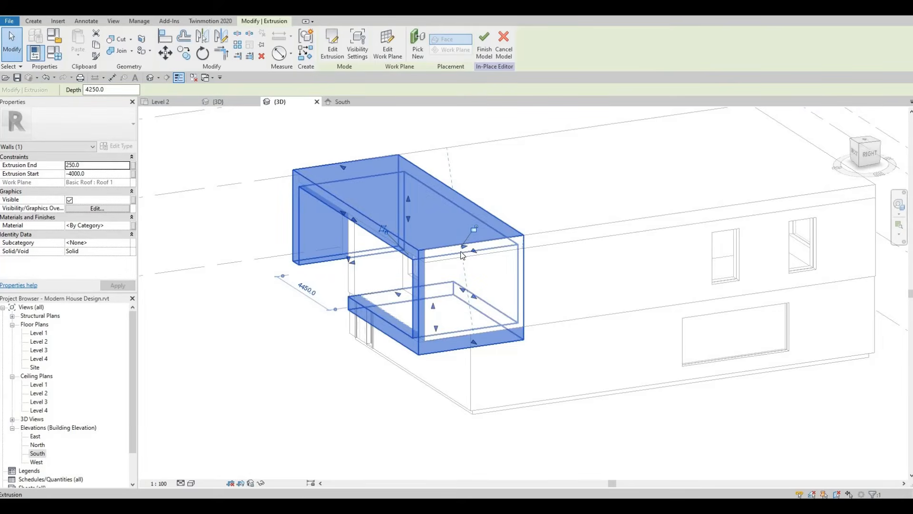
{"action": "left_click_drag", "start_coordinate": [466, 250], "coordinate": [416, 265]}
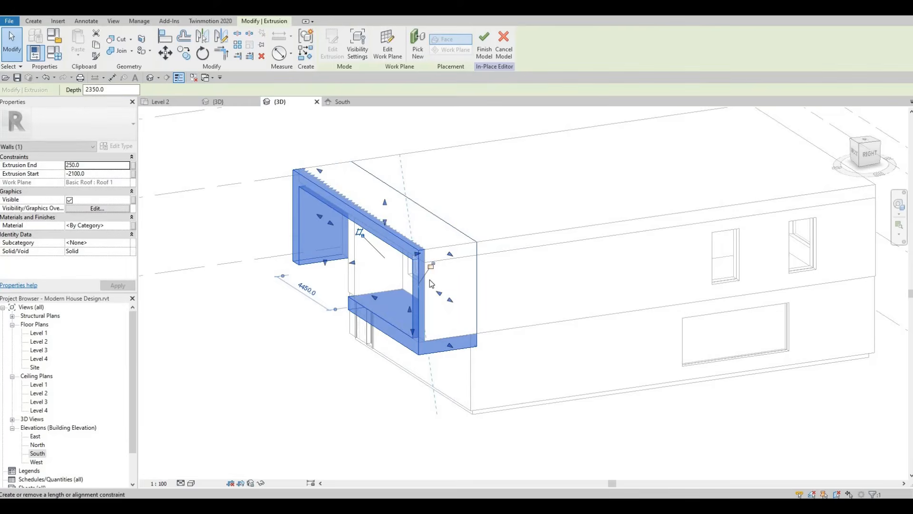
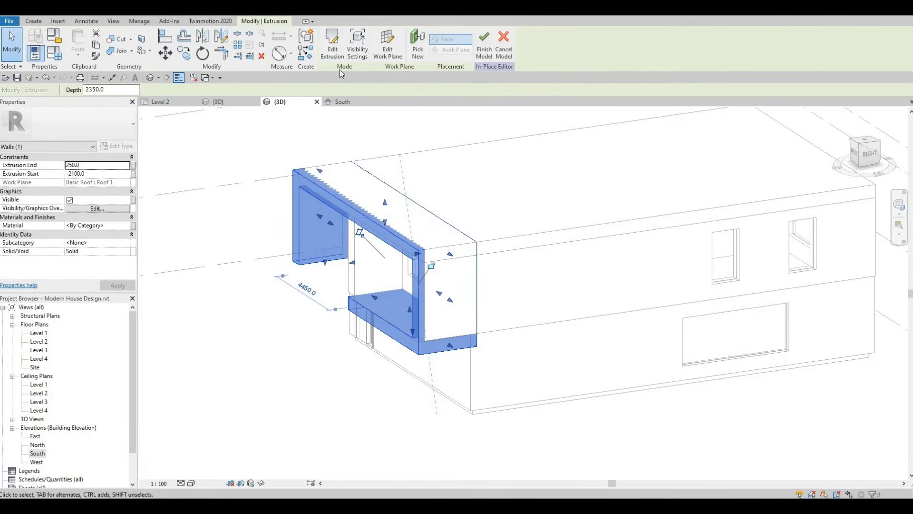
{"action": "left_click", "coordinate": [333, 48]}
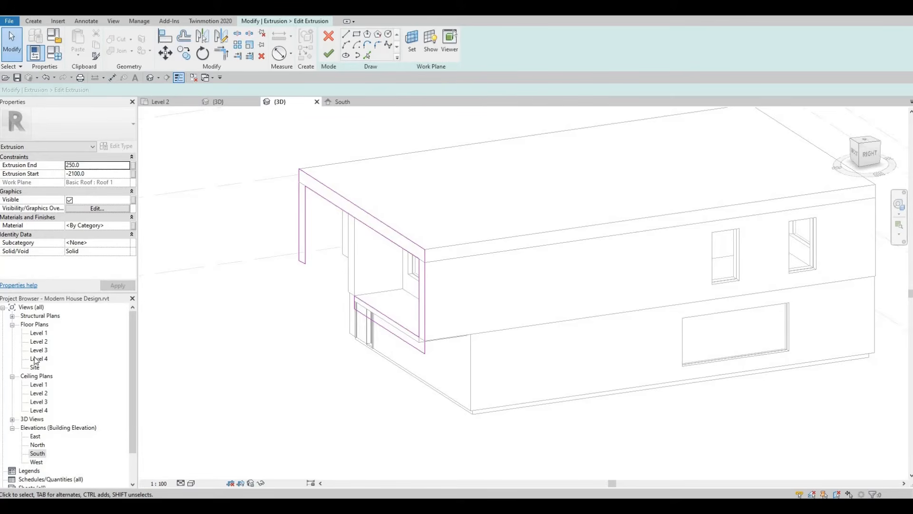
{"action": "double_click", "coordinate": [37, 454]}
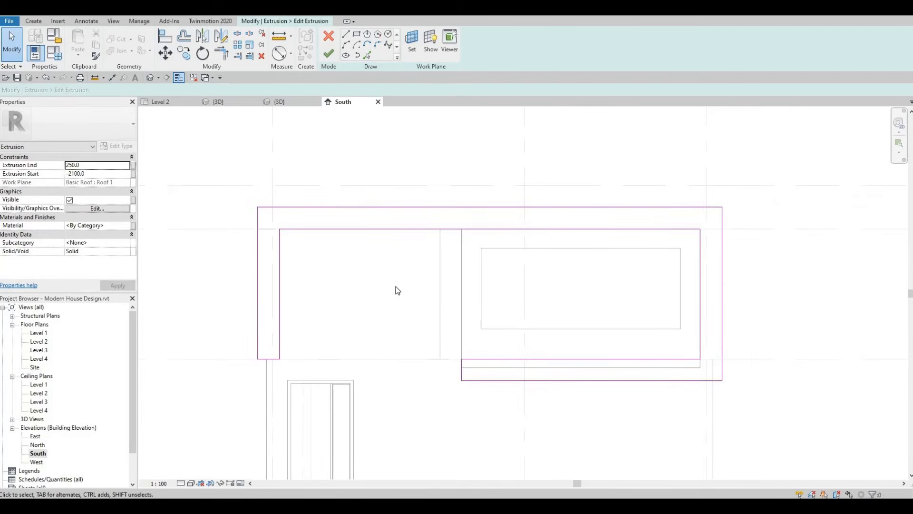
{"action": "scroll", "coordinate": [392, 291], "scroll_direction": "down", "scroll_amount": 2}
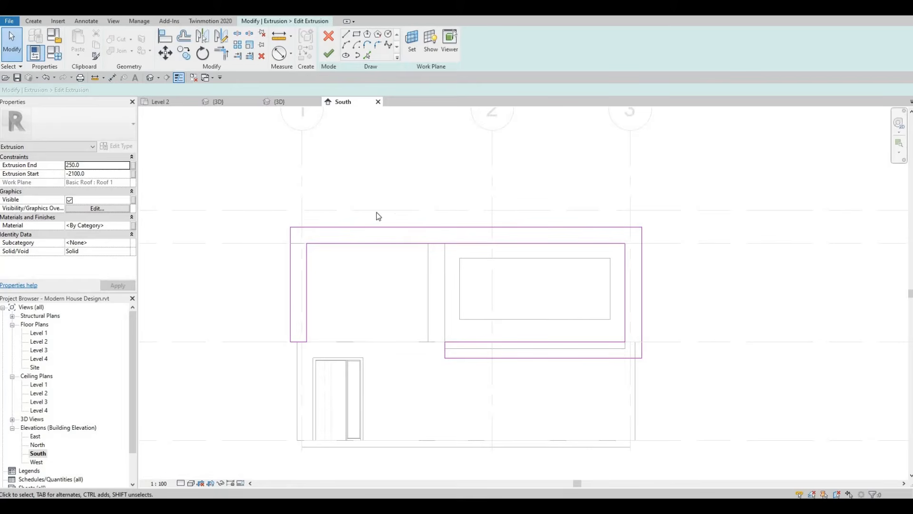
{"action": "scroll", "coordinate": [418, 213], "scroll_direction": "down", "scroll_amount": 3}
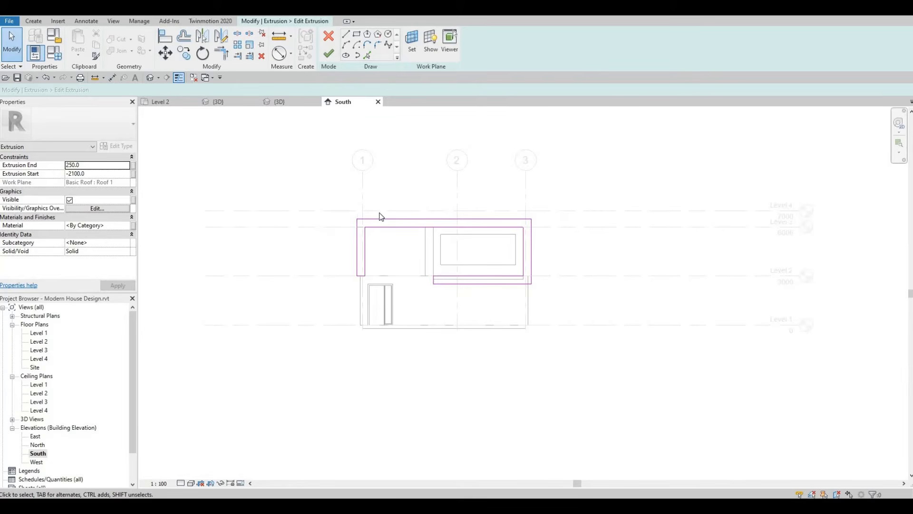
{"action": "scroll", "coordinate": [359, 217], "scroll_direction": "up", "scroll_amount": 2}
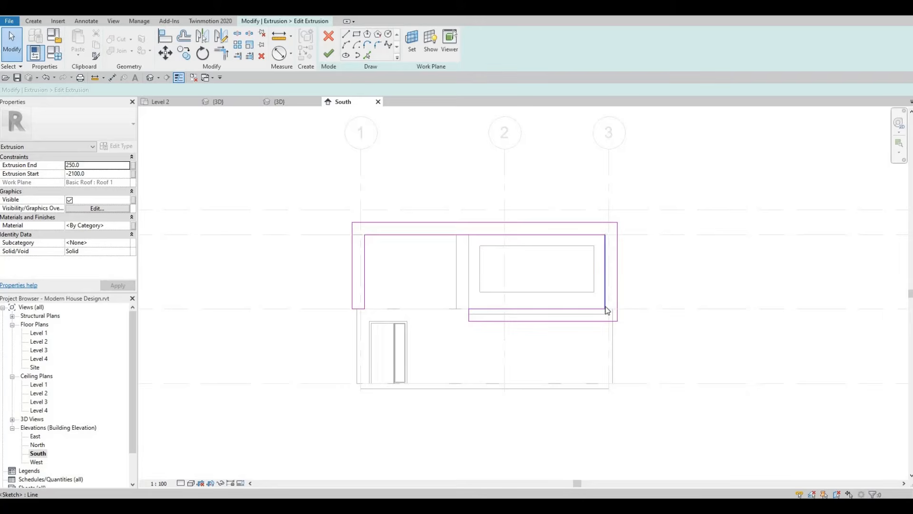
{"action": "scroll", "coordinate": [599, 313], "scroll_direction": "up", "scroll_amount": 4}
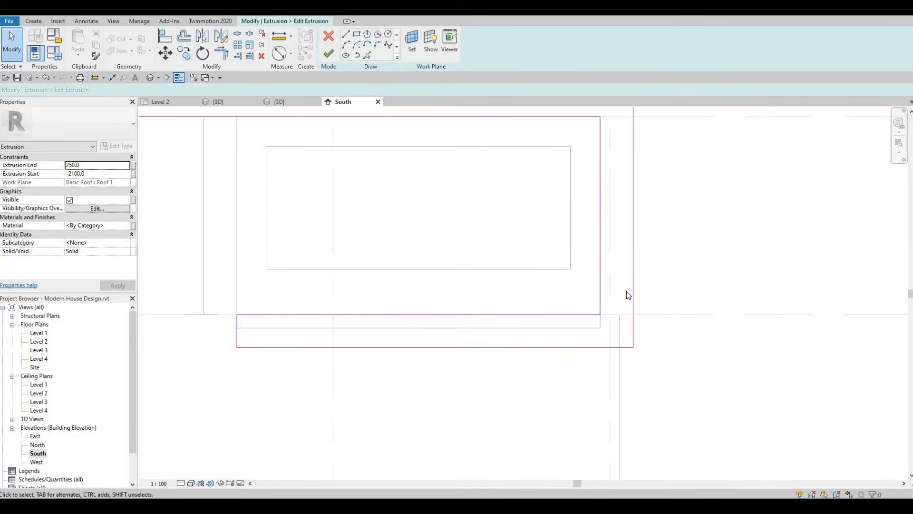
Step: Try to trim, and also to delete, the frame's sketch line along Level 2 near grid 3
{"action": "key", "text": "t"}
{"action": "key", "text": "r"}
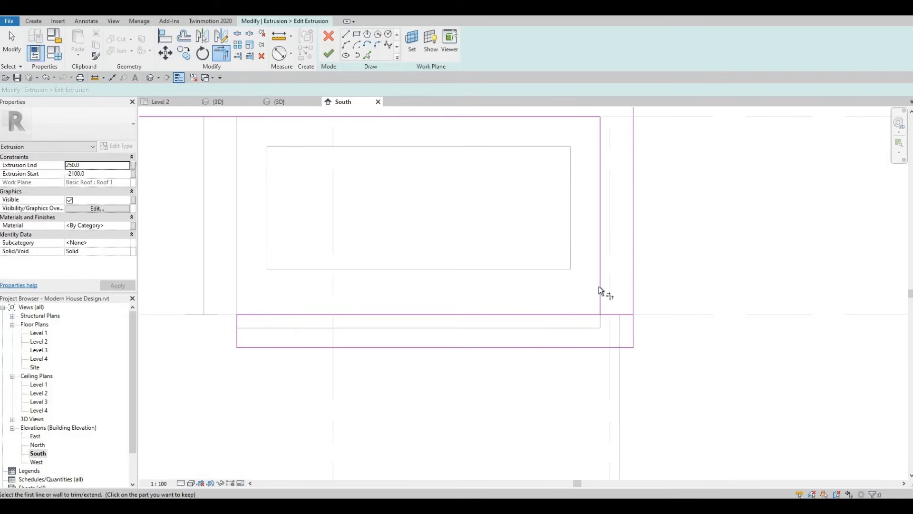
{"action": "left_click", "coordinate": [588, 315]}
{"action": "key", "text": "Escape"}
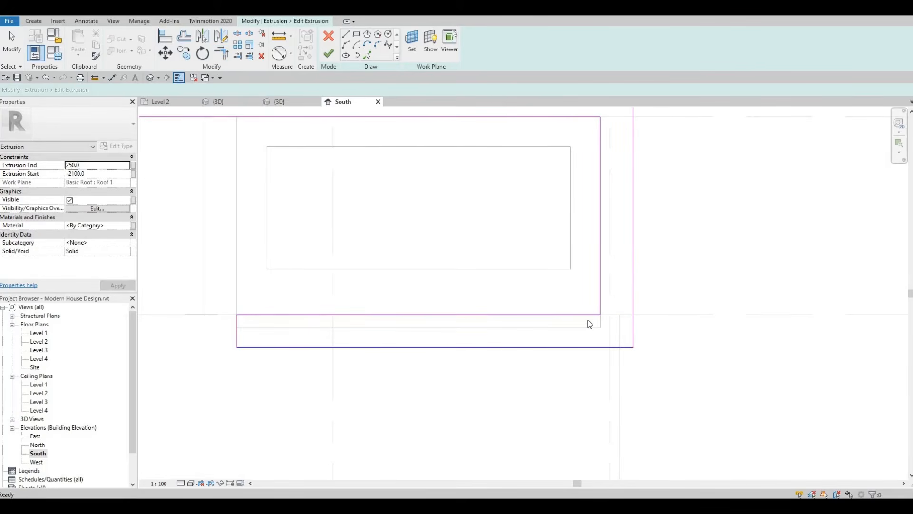
{"action": "key", "text": "ctrl+z"}
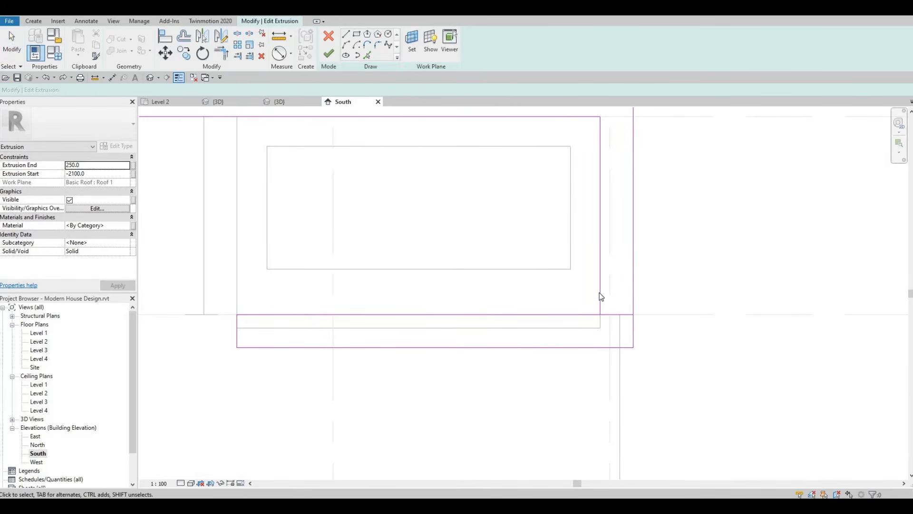
{"action": "left_click", "coordinate": [605, 315]}
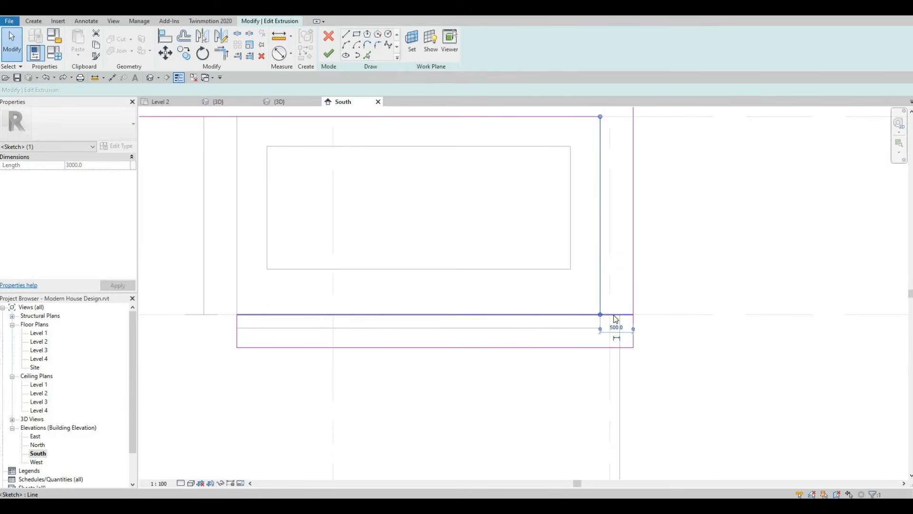
{"action": "left_click", "coordinate": [547, 326]}
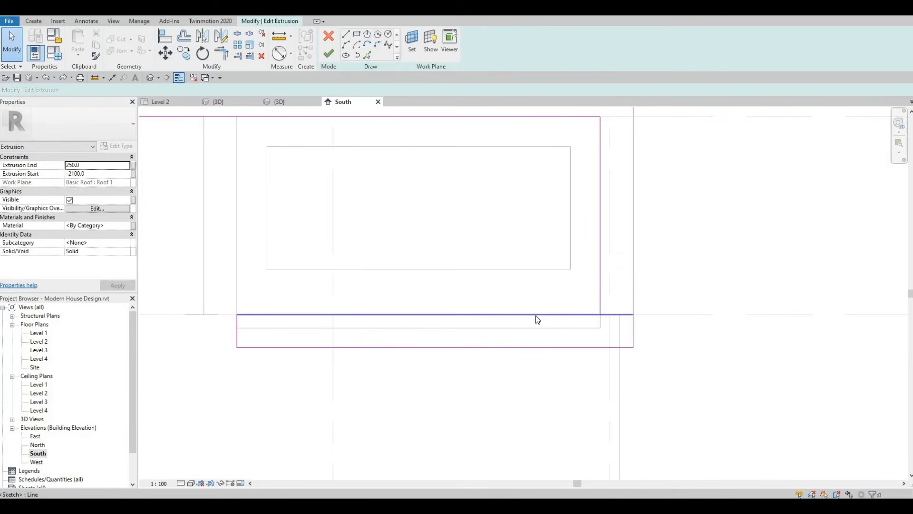
{"action": "left_click", "coordinate": [535, 315]}
{"action": "key", "text": "Delete"}
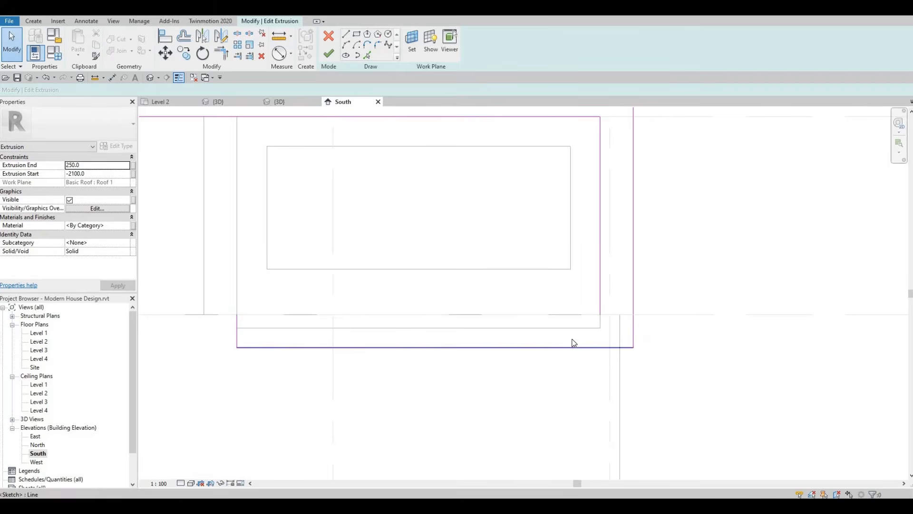
{"action": "key", "text": "ctrl+z"}
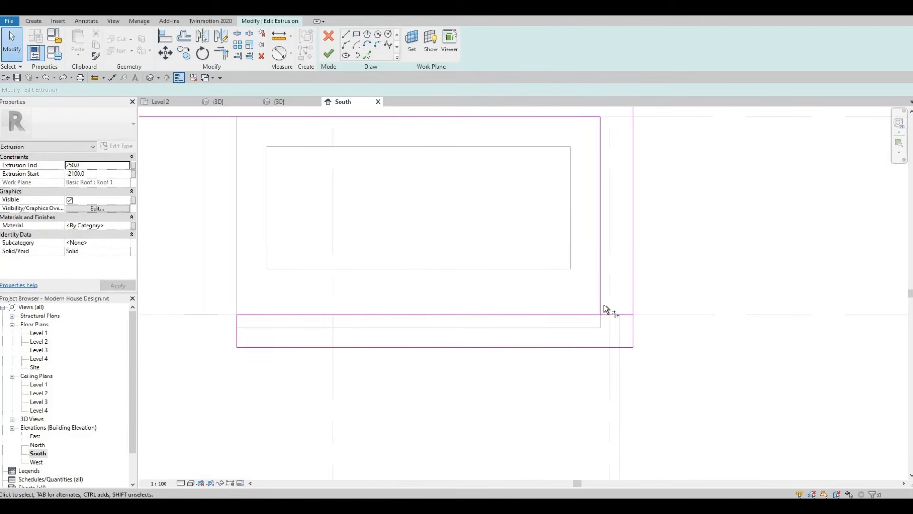
Step: Trim the inner vertical line at grid 3 with the Level 2 line, keeping only the segment beneath the frame's leg
{"action": "key", "text": "t"}
{"action": "key", "text": "r"}
{"action": "left_click", "coordinate": [600, 288]}
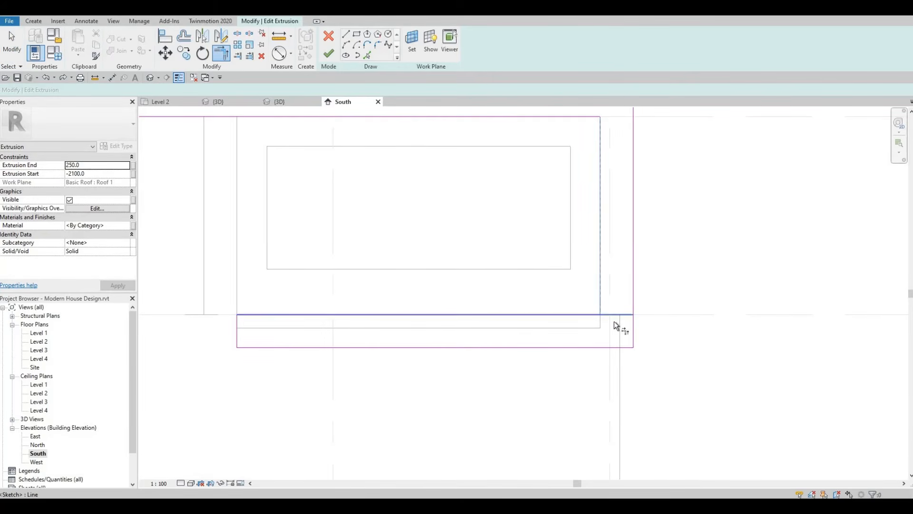
{"action": "left_click", "coordinate": [612, 314]}
{"action": "key", "text": "Escape"}
Step: Remove the bottom strip's leftover lines so the leg at grid 3 ends at Level 2, and finish the sketch
{"action": "left_click", "coordinate": [341, 349]}
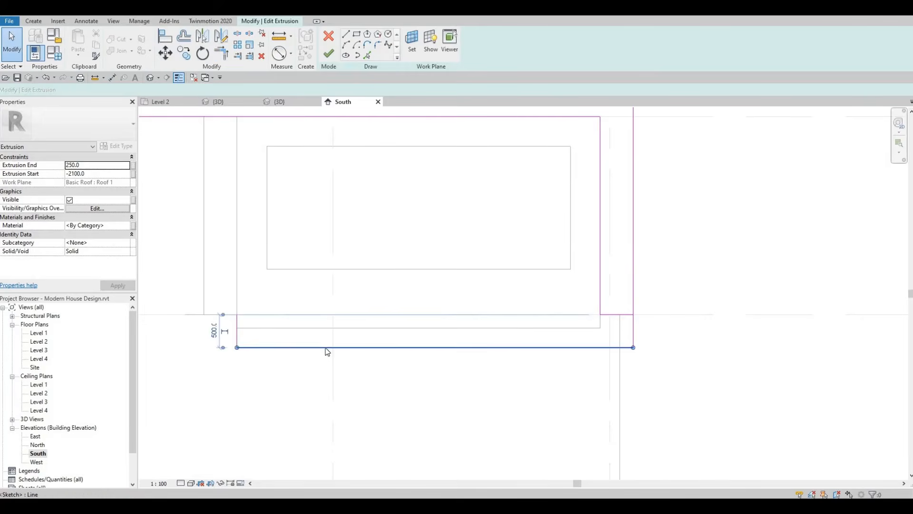
{"action": "key", "text": "Delete"}
{"action": "left_click", "coordinate": [237, 341]}
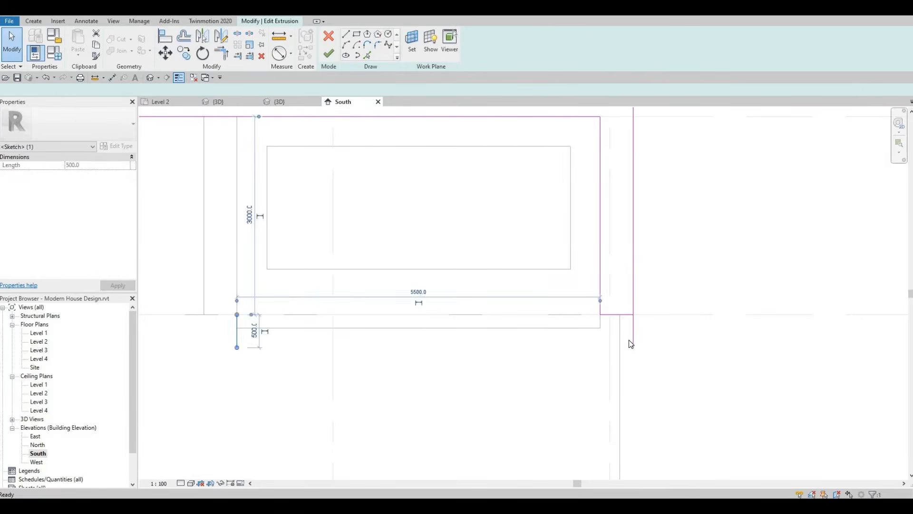
{"action": "key", "text": "Delete"}
{"action": "key", "text": "Delete"}
{"action": "key", "text": "Delete"}
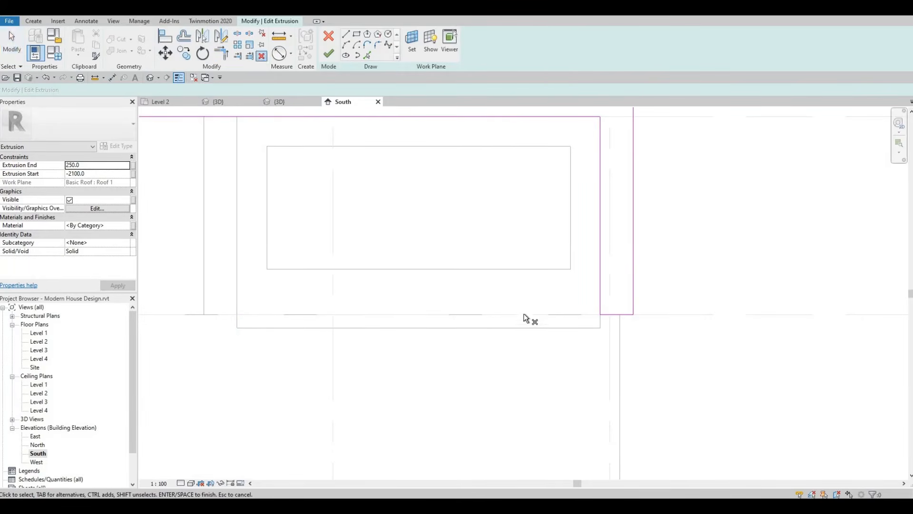
{"action": "scroll", "coordinate": [525, 317], "scroll_direction": "down", "scroll_amount": 3}
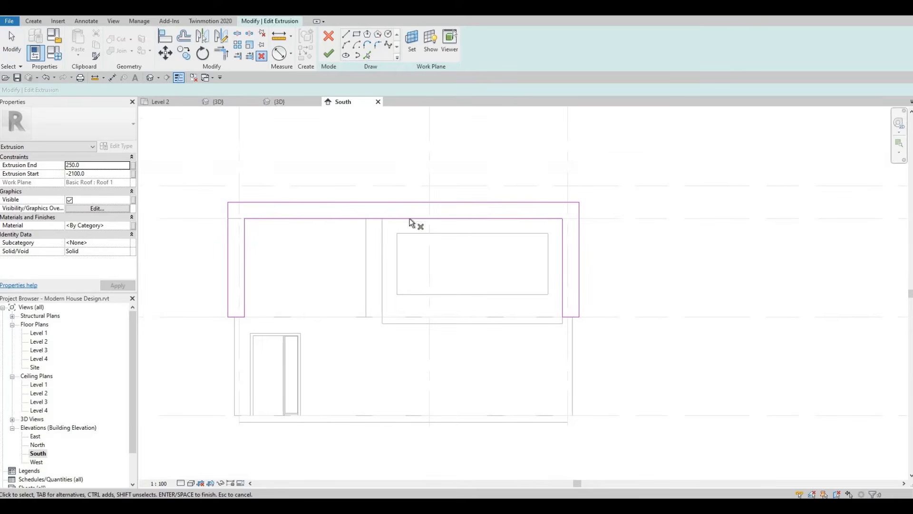
{"action": "left_click", "coordinate": [328, 54]}
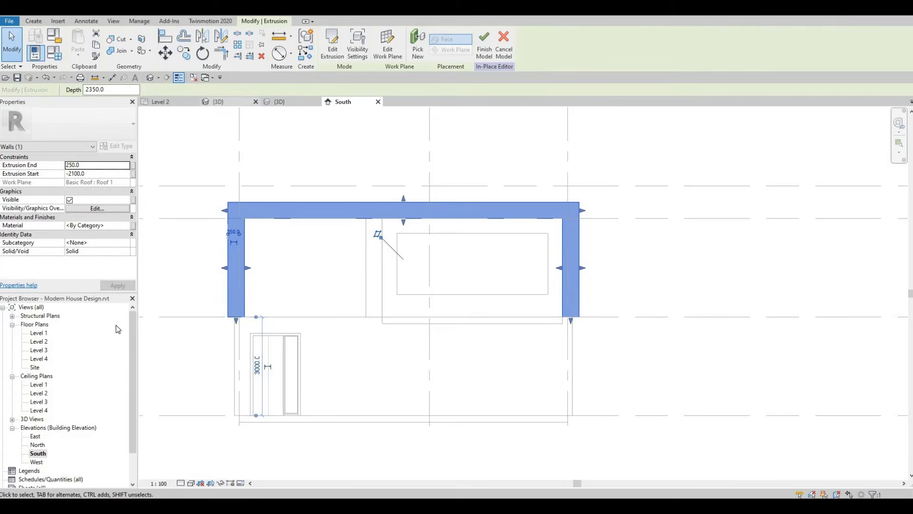
Step: Extend the frame's rear face past the far end of the house in 3D, to an extrusion start of about -18862 mm
{"action": "left_click", "coordinate": [288, 101]}
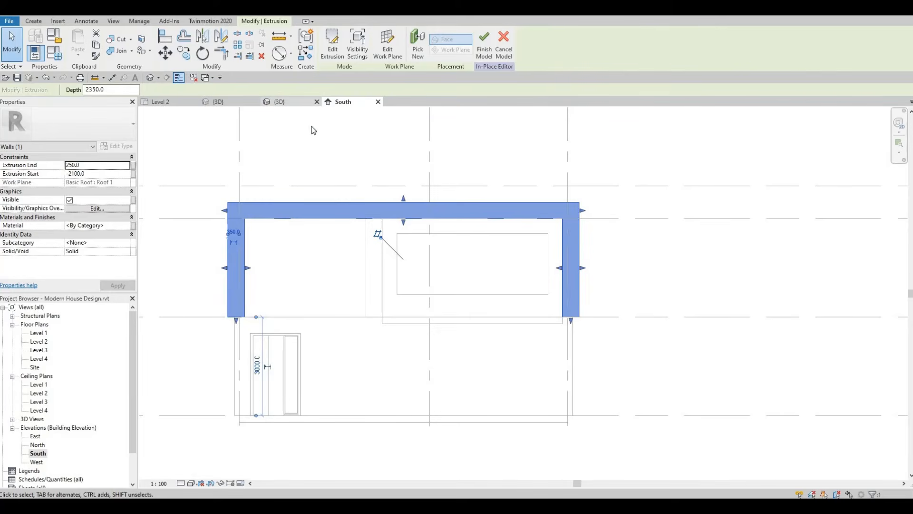
{"action": "middle_click_drag", "start_coordinate": [331, 245], "coordinate": [292, 244], "text": "shift"}
{"action": "middle_click_drag", "start_coordinate": [571, 274], "coordinate": [455, 278]}
{"action": "left_click", "coordinate": [418, 267]}
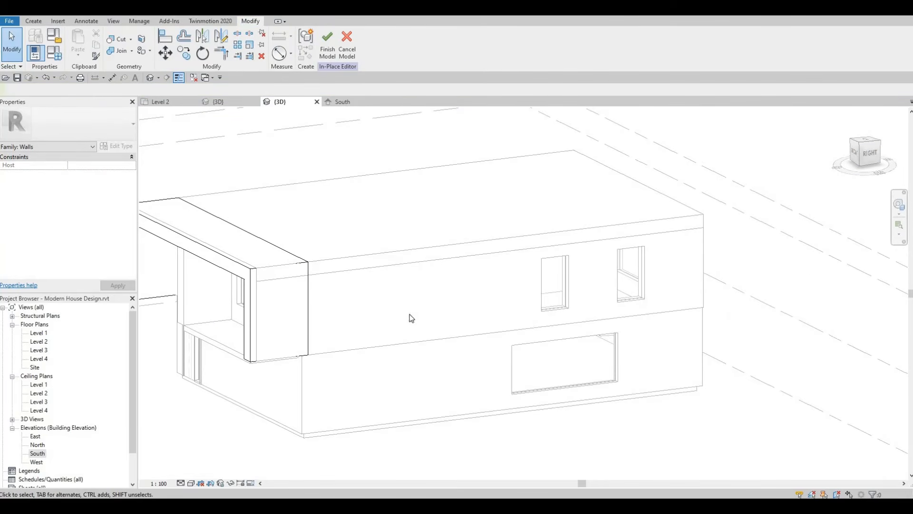
{"action": "middle_click_drag", "start_coordinate": [409, 314], "coordinate": [455, 329]}
{"action": "left_click", "coordinate": [287, 293]}
{"action": "left_click", "coordinate": [284, 284]}
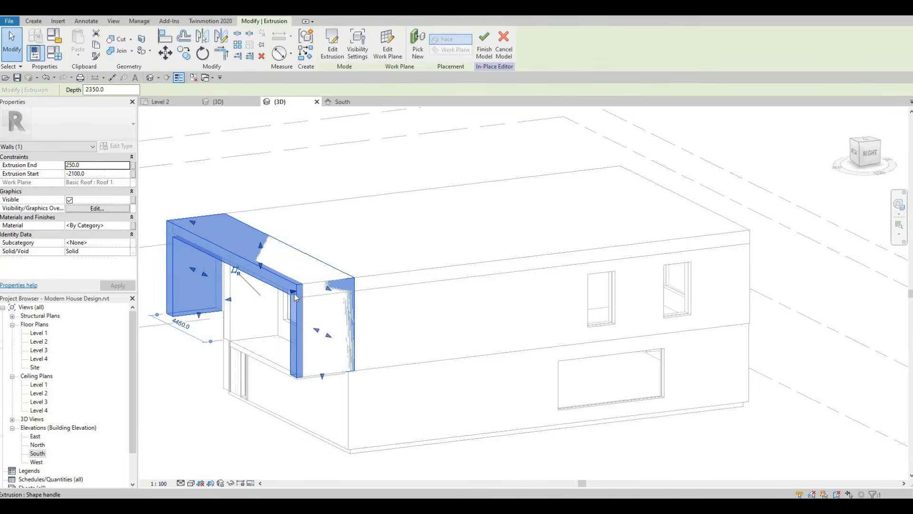
{"action": "left_click_drag", "start_coordinate": [293, 291], "coordinate": [697, 210]}
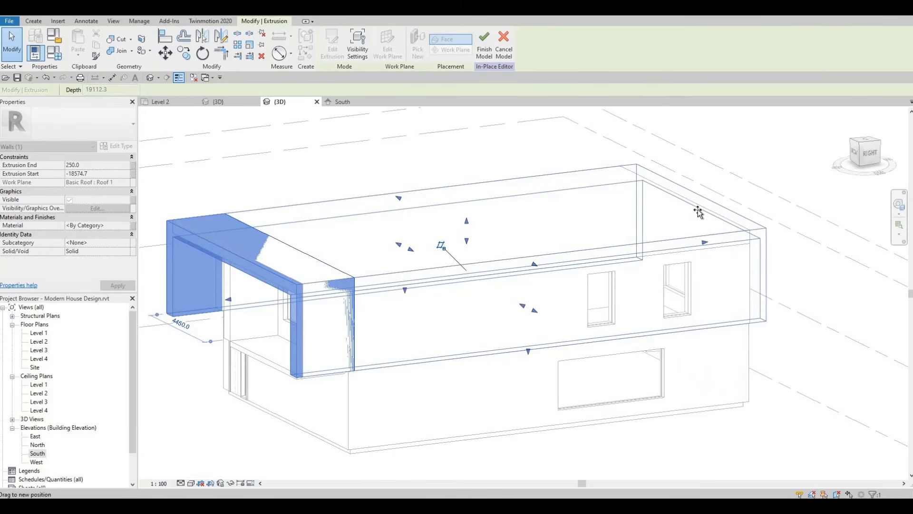
Step: Move the frame's front face back to an extrusion end of -2100 mm and finish the in-place wall model
{"action": "left_click_drag", "start_coordinate": [229, 298], "coordinate": [291, 291]}
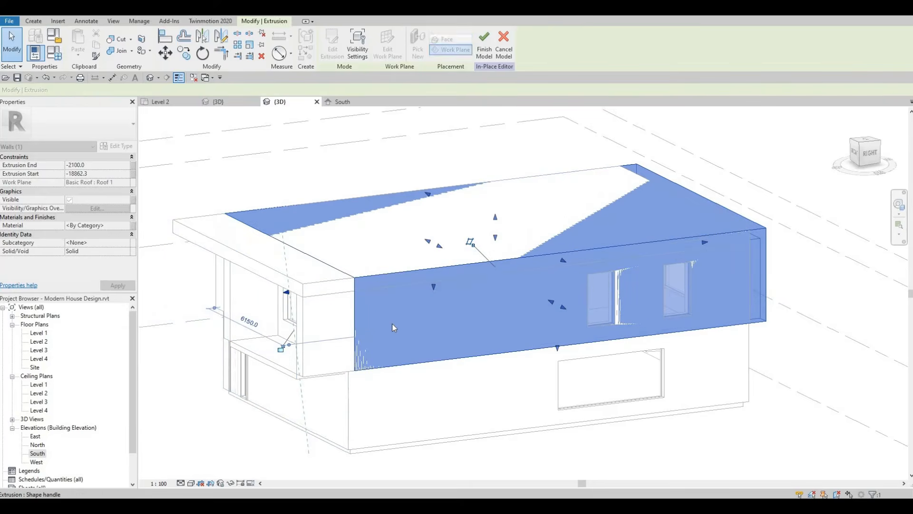
{"action": "key", "text": "Escape"}
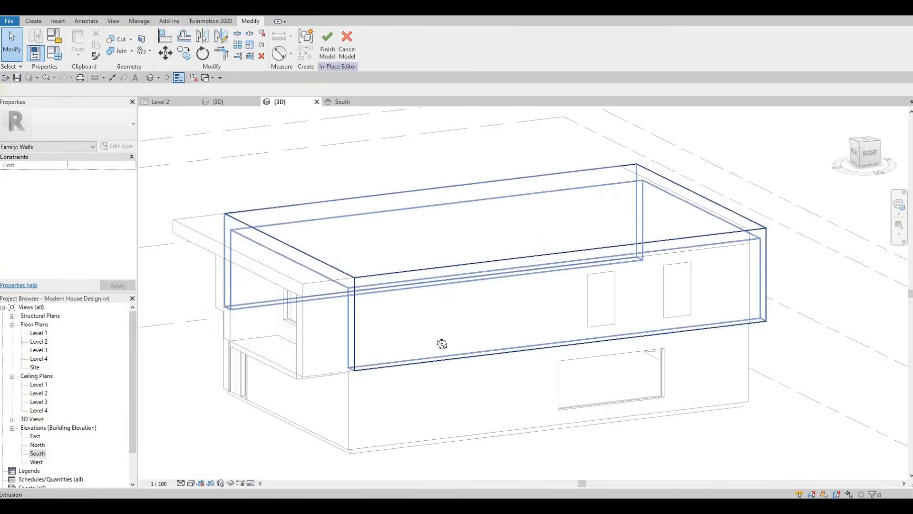
{"action": "middle_click_drag", "start_coordinate": [442, 343], "coordinate": [386, 339], "text": "shift"}
{"action": "middle_click_drag", "start_coordinate": [493, 320], "coordinate": [585, 312]}
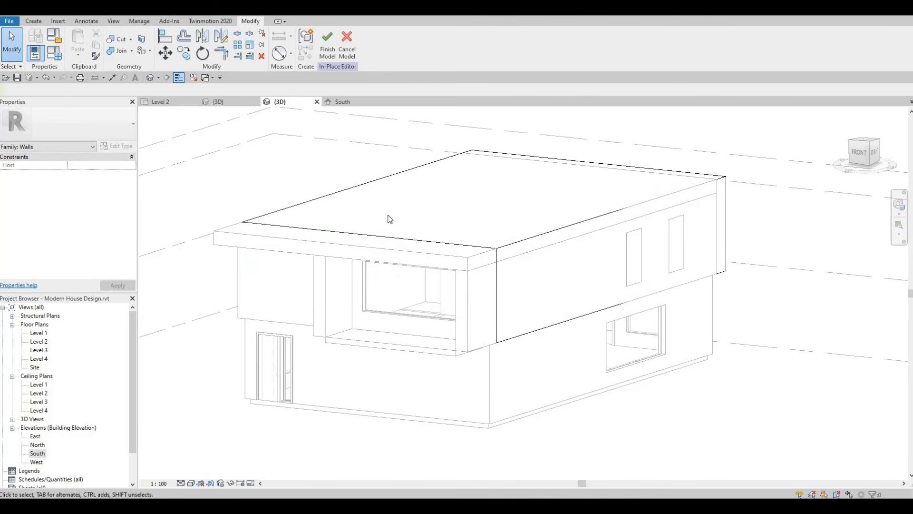
{"action": "left_click", "coordinate": [327, 38]}
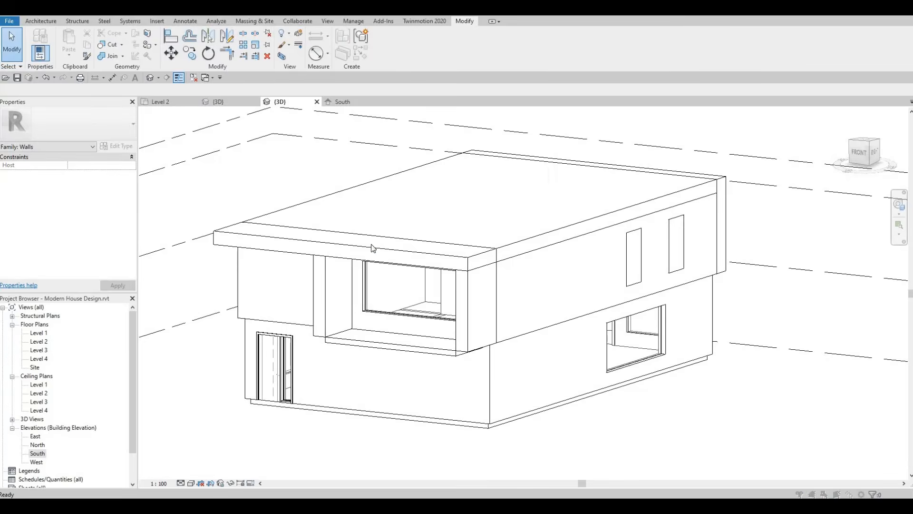
Step: Delete the narrow Exterior Wall 2 beside the large upper-floor window in the South elevation
{"action": "left_click", "coordinate": [404, 235]}
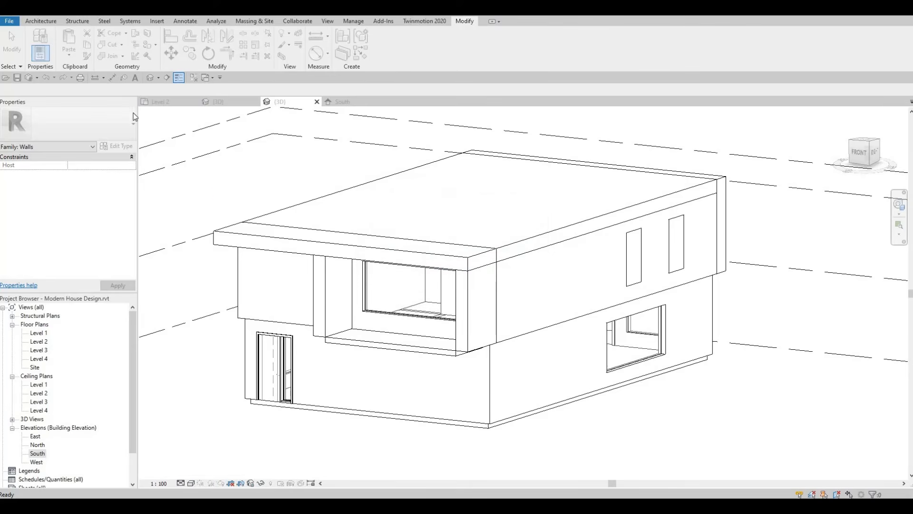
{"action": "double_click", "coordinate": [36, 454]}
{"action": "scroll", "coordinate": [352, 303], "scroll_direction": "up", "scroll_amount": 1}
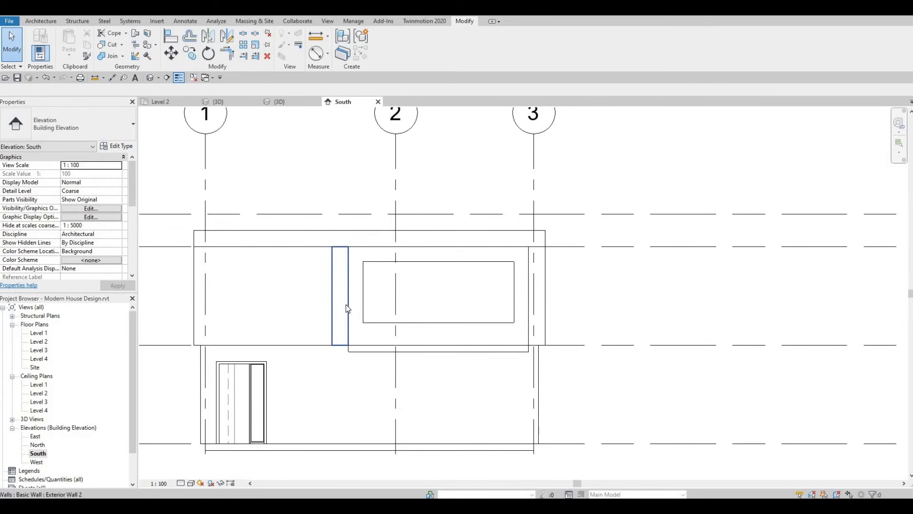
{"action": "left_click", "coordinate": [346, 304]}
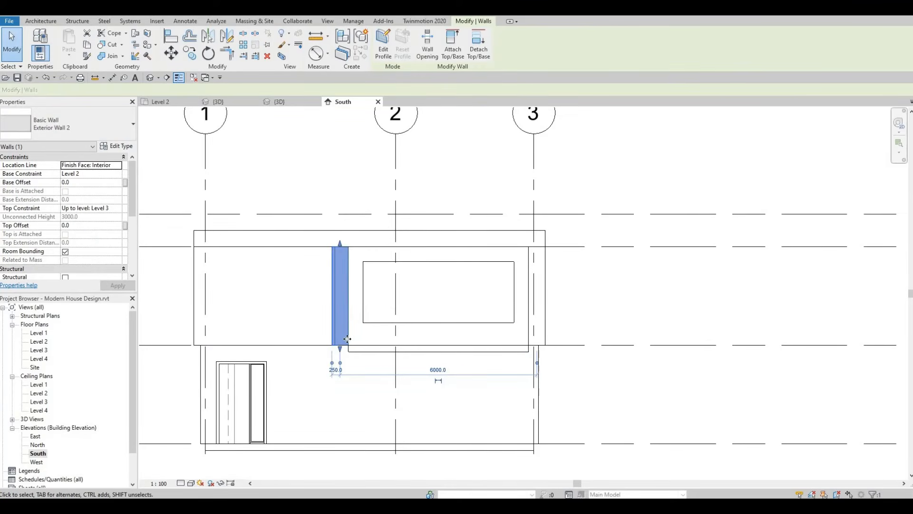
{"action": "key", "text": "Escape"}
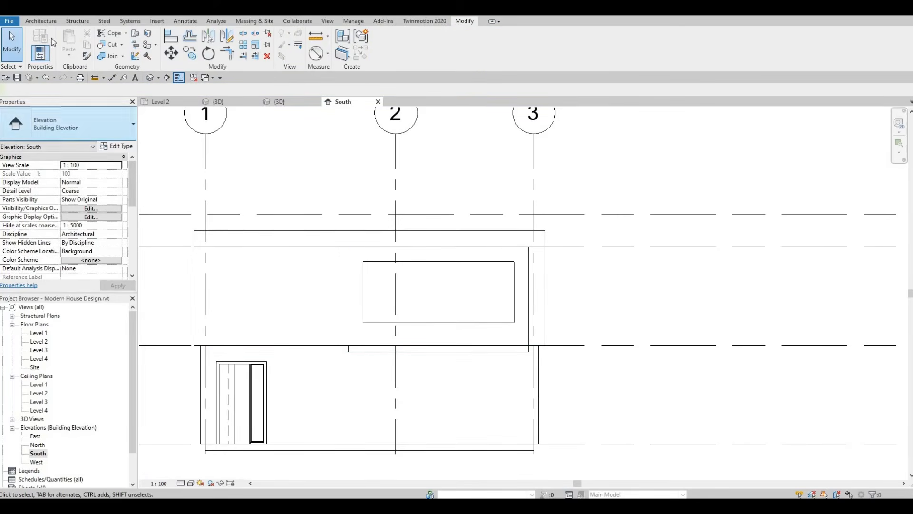
{"action": "left_click", "coordinate": [42, 20]}
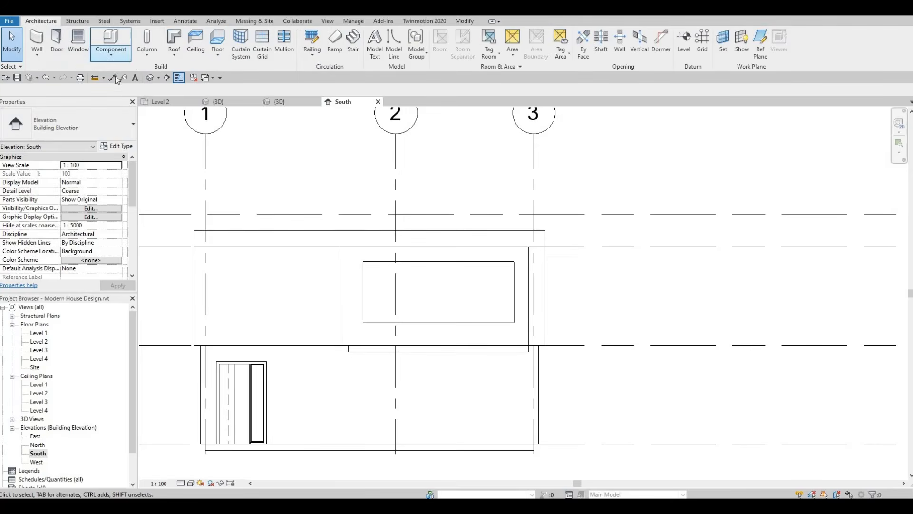
Step: Start another in-place model in the Walls category, keeping the suggested name
{"action": "left_click", "coordinate": [112, 54]}
{"action": "left_click", "coordinate": [124, 96]}
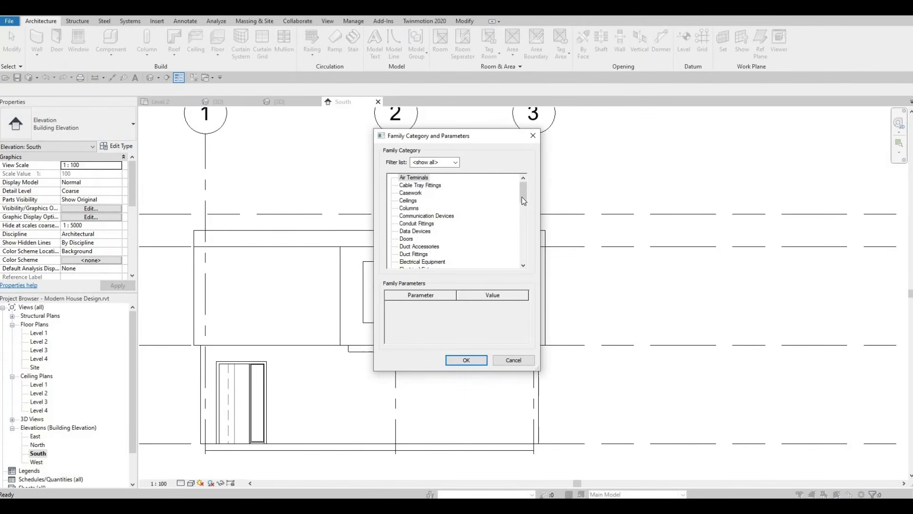
{"action": "scroll", "coordinate": [524, 265], "scroll_direction": "down", "scroll_amount": 15}
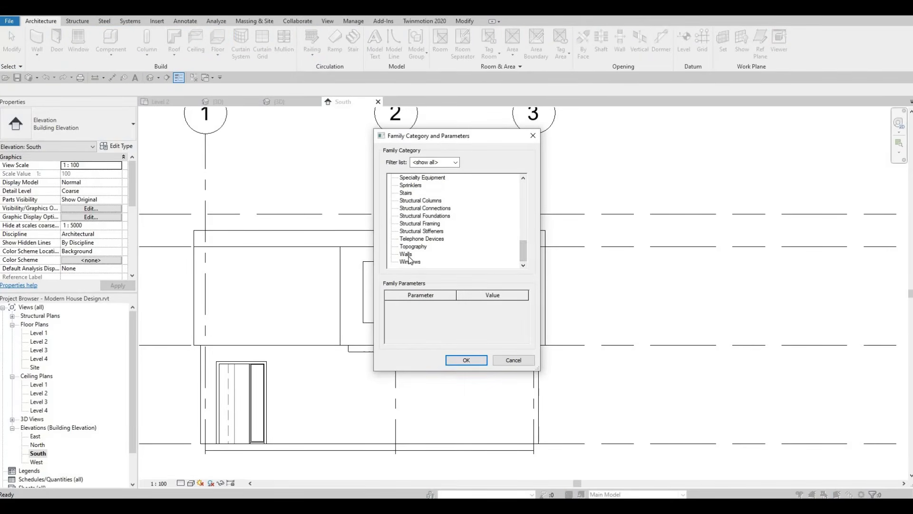
{"action": "left_click", "coordinate": [459, 360]}
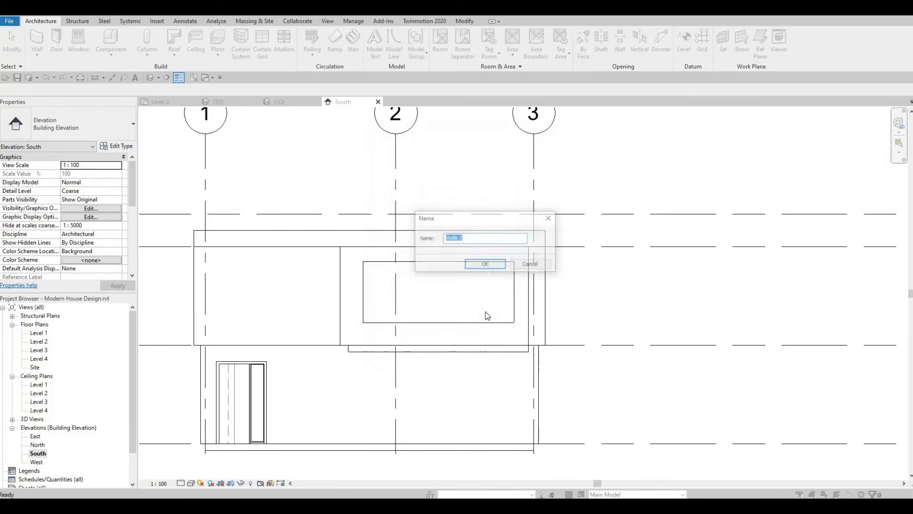
{"action": "left_click", "coordinate": [484, 265]}
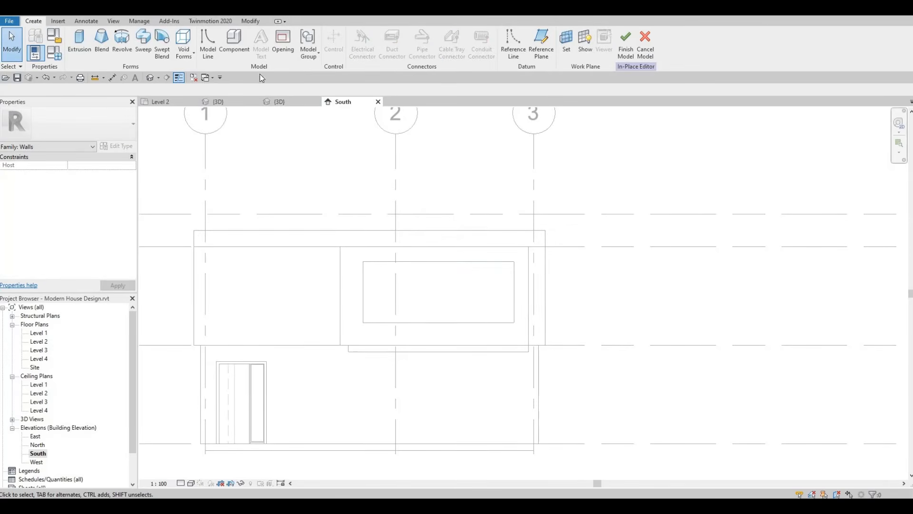
Step: Start an extrusion in the South elevation with the flat roof's front face picked as its work plane
{"action": "left_click", "coordinate": [79, 44]}
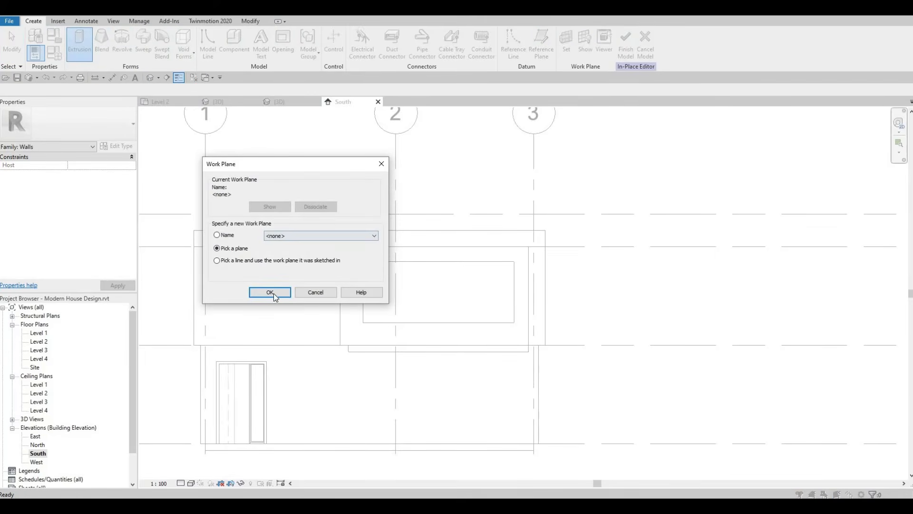
{"action": "key", "text": "Return"}
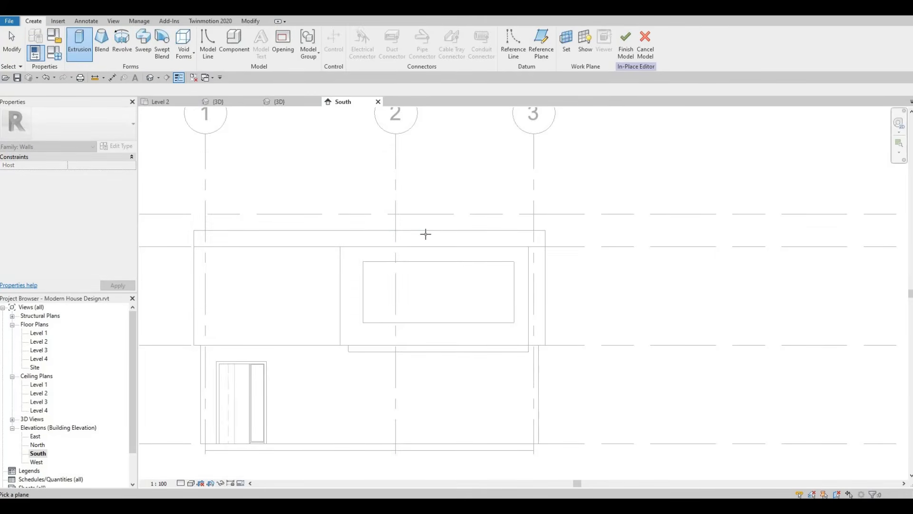
{"action": "key", "text": "Tab"}
{"action": "key", "text": "Tab"}
{"action": "key", "text": "Tab"}
{"action": "key", "text": "Tab"}
{"action": "key", "text": "Tab"}
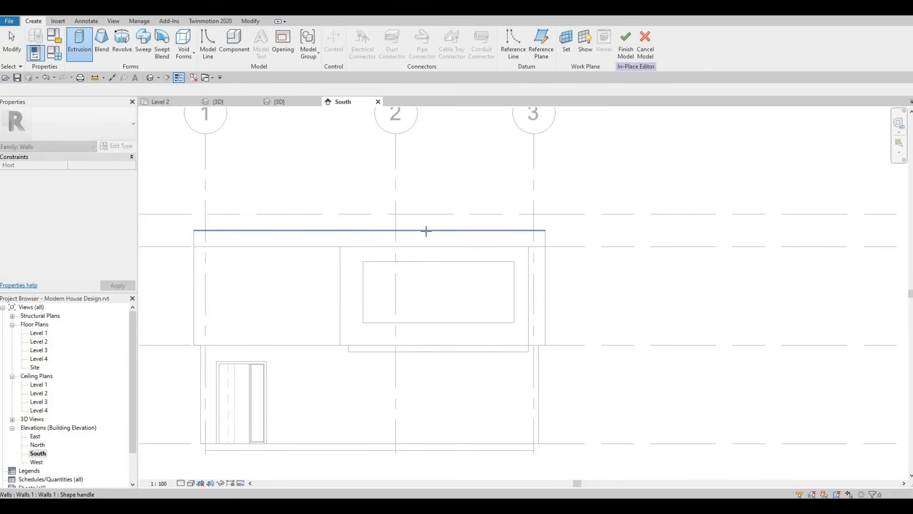
{"action": "key", "text": "Tab"}
{"action": "key", "text": "Tab"}
{"action": "key", "text": "Tab"}
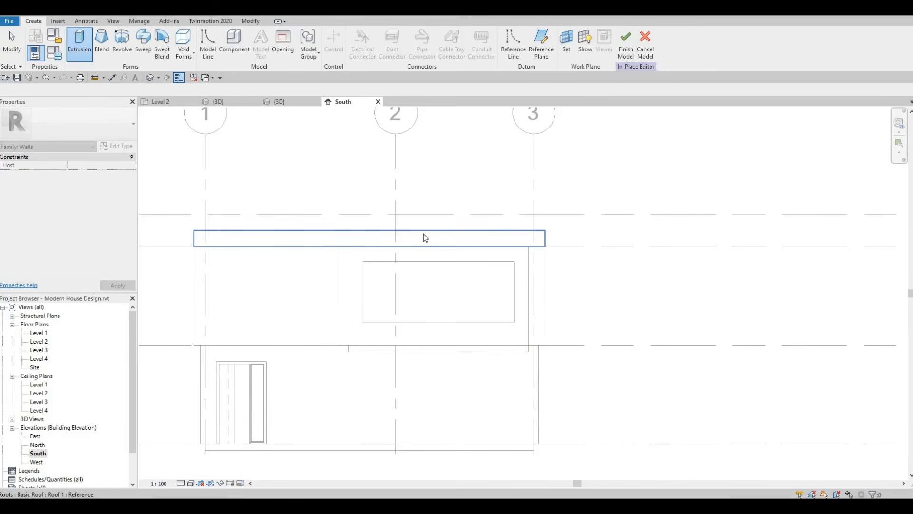
{"action": "left_click", "coordinate": [425, 238]}
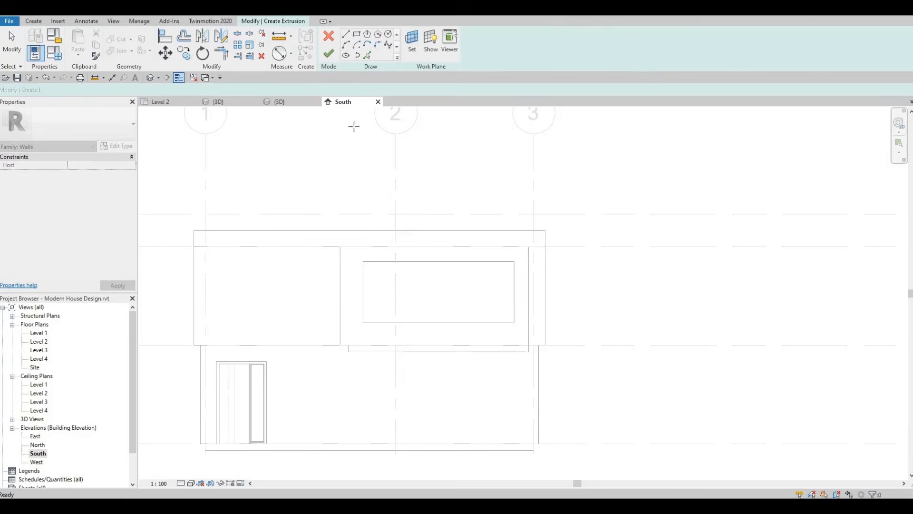
Step: Sketch a 6250 by 500 mm rectangle on the roof edge above the large window and a 500 by 3000 mm leg at grid 3
{"action": "left_click", "coordinate": [340, 246]}
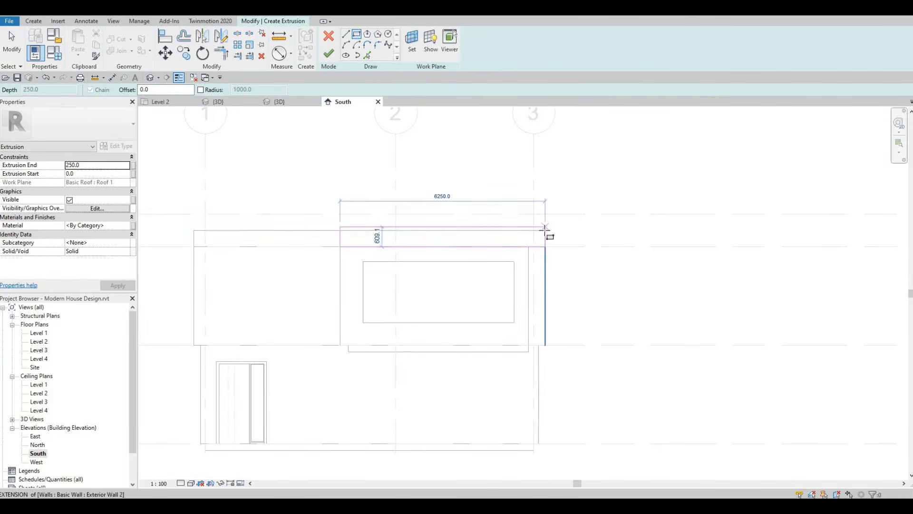
{"action": "left_click", "coordinate": [545, 230]}
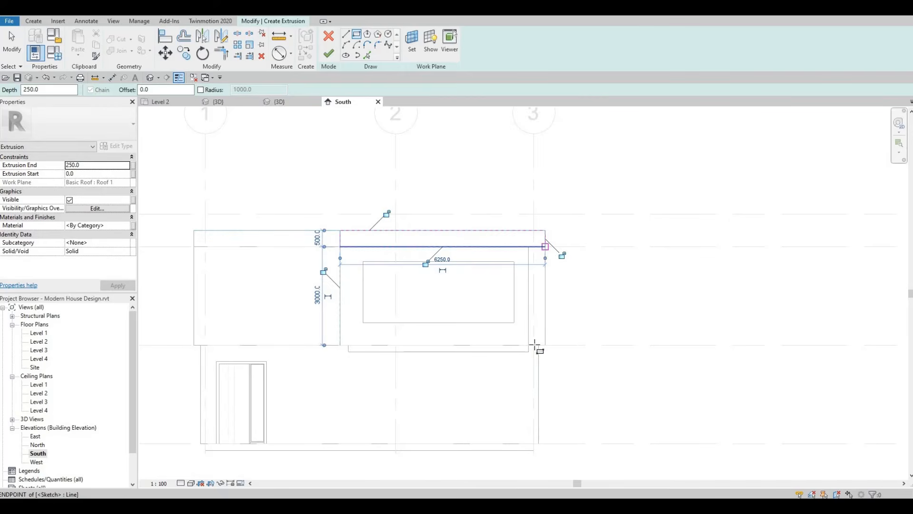
{"action": "left_click", "coordinate": [545, 246]}
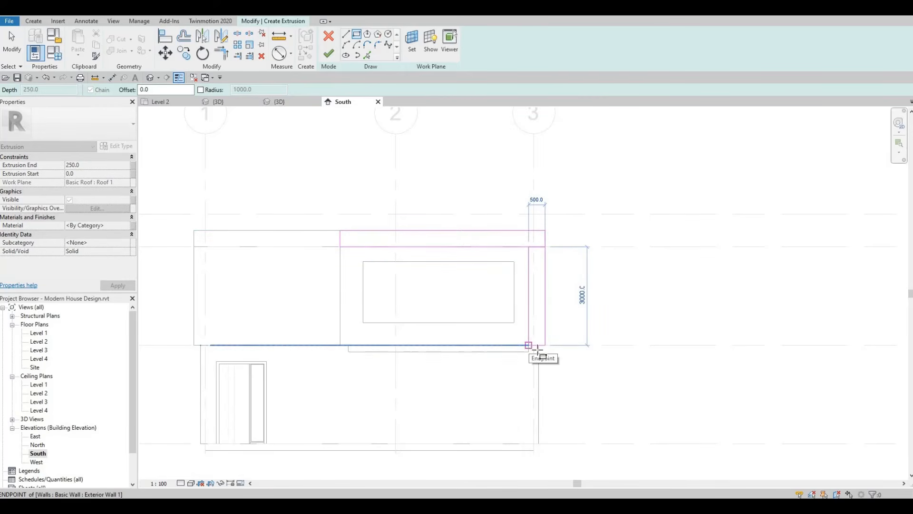
{"action": "left_click", "coordinate": [529, 345]}
Step: Sketch a 6250 mm wide strip below Level 2 under the large window and set its height to 500 mm
{"action": "left_click", "coordinate": [545, 346]}
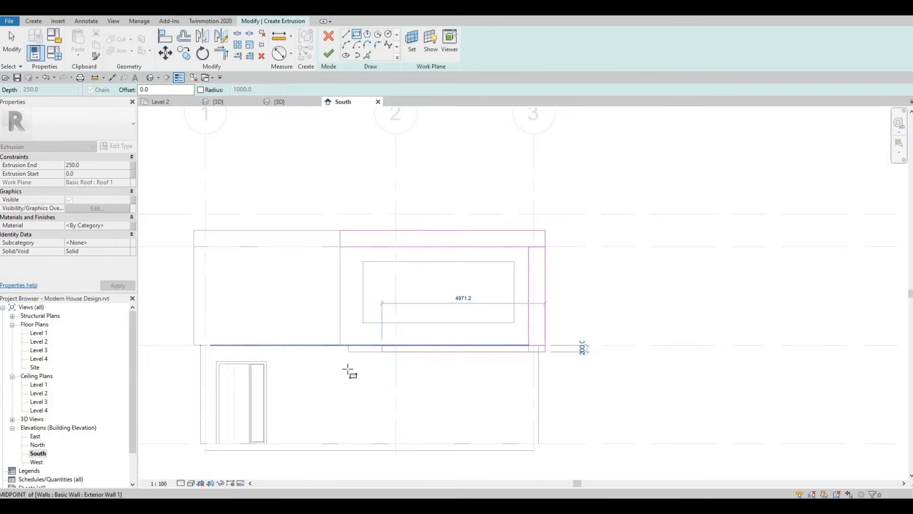
{"action": "scroll", "coordinate": [345, 373], "scroll_direction": "up", "scroll_amount": 2}
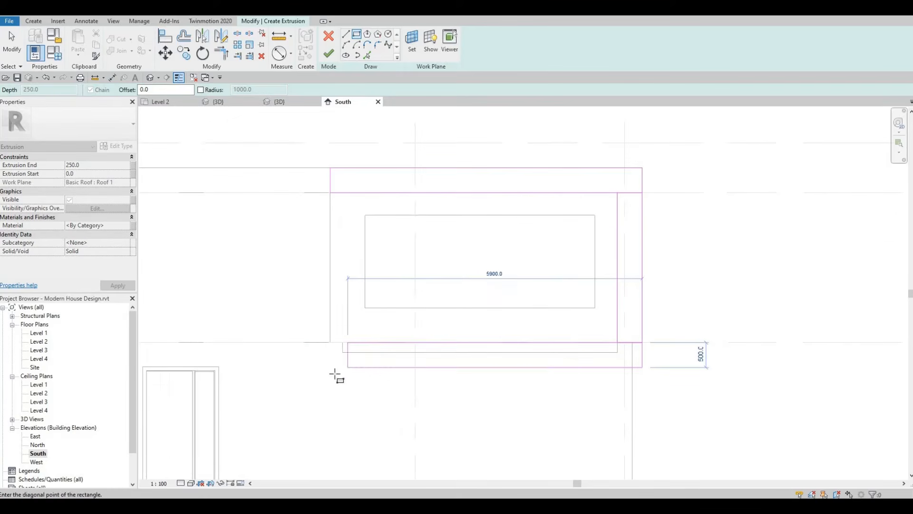
{"action": "left_click", "coordinate": [516, 369]}
{"action": "key", "text": "Escape"}
{"action": "left_click", "coordinate": [635, 368]}
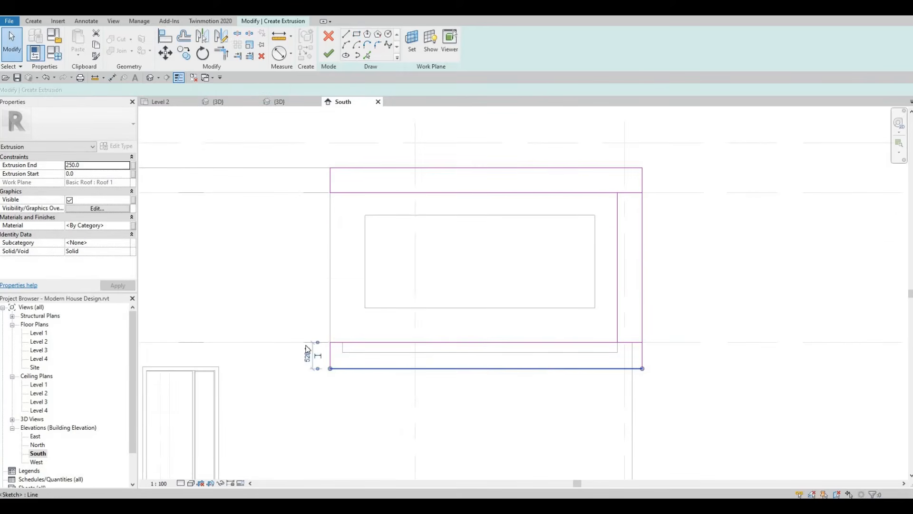
{"action": "left_click", "coordinate": [307, 355]}
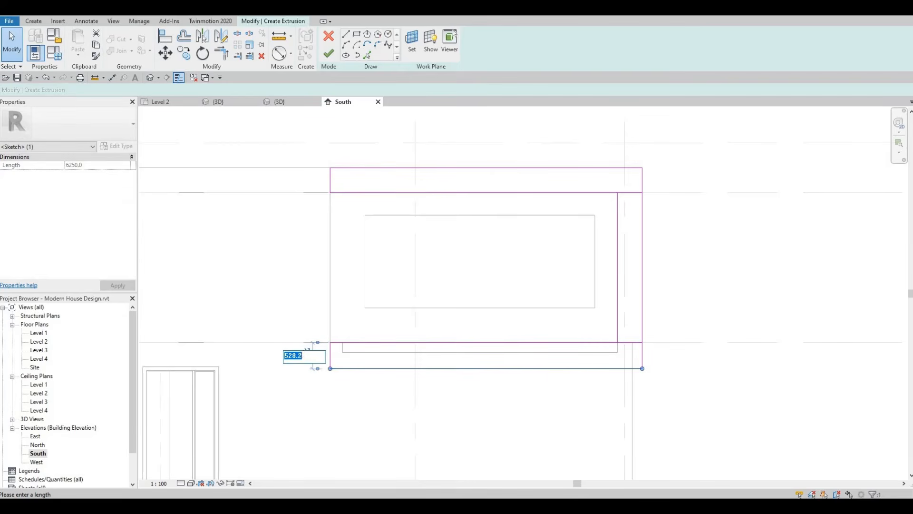
{"action": "key", "text": "Return"}
{"action": "left_click", "coordinate": [455, 353]}
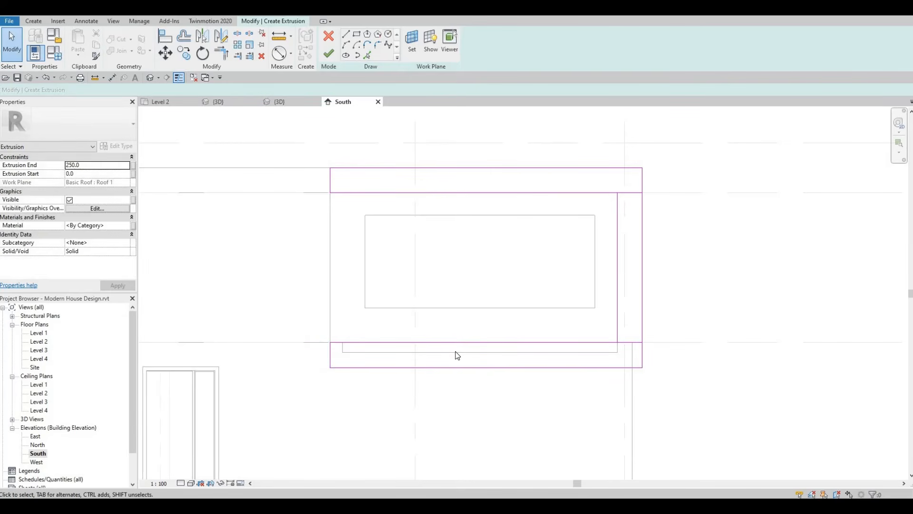
Step: Remove the inner lines where the leg meets the upper and lower strips, leaving one C-shaped outline, and finish the sketch
{"action": "middle_click_drag", "start_coordinate": [431, 364], "coordinate": [406, 373]}
{"action": "key", "text": "o"}
{"action": "key", "text": "f"}
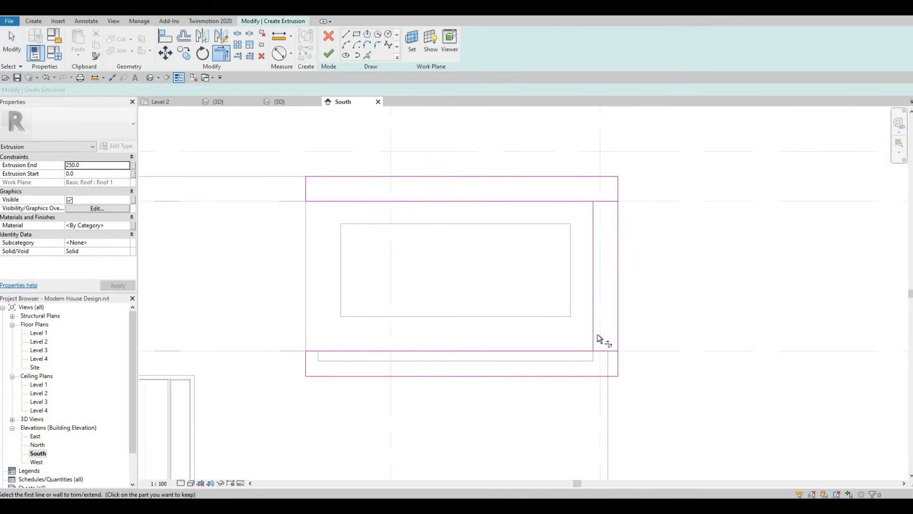
{"action": "key", "text": "Escape"}
{"action": "left_click", "coordinate": [606, 201]}
{"action": "key", "text": "Delete"}
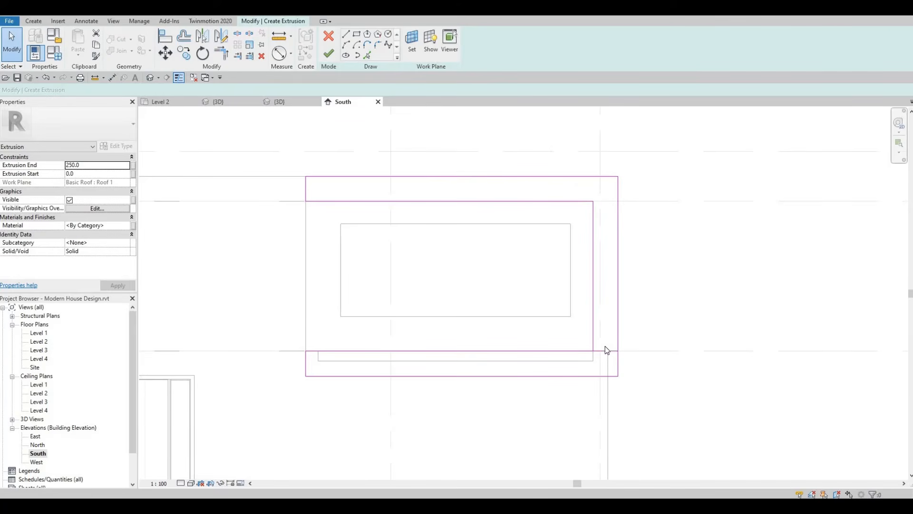
{"action": "key", "text": "Delete"}
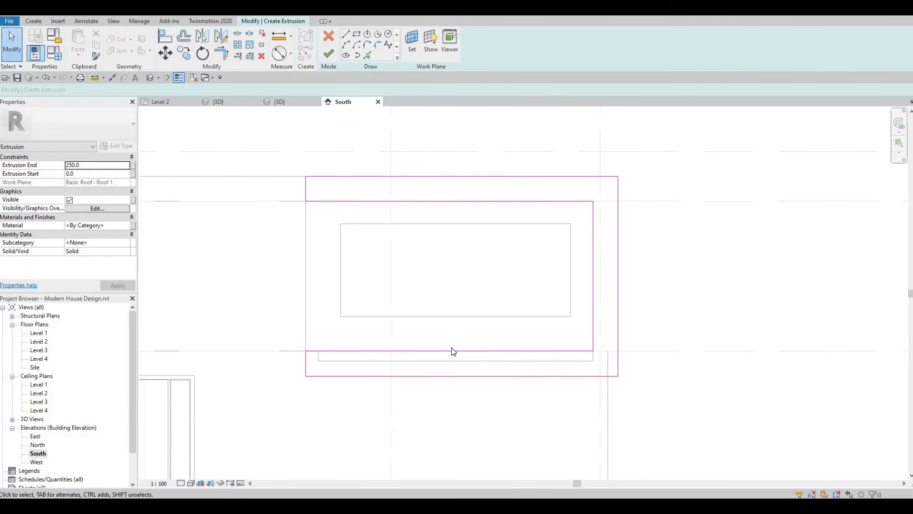
{"action": "left_click", "coordinate": [330, 53]}
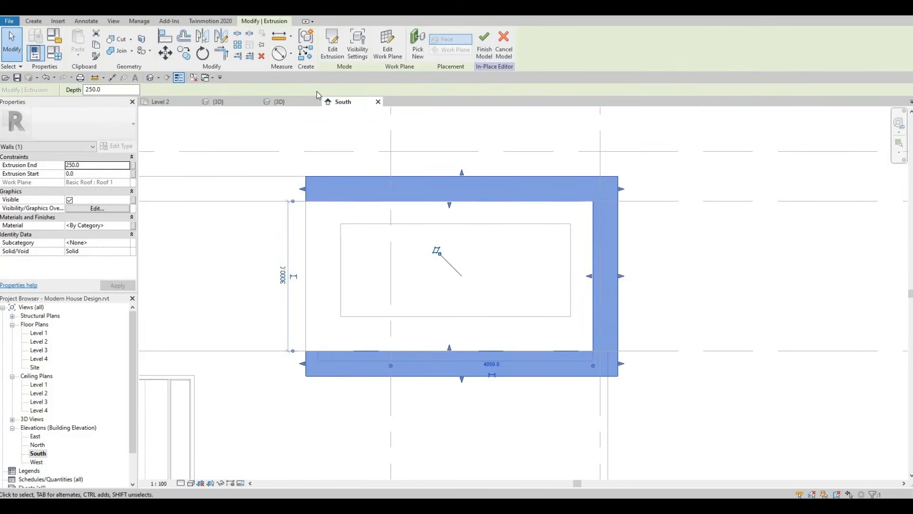
Step: Extend the C-shaped frame's rear face in 3D back to the front end of the existing upper-floor wrap wall
{"action": "key", "text": "ctrl+Tab"}
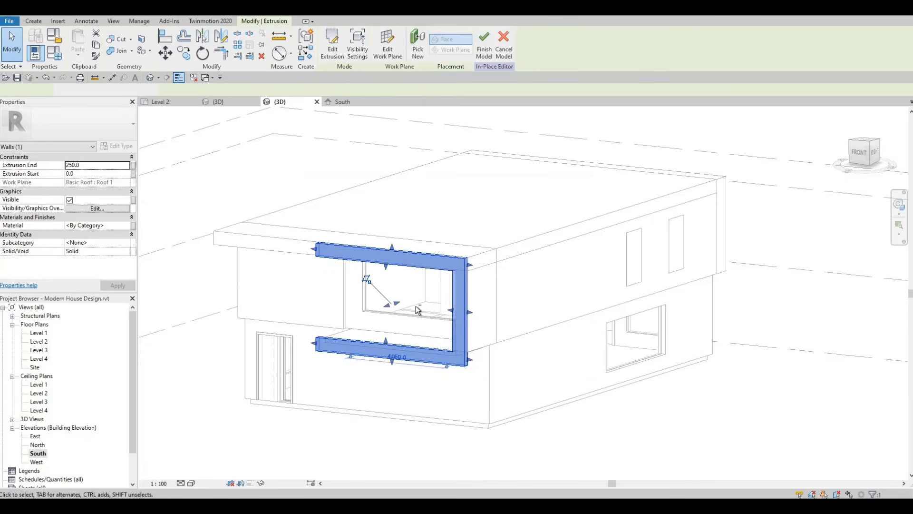
{"action": "middle_click_drag", "start_coordinate": [350, 351], "coordinate": [400, 307], "text": "shift"}
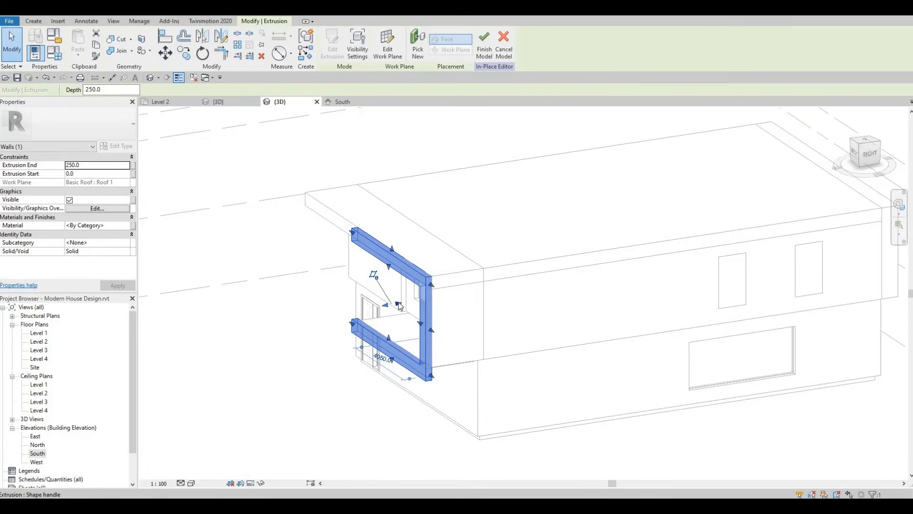
{"action": "left_click_drag", "start_coordinate": [411, 301], "coordinate": [441, 317]}
{"action": "left_click", "coordinate": [507, 344]}
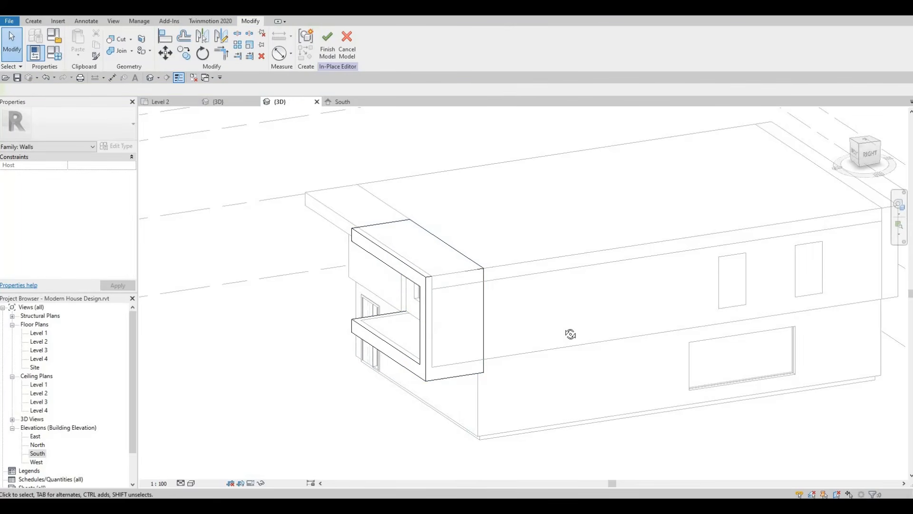
Step: Check the new front frame from several sides in 3D and finish the in-place wall model
{"action": "middle_click_drag", "start_coordinate": [570, 334], "coordinate": [595, 314], "text": "shift"}
{"action": "middle_click_drag", "start_coordinate": [464, 347], "coordinate": [524, 222], "text": "shift"}
{"action": "middle_click_drag", "start_coordinate": [380, 427], "coordinate": [470, 318]}
{"action": "middle_click_drag", "start_coordinate": [626, 326], "coordinate": [476, 166], "text": "shift"}
{"action": "left_click", "coordinate": [328, 46]}
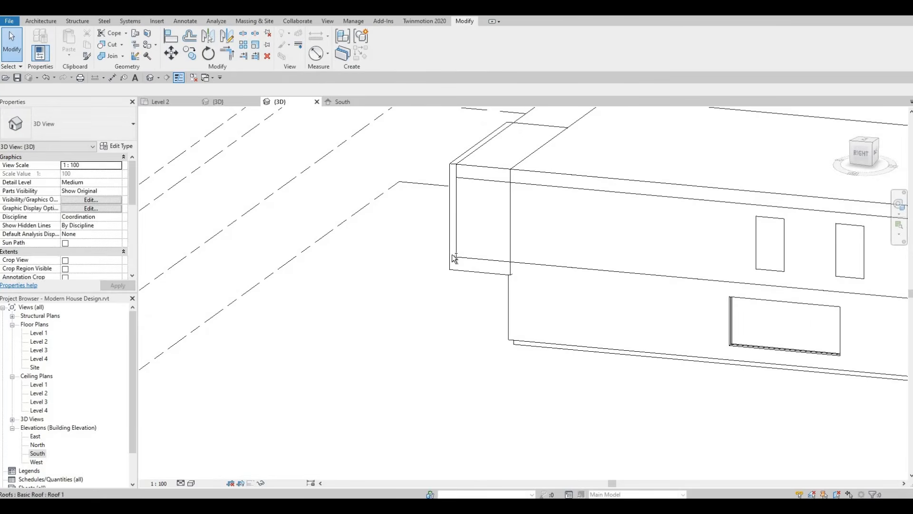
{"action": "middle_click_drag", "start_coordinate": [523, 267], "coordinate": [489, 368], "text": "shift"}
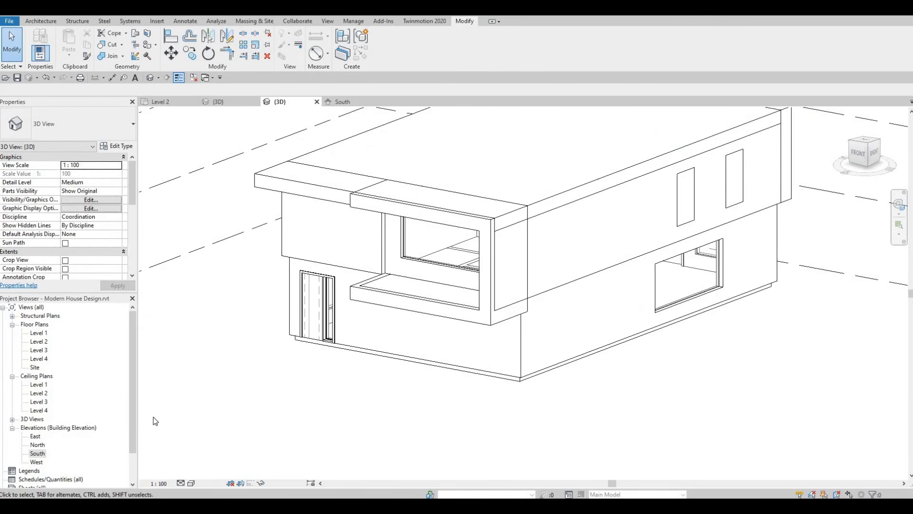
Step: Open the Level 2 floor plan and delete the Exterior Wall 2 that runs along grid 1
{"action": "double_click", "coordinate": [43, 343]}
{"action": "middle_click_drag", "start_coordinate": [300, 114], "coordinate": [332, 292]}
{"action": "scroll", "coordinate": [332, 267], "scroll_direction": "up", "scroll_amount": 1}
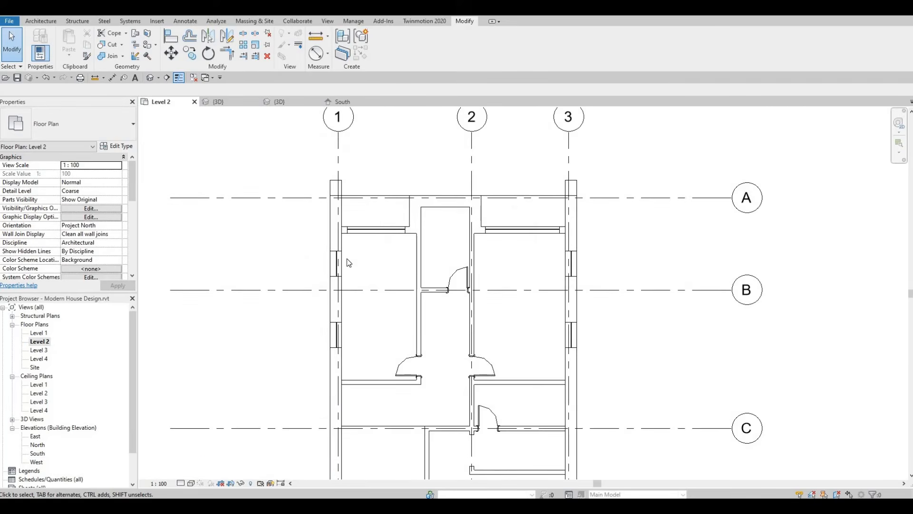
{"action": "scroll", "coordinate": [348, 263], "scroll_direction": "up", "scroll_amount": 3}
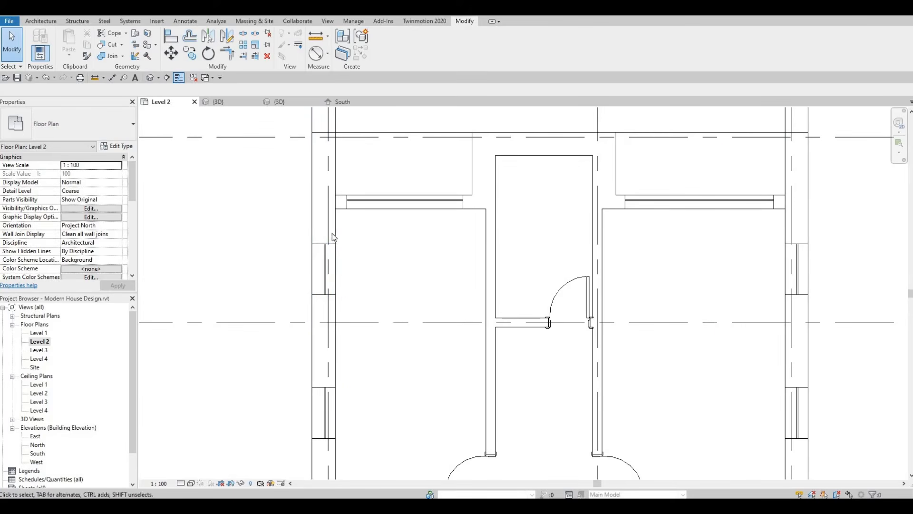
{"action": "scroll", "coordinate": [638, 252], "scroll_direction": "down", "scroll_amount": 1}
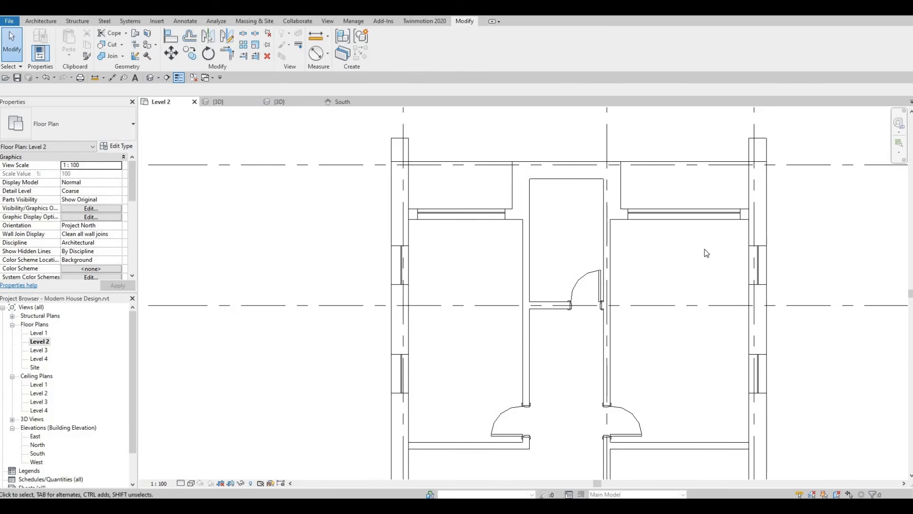
{"action": "left_click", "coordinate": [751, 185]}
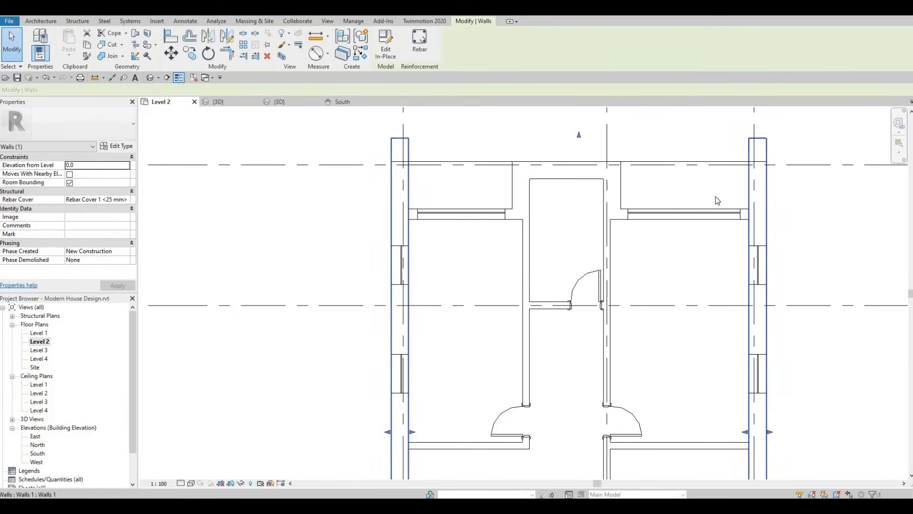
{"action": "middle_click_drag", "start_coordinate": [651, 213], "coordinate": [629, 142]}
{"action": "key", "text": "Escape"}
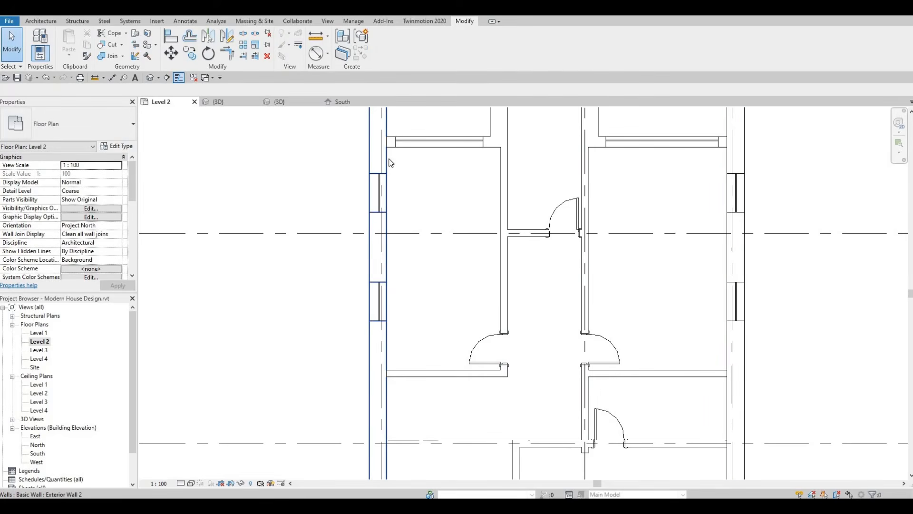
{"action": "left_click", "coordinate": [388, 163]}
{"action": "middle_click_drag", "start_coordinate": [451, 214], "coordinate": [423, 270]}
{"action": "key", "text": "Escape"}
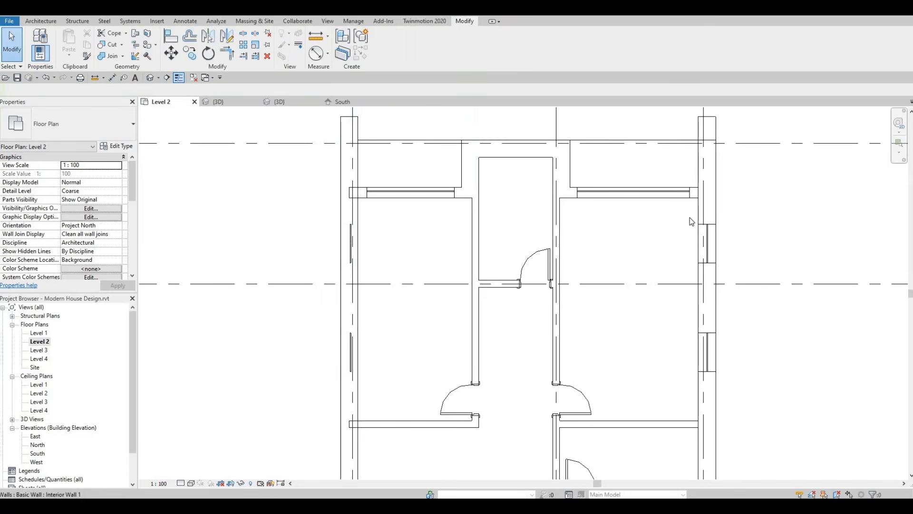
Step: Delete the Exterior Wall 2 that overlaps the in-place wall along grid 3 on Level 2
{"action": "key", "text": "Tab"}
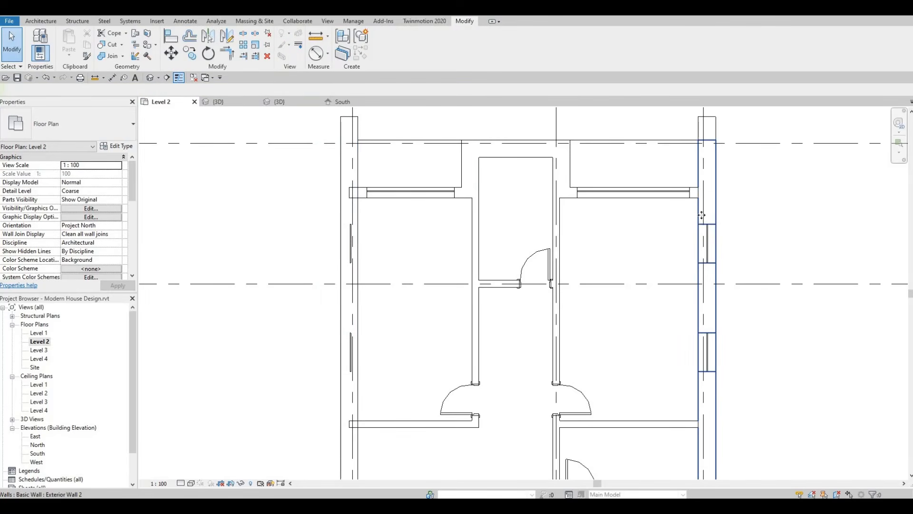
{"action": "left_click", "coordinate": [702, 215]}
{"action": "key", "text": "Delete"}
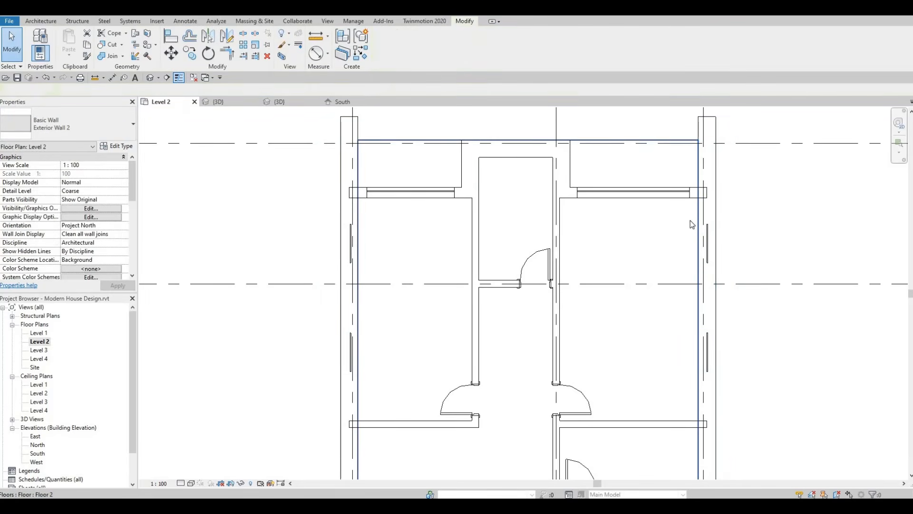
Step: Align the rear end of the in-place wrap wall with the outer face of the rear Exterior Wall 2 on Level 2
{"action": "left_click", "coordinate": [717, 116]}
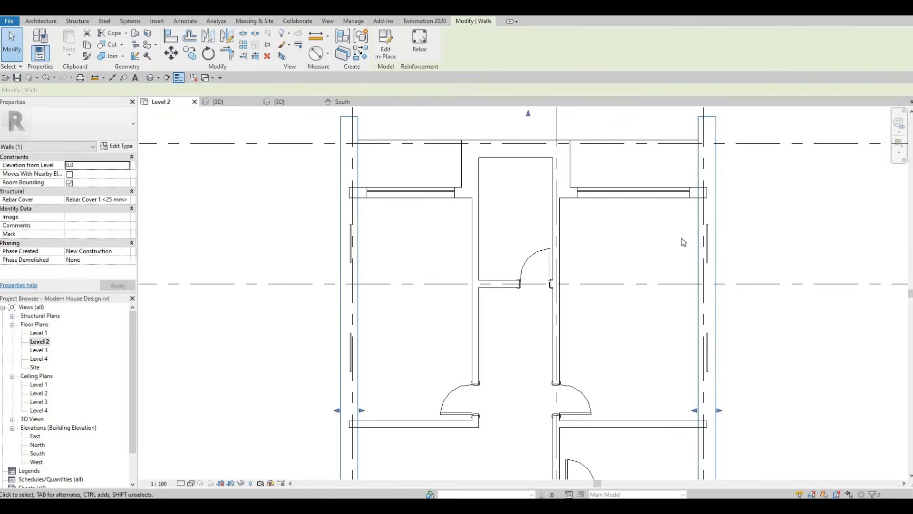
{"action": "middle_click_drag", "start_coordinate": [682, 238], "coordinate": [680, 334]}
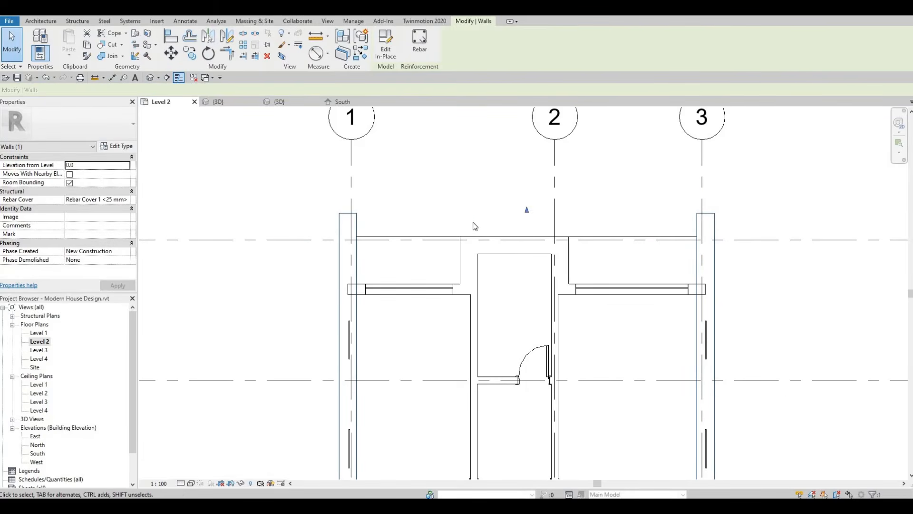
{"action": "key", "text": "a"}
{"action": "key", "text": "l"}
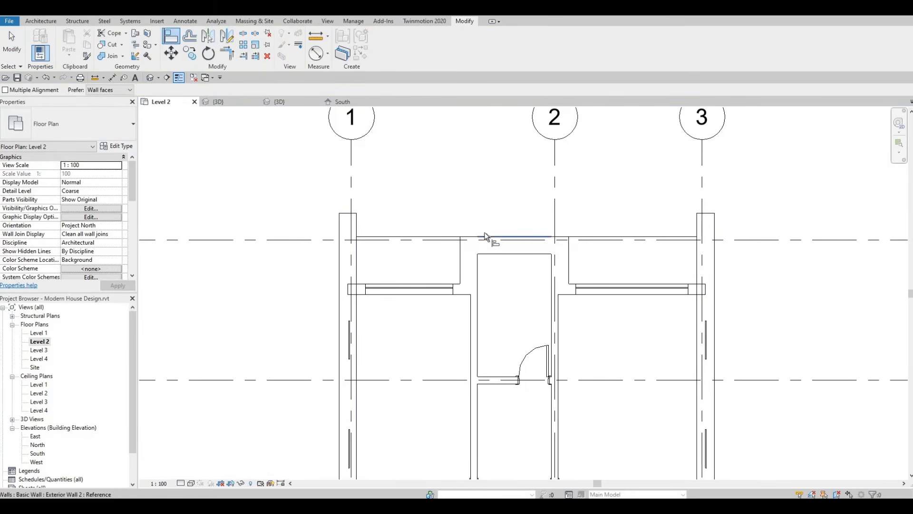
{"action": "scroll", "coordinate": [460, 238], "scroll_direction": "up", "scroll_amount": 2}
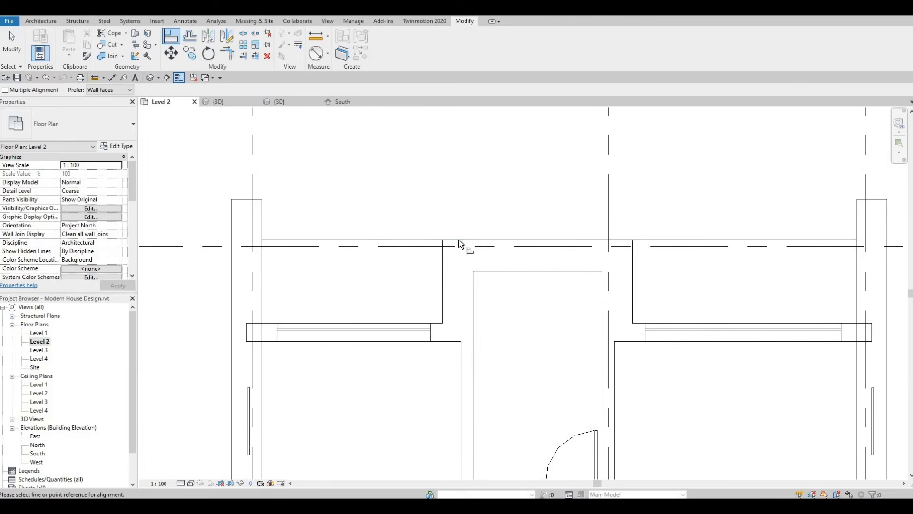
{"action": "left_click", "coordinate": [409, 236]}
{"action": "left_click", "coordinate": [248, 201]}
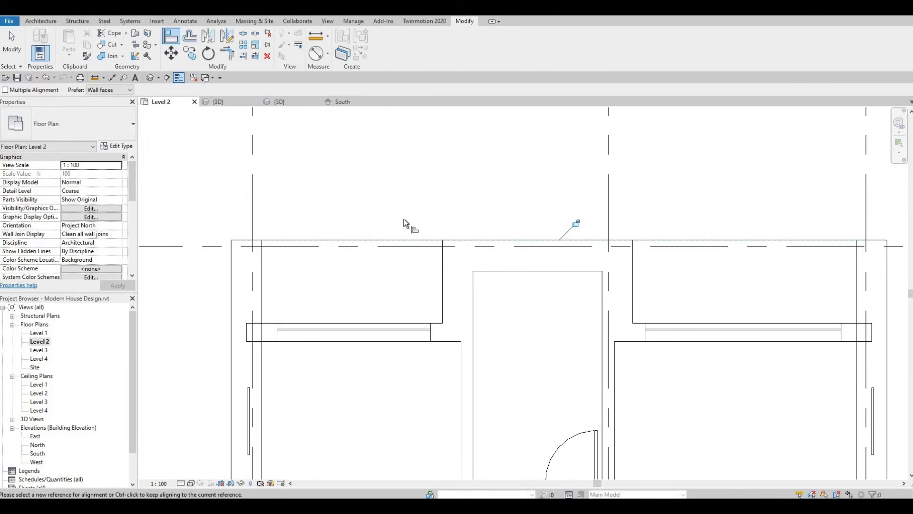
{"action": "scroll", "coordinate": [513, 221], "scroll_direction": "down", "scroll_amount": 2}
{"action": "middle_click_drag", "start_coordinate": [516, 312], "coordinate": [534, 230]}
{"action": "key", "text": "Escape"}
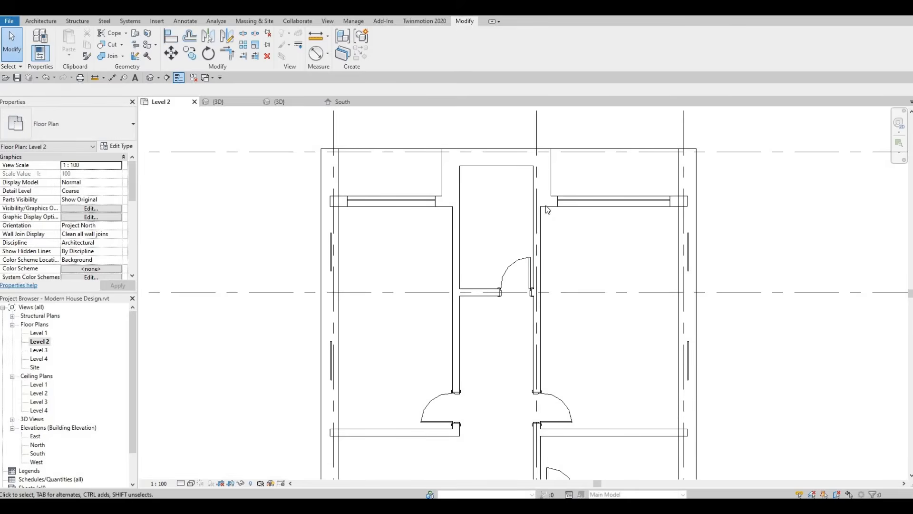
Step: Try to cut the in-place wrap wall with the curtain wall window along grid 3 using Cut Geometry
{"action": "middle_click_drag", "start_coordinate": [569, 351], "coordinate": [564, 267]}
{"action": "scroll", "coordinate": [564, 268], "scroll_direction": "down", "scroll_amount": 2}
{"action": "scroll", "coordinate": [583, 254], "scroll_direction": "up", "scroll_amount": 1}
{"action": "scroll", "coordinate": [668, 178], "scroll_direction": "up", "scroll_amount": 1}
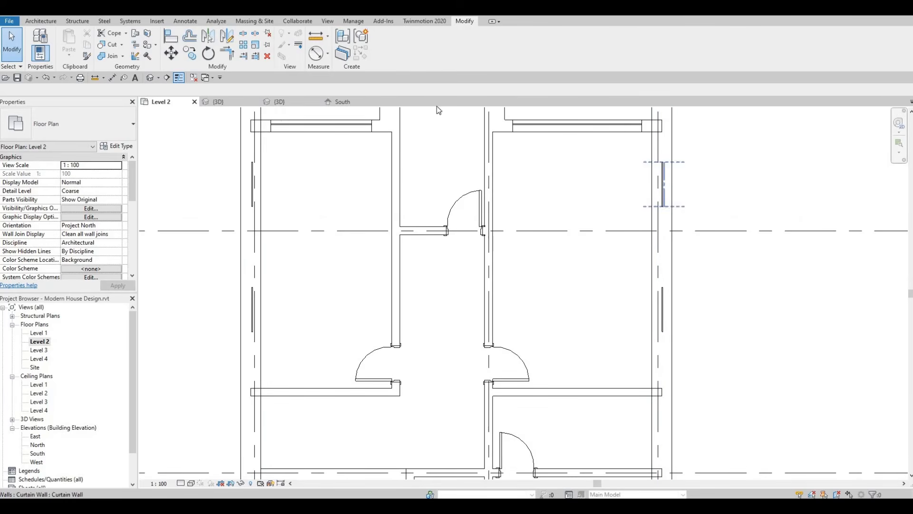
{"action": "middle_click_drag", "start_coordinate": [438, 108], "coordinate": [433, 118]}
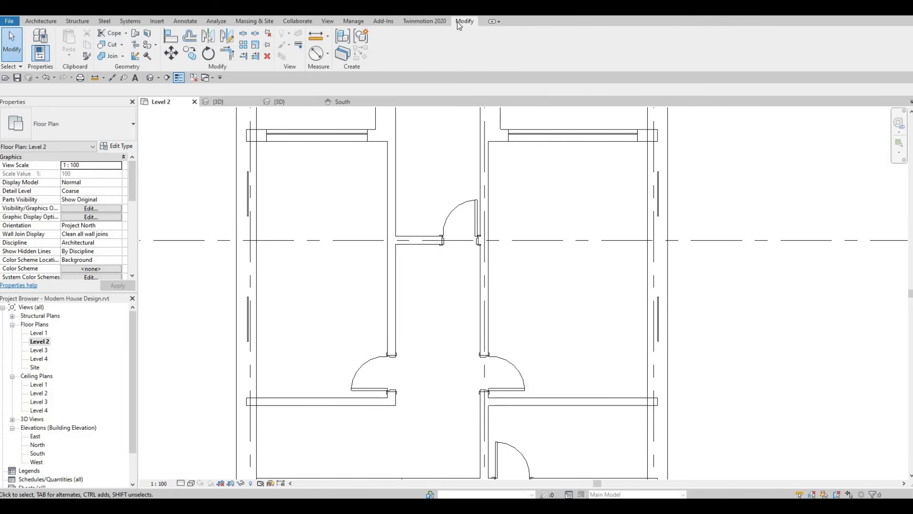
{"action": "left_click", "coordinate": [108, 44]}
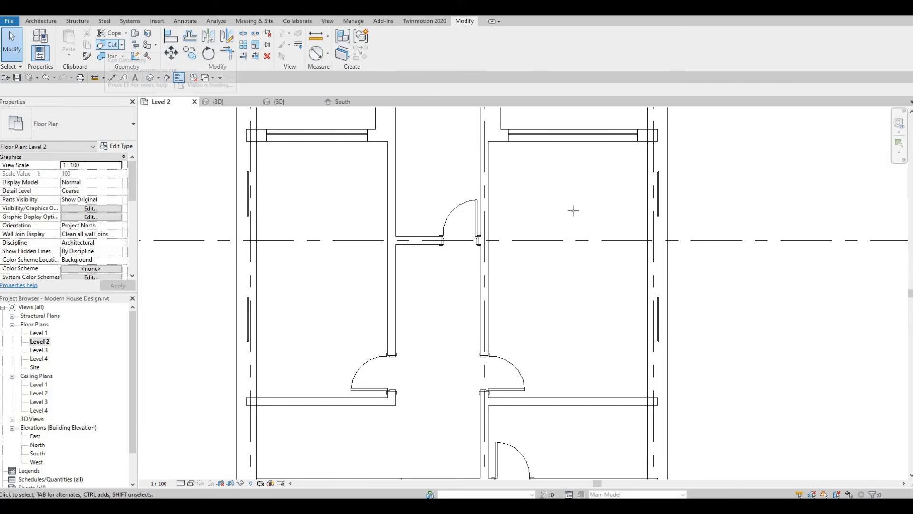
{"action": "left_click", "coordinate": [654, 167]}
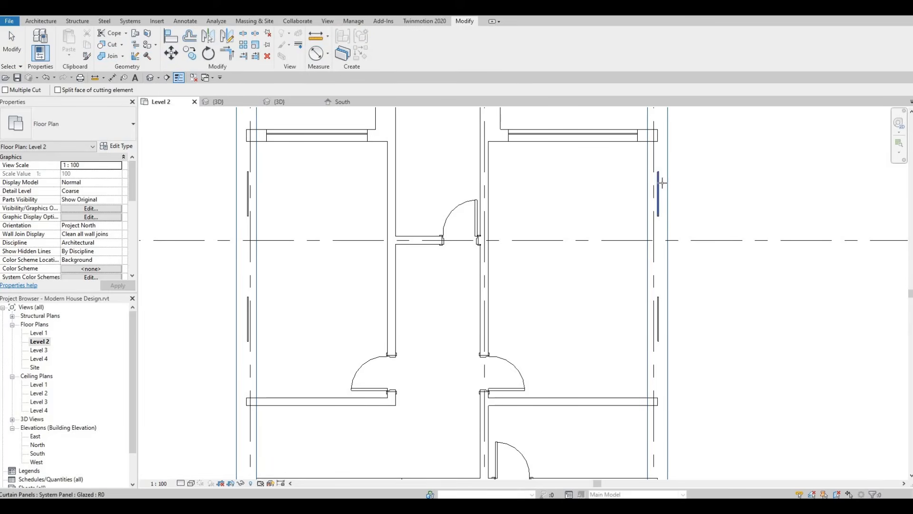
{"action": "left_click", "coordinate": [654, 215]}
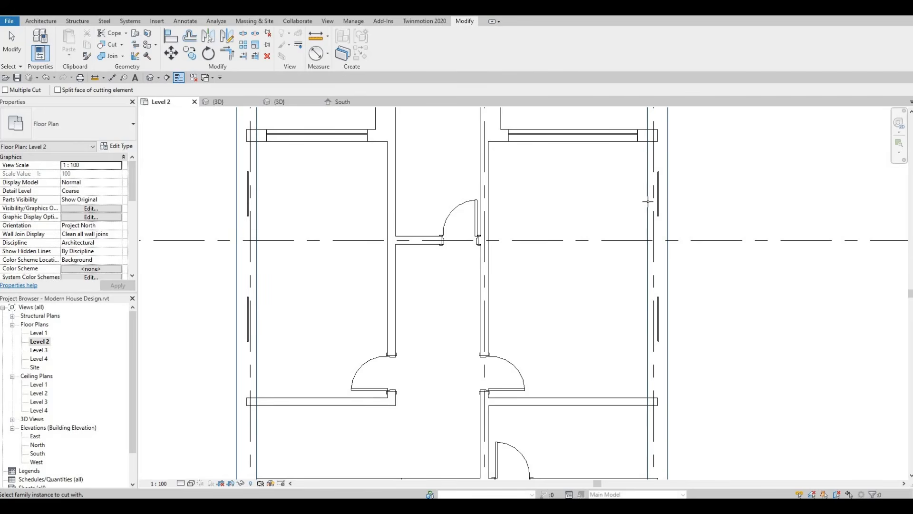
{"action": "key", "text": "Escape"}
{"action": "key", "text": "Escape"}
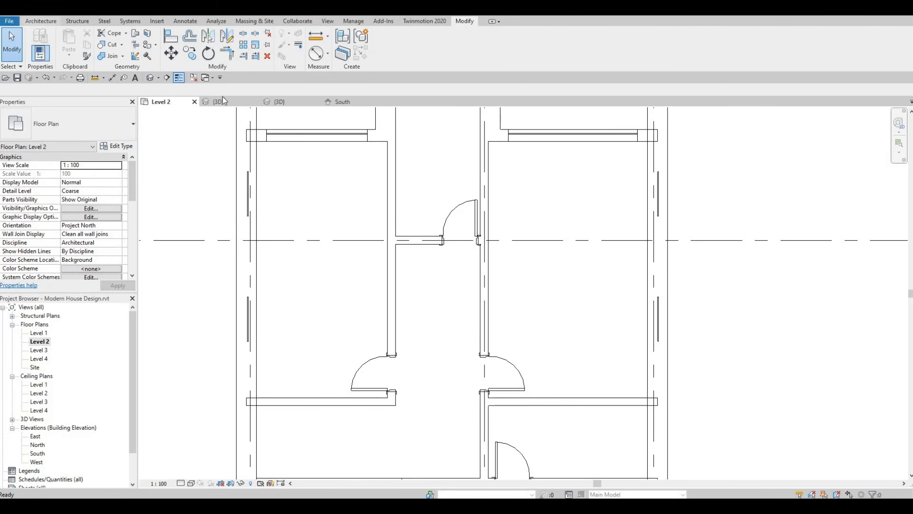
Step: Delete the Roof 1 that overlaps the top of the in-place wrap wall, working in the 3D view
{"action": "left_click", "coordinate": [278, 101]}
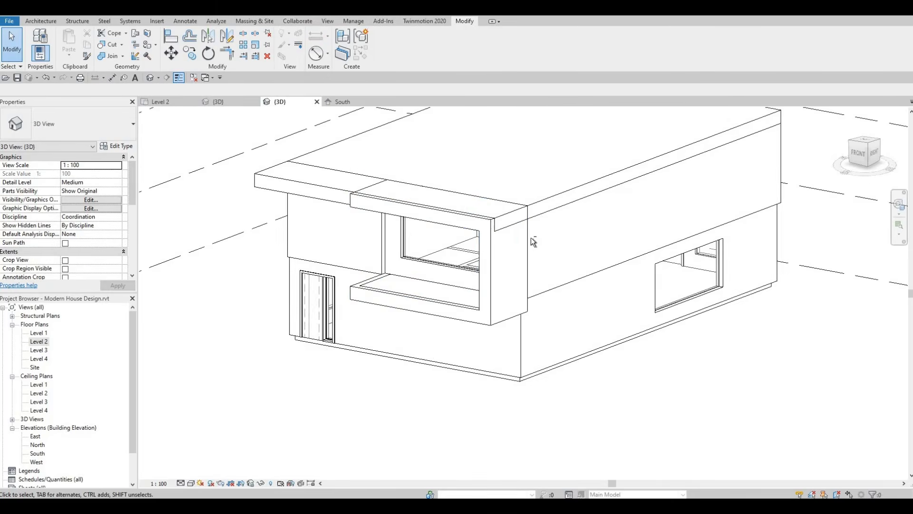
{"action": "middle_click_drag", "start_coordinate": [533, 241], "coordinate": [523, 192], "text": "shift"}
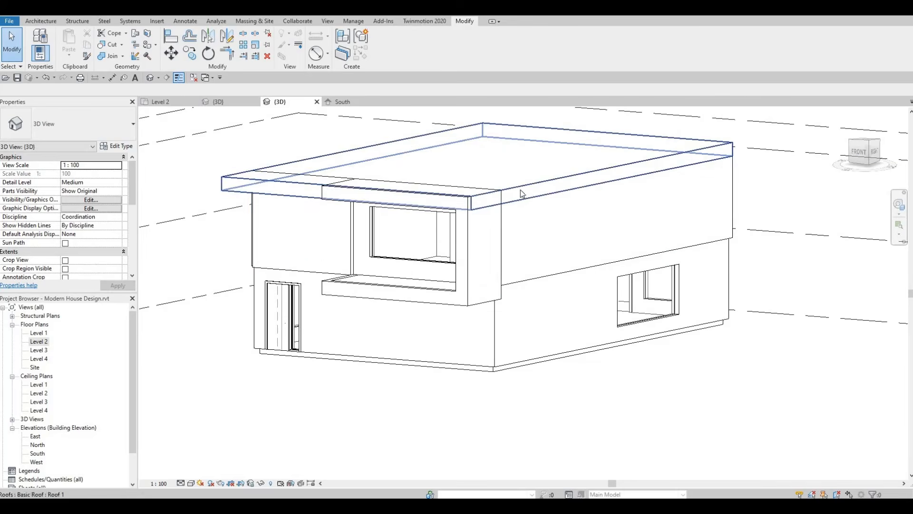
{"action": "left_click", "coordinate": [474, 208]}
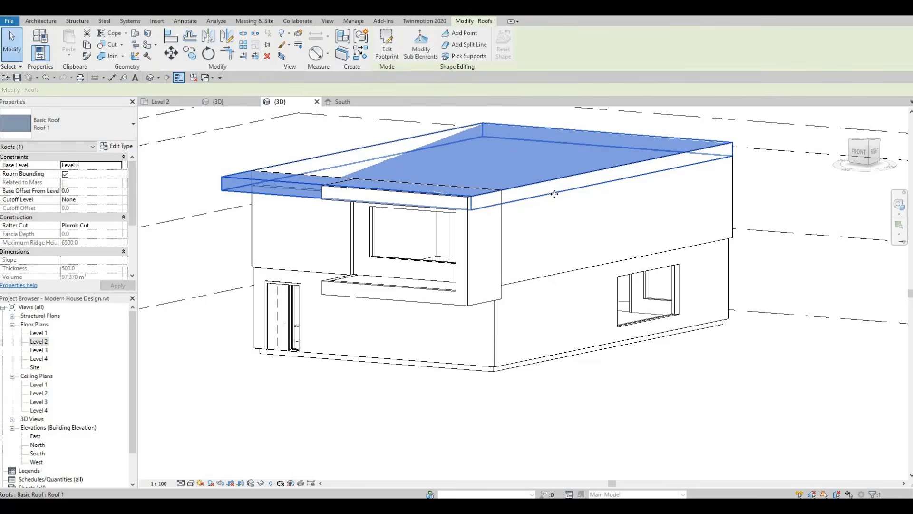
{"action": "key", "text": "Escape"}
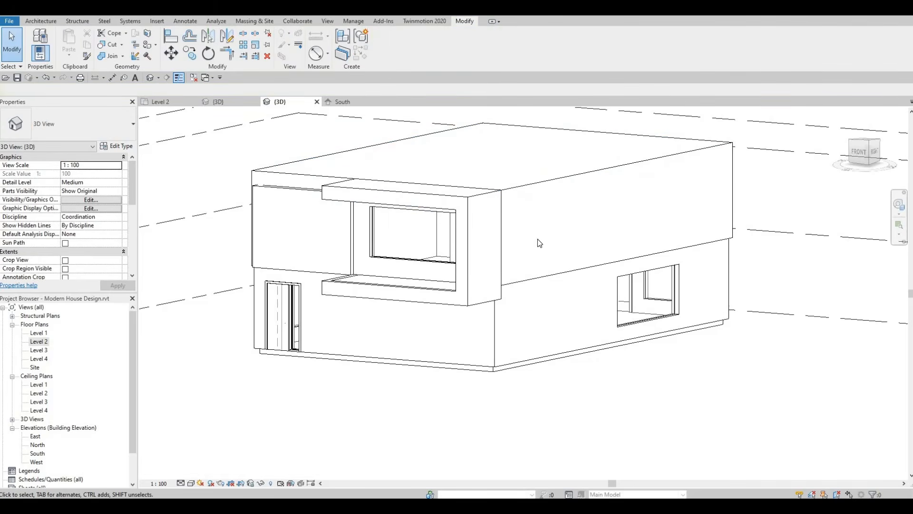
Step: Open the boundary sketch of Floor 2 in the Level 2 plan and delete its side and front lines inside the projecting frame beyond grid D
{"action": "middle_click_drag", "start_coordinate": [602, 274], "coordinate": [334, 281], "text": "shift"}
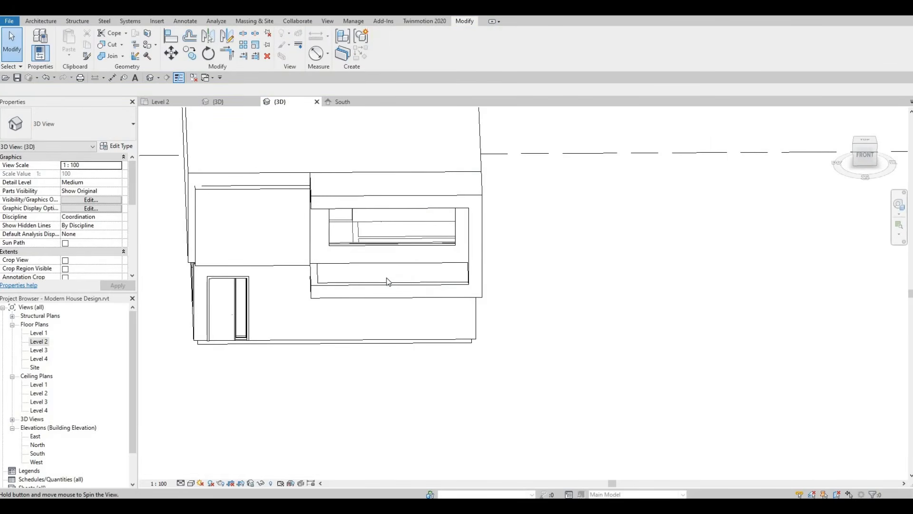
{"action": "left_click", "coordinate": [322, 284]}
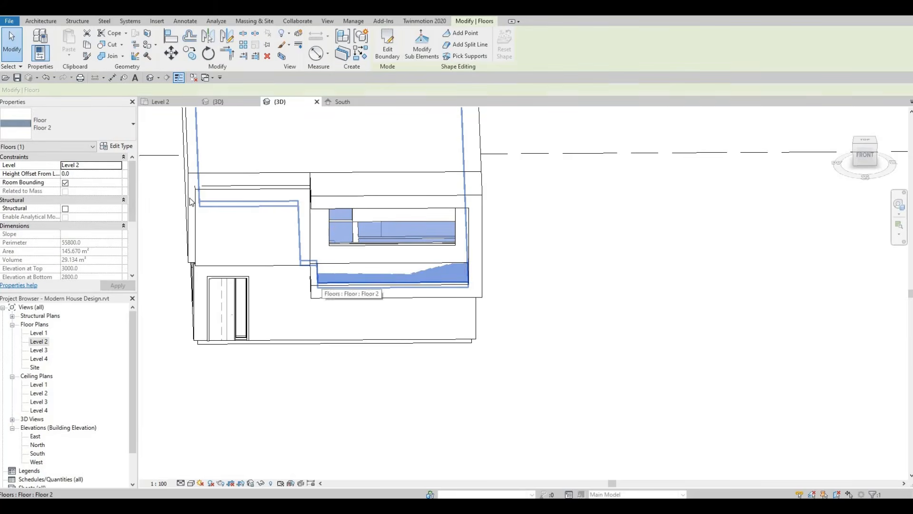
{"action": "double_click", "coordinate": [38, 341]}
{"action": "scroll", "coordinate": [452, 332], "scroll_direction": "down", "scroll_amount": 3}
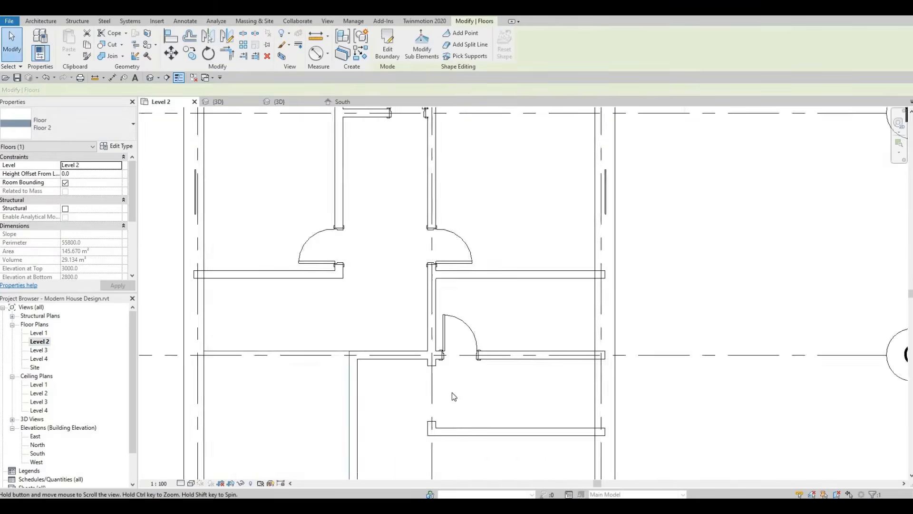
{"action": "middle_click_drag", "start_coordinate": [439, 457], "coordinate": [420, 244]}
{"action": "scroll", "coordinate": [420, 296], "scroll_direction": "up", "scroll_amount": 2}
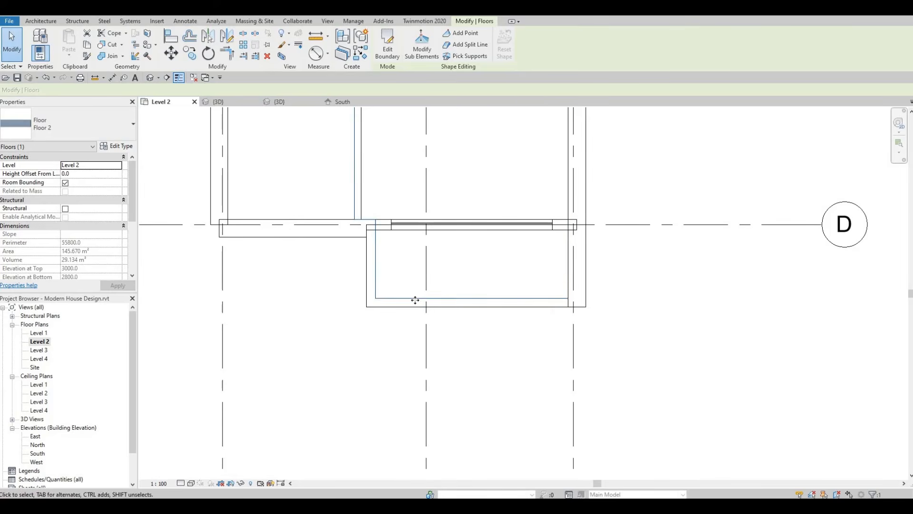
{"action": "left_click", "coordinate": [387, 47]}
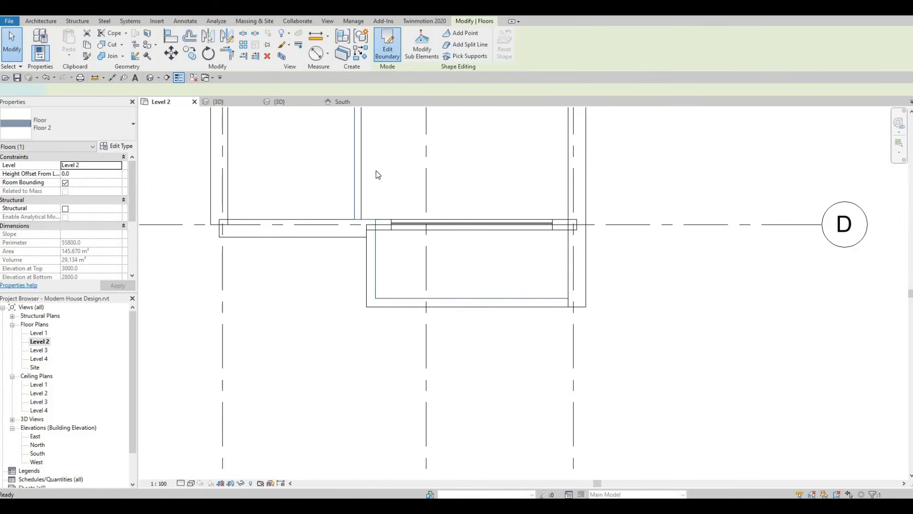
{"action": "left_click", "coordinate": [375, 238]}
{"action": "key", "text": "Delete"}
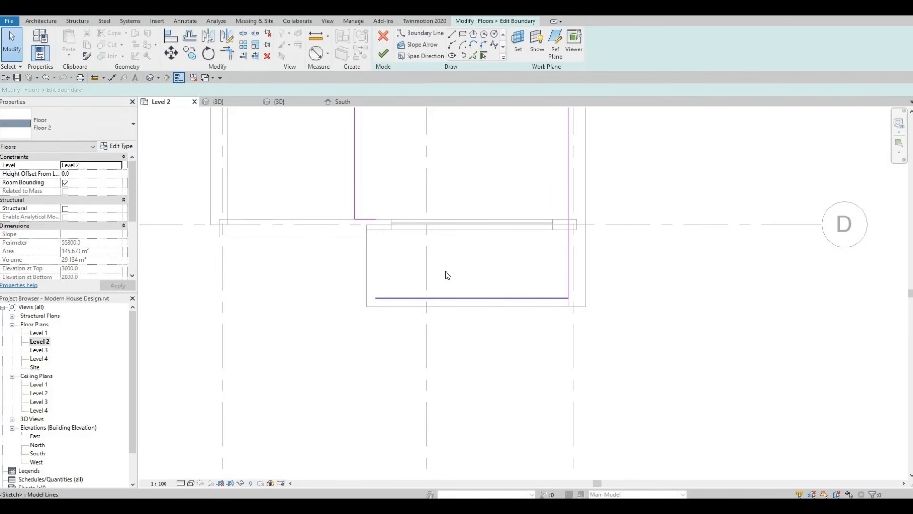
{"action": "left_click", "coordinate": [445, 298]}
{"action": "key", "text": "Delete"}
Step: Trim the floor boundary line at grid D and the line along grid 3 to a corner, and finish the Floor 2 boundary edit
{"action": "key", "text": "t"}
{"action": "key", "text": "r"}
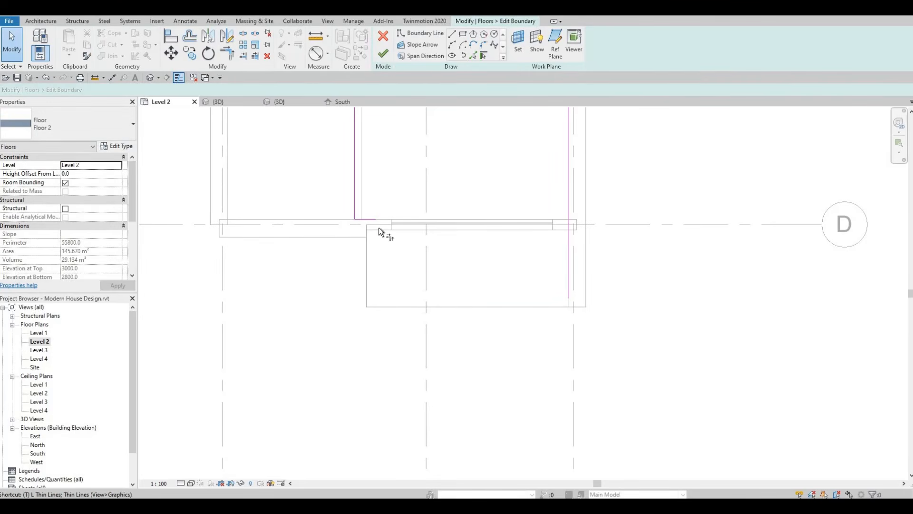
{"action": "left_click", "coordinate": [370, 219]}
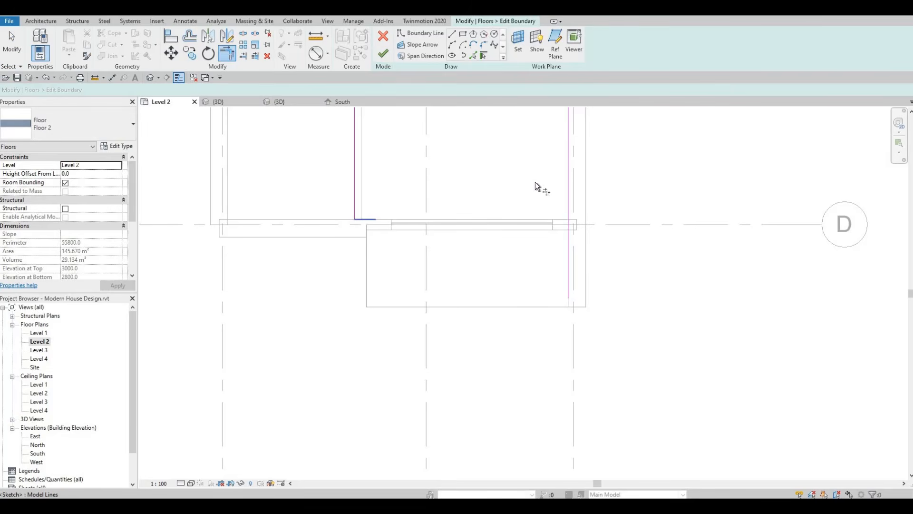
{"action": "left_click", "coordinate": [567, 175]}
{"action": "left_click", "coordinate": [384, 54]}
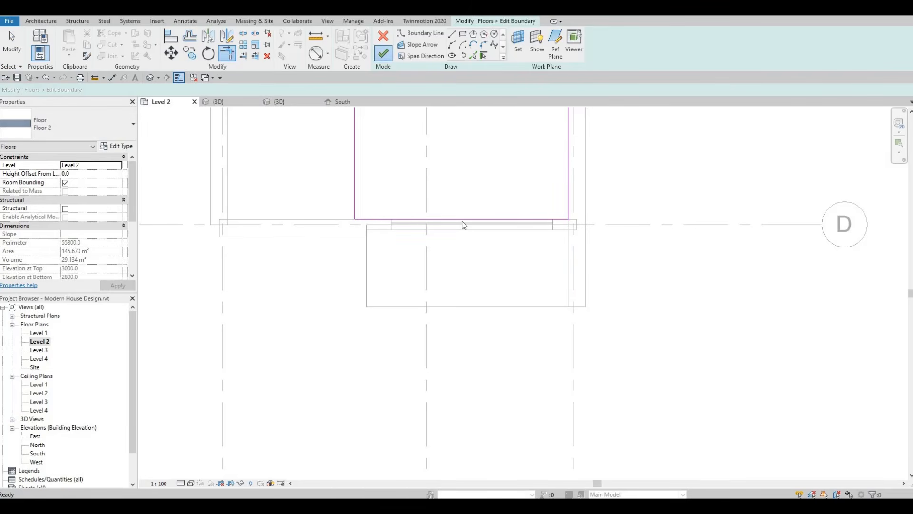
{"action": "left_click", "coordinate": [480, 261]}
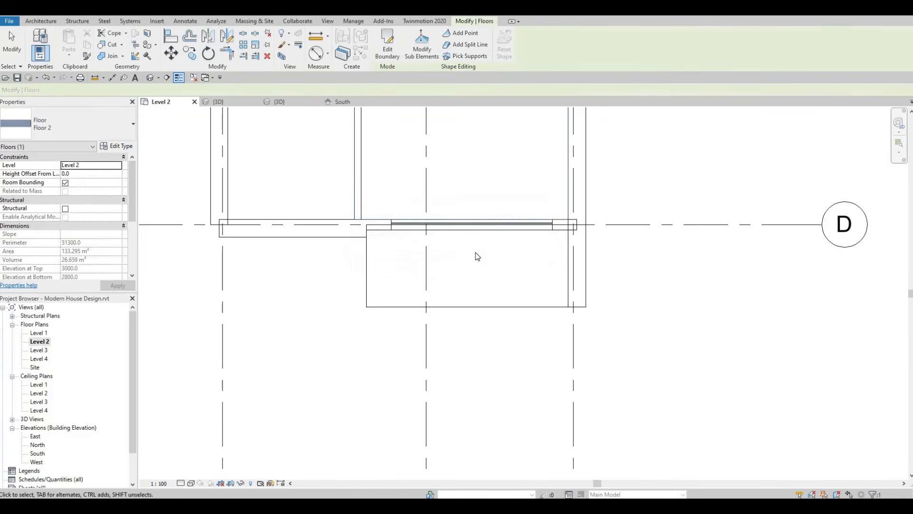
{"action": "middle_click_drag", "start_coordinate": [422, 183], "coordinate": [404, 262]}
{"action": "key", "text": "Escape"}
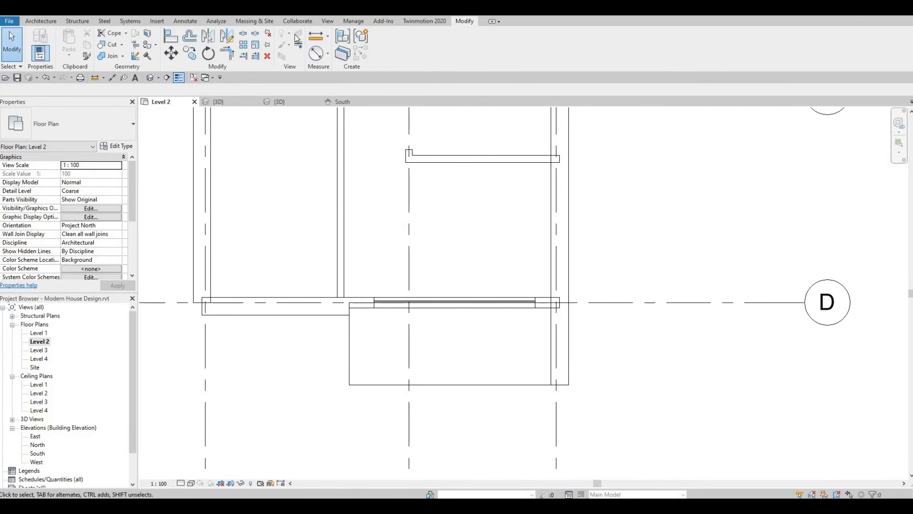
Step: Examine the projecting front frame, the shortened upper floor and the side wall in 3D from several sides and from below
{"action": "left_click", "coordinate": [302, 106]}
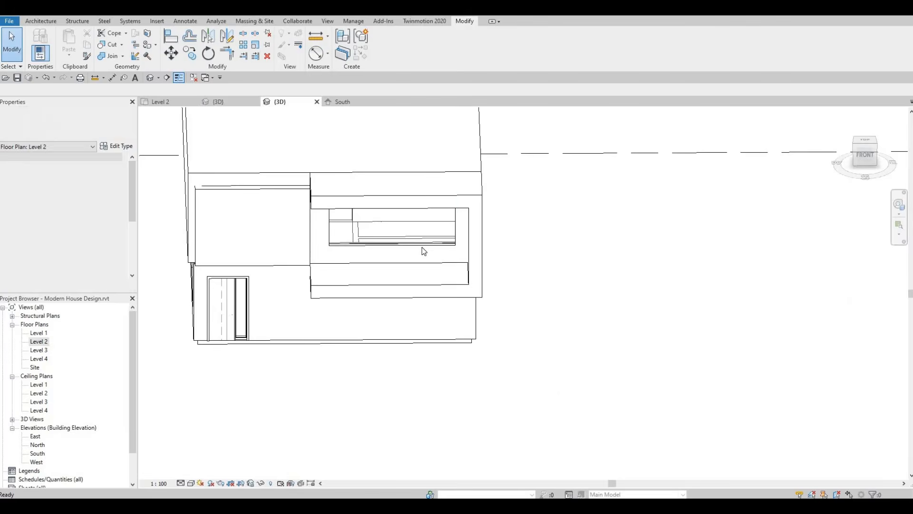
{"action": "middle_click_drag", "start_coordinate": [499, 187], "coordinate": [475, 295], "text": "shift"}
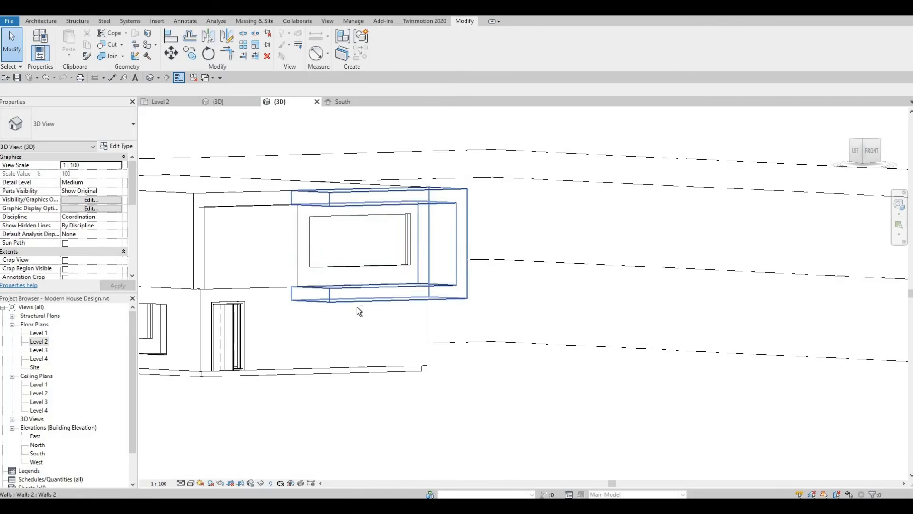
{"action": "middle_click_drag", "start_coordinate": [359, 310], "coordinate": [503, 312], "text": "shift"}
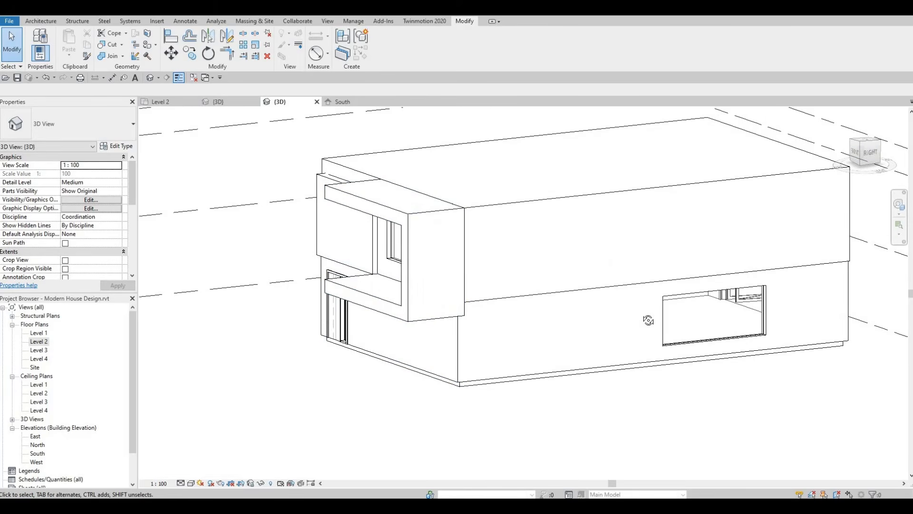
{"action": "middle_click_drag", "start_coordinate": [644, 320], "coordinate": [394, 319], "text": "shift"}
{"action": "middle_click_drag", "start_coordinate": [528, 301], "coordinate": [525, 299], "text": "shift"}
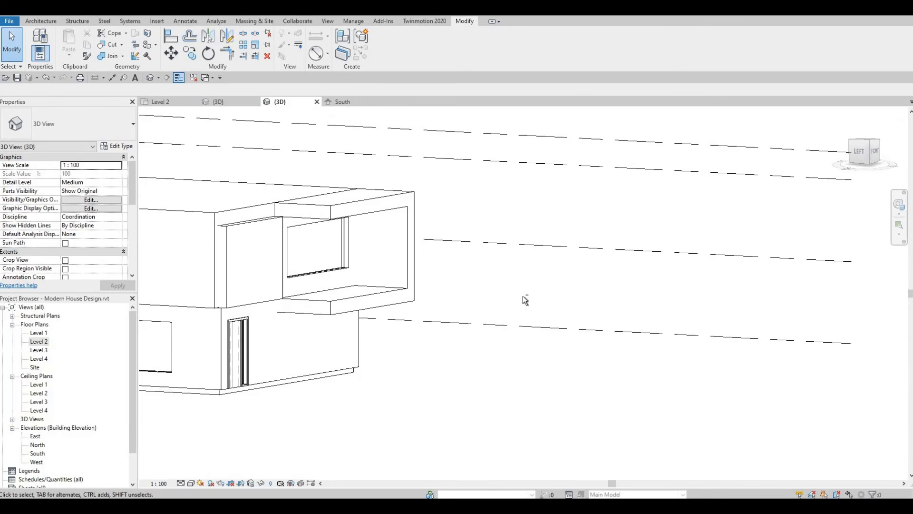
{"action": "middle_click_drag", "start_coordinate": [494, 266], "coordinate": [434, 320], "text": "shift"}
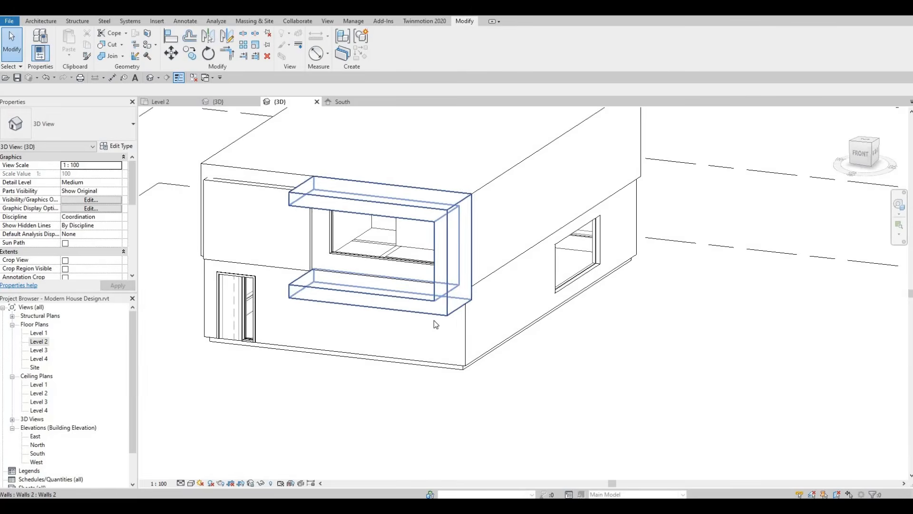
{"action": "middle_click_drag", "start_coordinate": [358, 324], "coordinate": [378, 306], "text": "shift"}
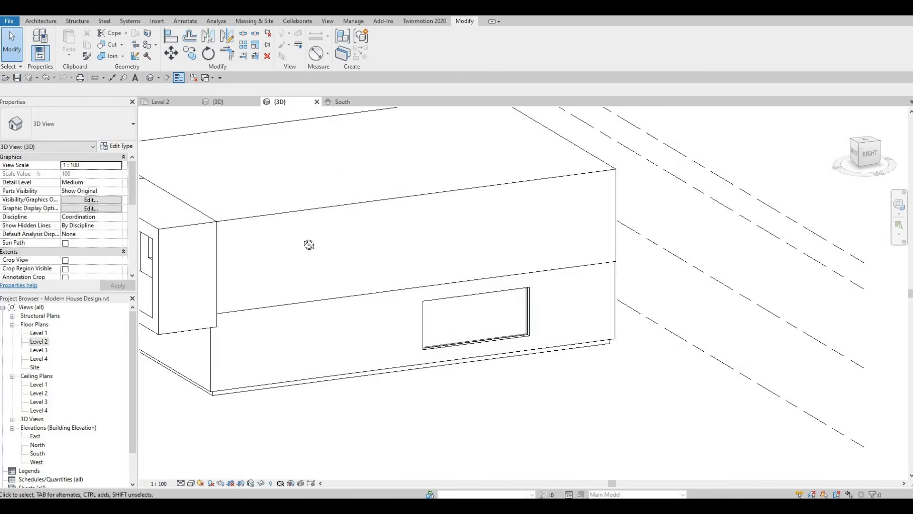
{"action": "middle_click_drag", "start_coordinate": [308, 244], "coordinate": [211, 347], "text": "shift"}
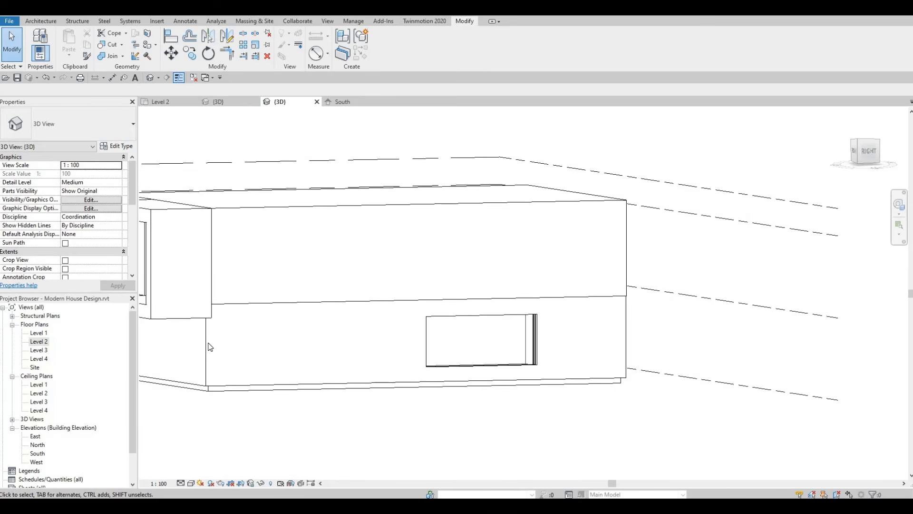
{"action": "middle_click_drag", "start_coordinate": [385, 238], "coordinate": [238, 333], "text": "shift"}
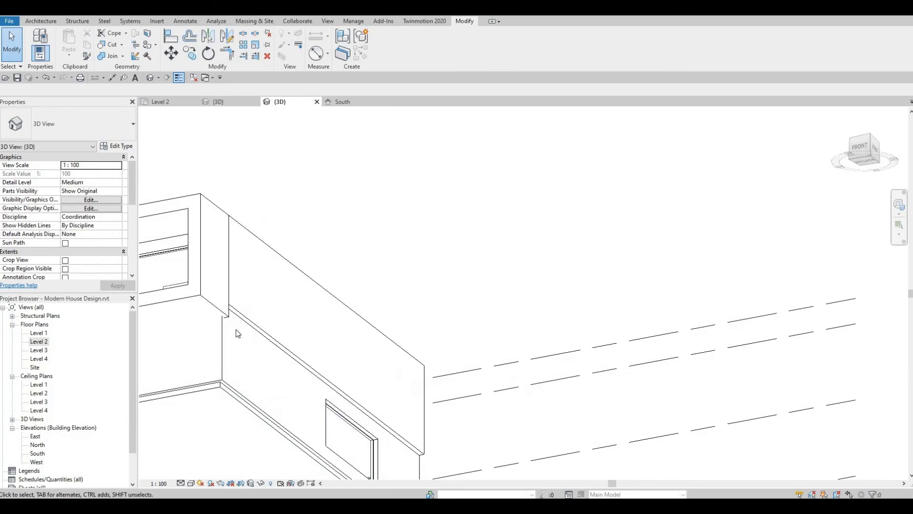
Step: Pull the inner end of the projecting front frame, Walls 2, into line with the face of the ground-floor Exterior Wall 1
{"action": "middle_click_drag", "start_coordinate": [183, 366], "coordinate": [432, 342], "text": "shift"}
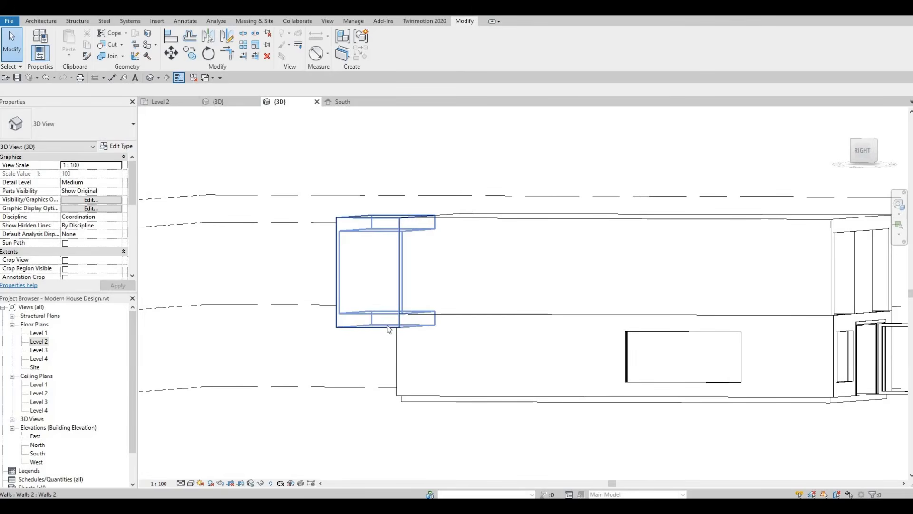
{"action": "left_click", "coordinate": [386, 327]}
{"action": "scroll", "coordinate": [421, 309], "scroll_direction": "up", "scroll_amount": 3}
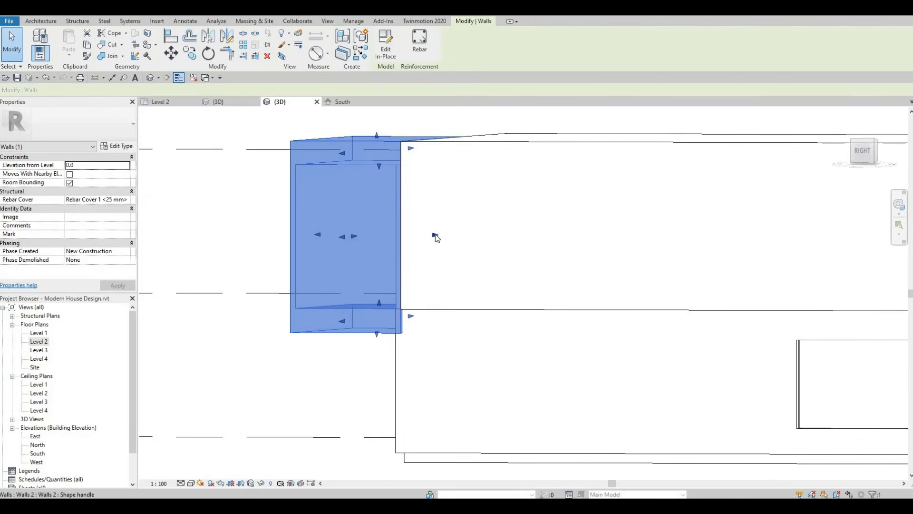
{"action": "left_click_drag", "start_coordinate": [434, 236], "coordinate": [426, 236]}
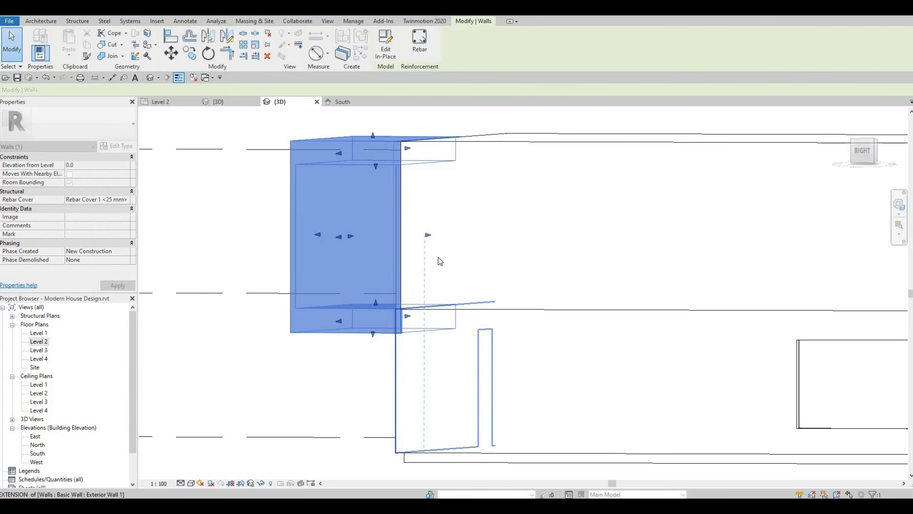
{"action": "key", "text": "Escape"}
Step: Stretch the front end of the in-place upper-floor wrap, Walls 1, into line with the ground-floor exterior wall's front face
{"action": "middle_click_drag", "start_coordinate": [501, 385], "coordinate": [438, 181], "text": "shift"}
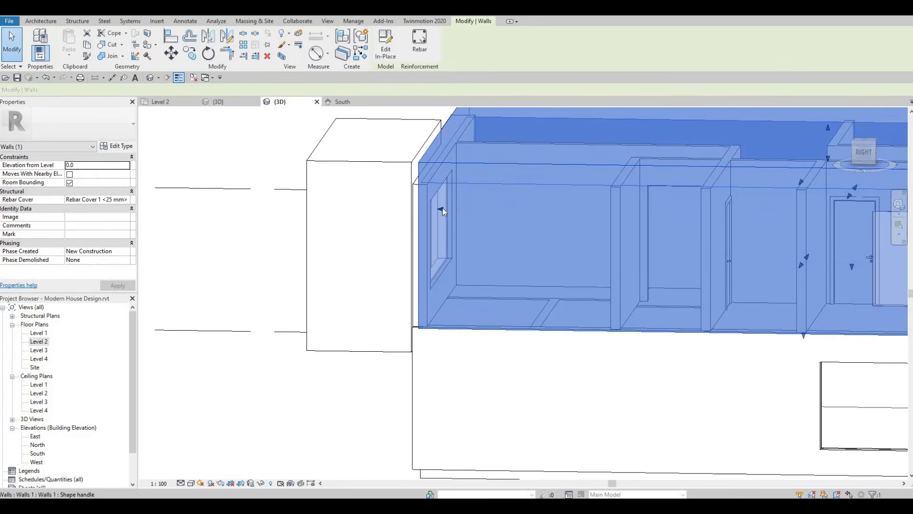
{"action": "left_click_drag", "start_coordinate": [442, 207], "coordinate": [438, 212]}
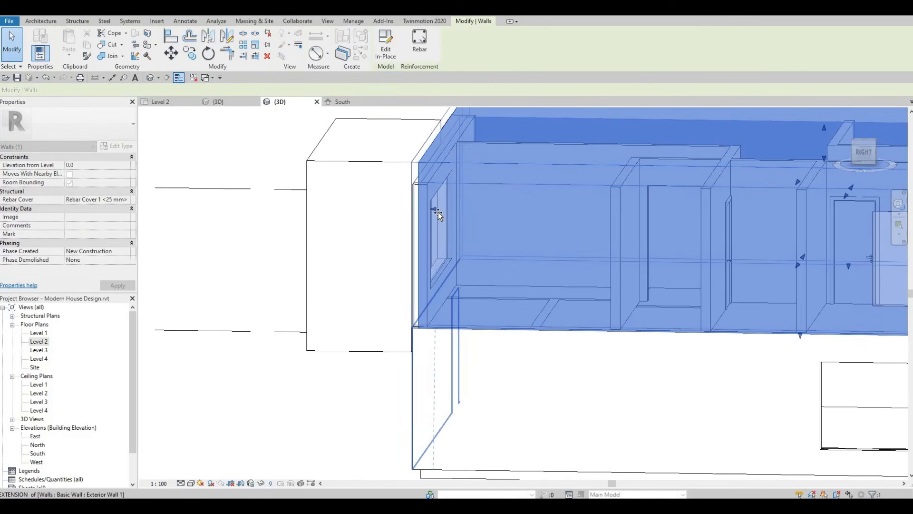
{"action": "key", "text": "Escape"}
Step: Examine the rear facade in 3D, including the recessed upper windows and the Floor 2 edge where the wrap meets the ground-floor wall
{"action": "middle_click_drag", "start_coordinate": [590, 281], "coordinate": [630, 267], "text": "shift"}
{"action": "middle_click_drag", "start_coordinate": [721, 263], "coordinate": [431, 304]}
{"action": "scroll", "coordinate": [431, 305], "scroll_direction": "down", "scroll_amount": 3}
{"action": "middle_click_drag", "start_coordinate": [476, 337], "coordinate": [318, 342], "text": "shift"}
{"action": "middle_click_drag", "start_coordinate": [522, 424], "coordinate": [453, 333]}
{"action": "middle_click_drag", "start_coordinate": [336, 289], "coordinate": [528, 307], "text": "shift"}
{"action": "scroll", "coordinate": [573, 288], "scroll_direction": "up", "scroll_amount": 2}
{"action": "scroll", "coordinate": [620, 310], "scroll_direction": "up", "scroll_amount": 4}
{"action": "scroll", "coordinate": [637, 319], "scroll_direction": "up", "scroll_amount": 3}
{"action": "middle_click_drag", "start_coordinate": [639, 320], "coordinate": [648, 346], "text": "shift"}
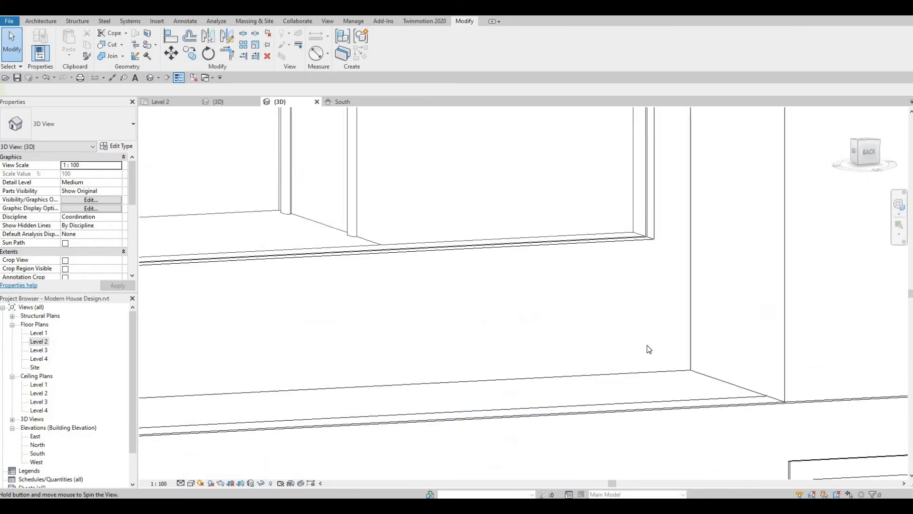
{"action": "scroll", "coordinate": [637, 337], "scroll_direction": "down", "scroll_amount": 3}
{"action": "scroll", "coordinate": [620, 311], "scroll_direction": "down", "scroll_amount": 2}
{"action": "middle_click_drag", "start_coordinate": [619, 310], "coordinate": [610, 279]}
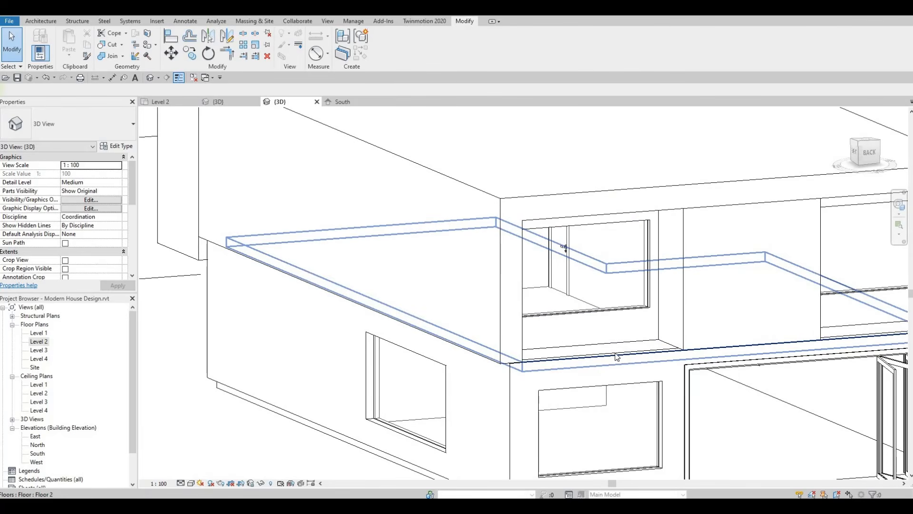
{"action": "middle_click_drag", "start_coordinate": [621, 358], "coordinate": [594, 314]}
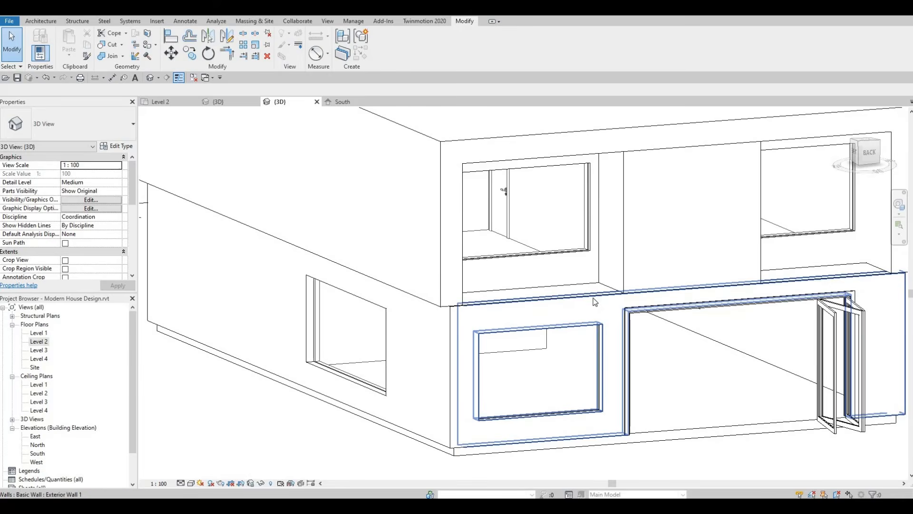
Step: Review the whole house in 3D from the front, the sides and the back
{"action": "scroll", "coordinate": [592, 298], "scroll_direction": "down", "scroll_amount": 5}
{"action": "middle_click_drag", "start_coordinate": [580, 272], "coordinate": [723, 285], "text": "shift"}
{"action": "scroll", "coordinate": [437, 178], "scroll_direction": "up", "scroll_amount": 3}
{"action": "middle_click_drag", "start_coordinate": [456, 187], "coordinate": [570, 295], "text": "shift"}
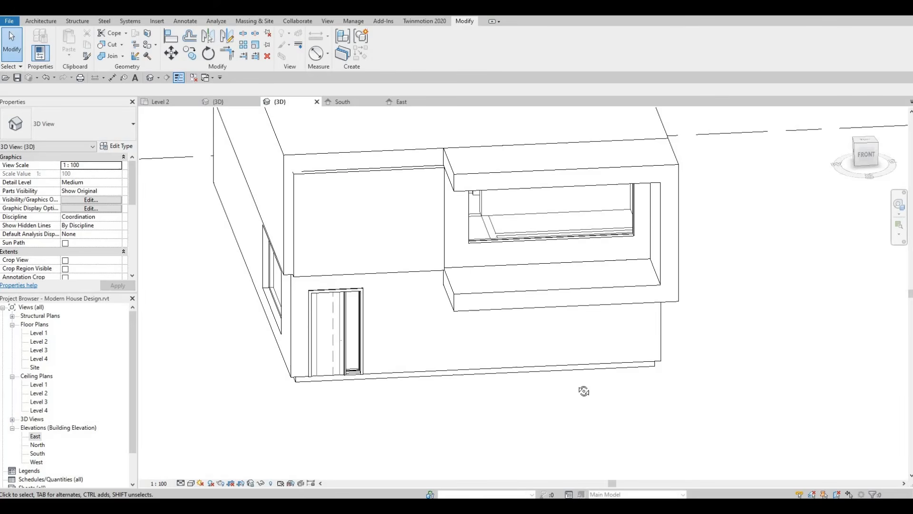
{"action": "middle_click_drag", "start_coordinate": [584, 391], "coordinate": [552, 423], "text": "shift"}
{"action": "scroll", "coordinate": [547, 418], "scroll_direction": "up", "scroll_amount": 4}
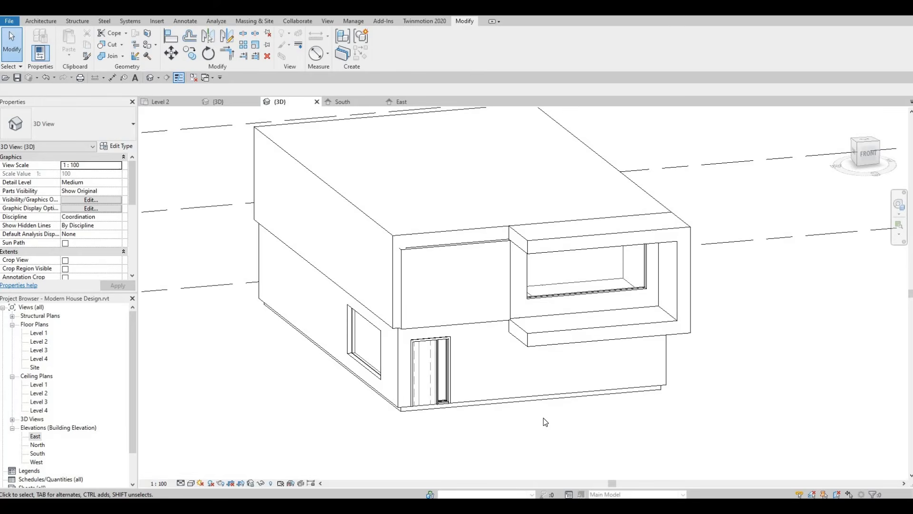
{"action": "middle_click_drag", "start_coordinate": [672, 440], "coordinate": [813, 432], "text": "shift"}
{"action": "middle_click_drag", "start_coordinate": [693, 447], "coordinate": [658, 435]}
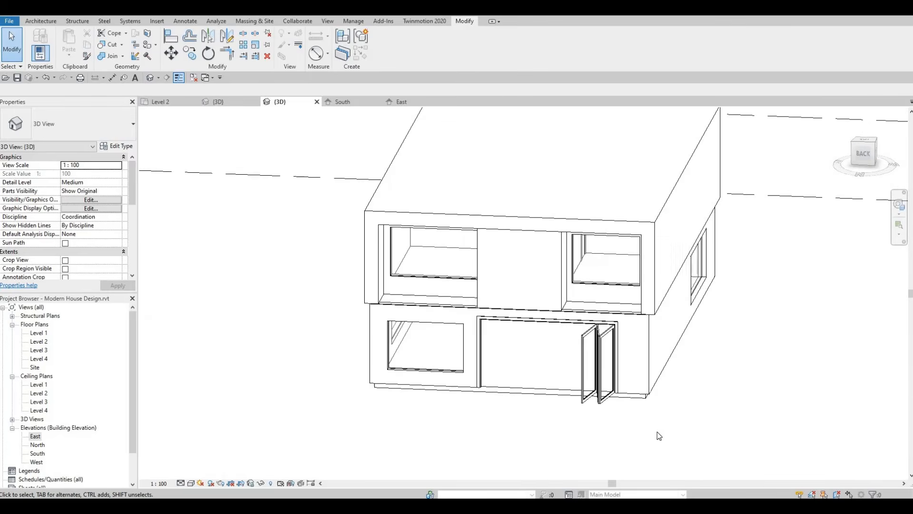